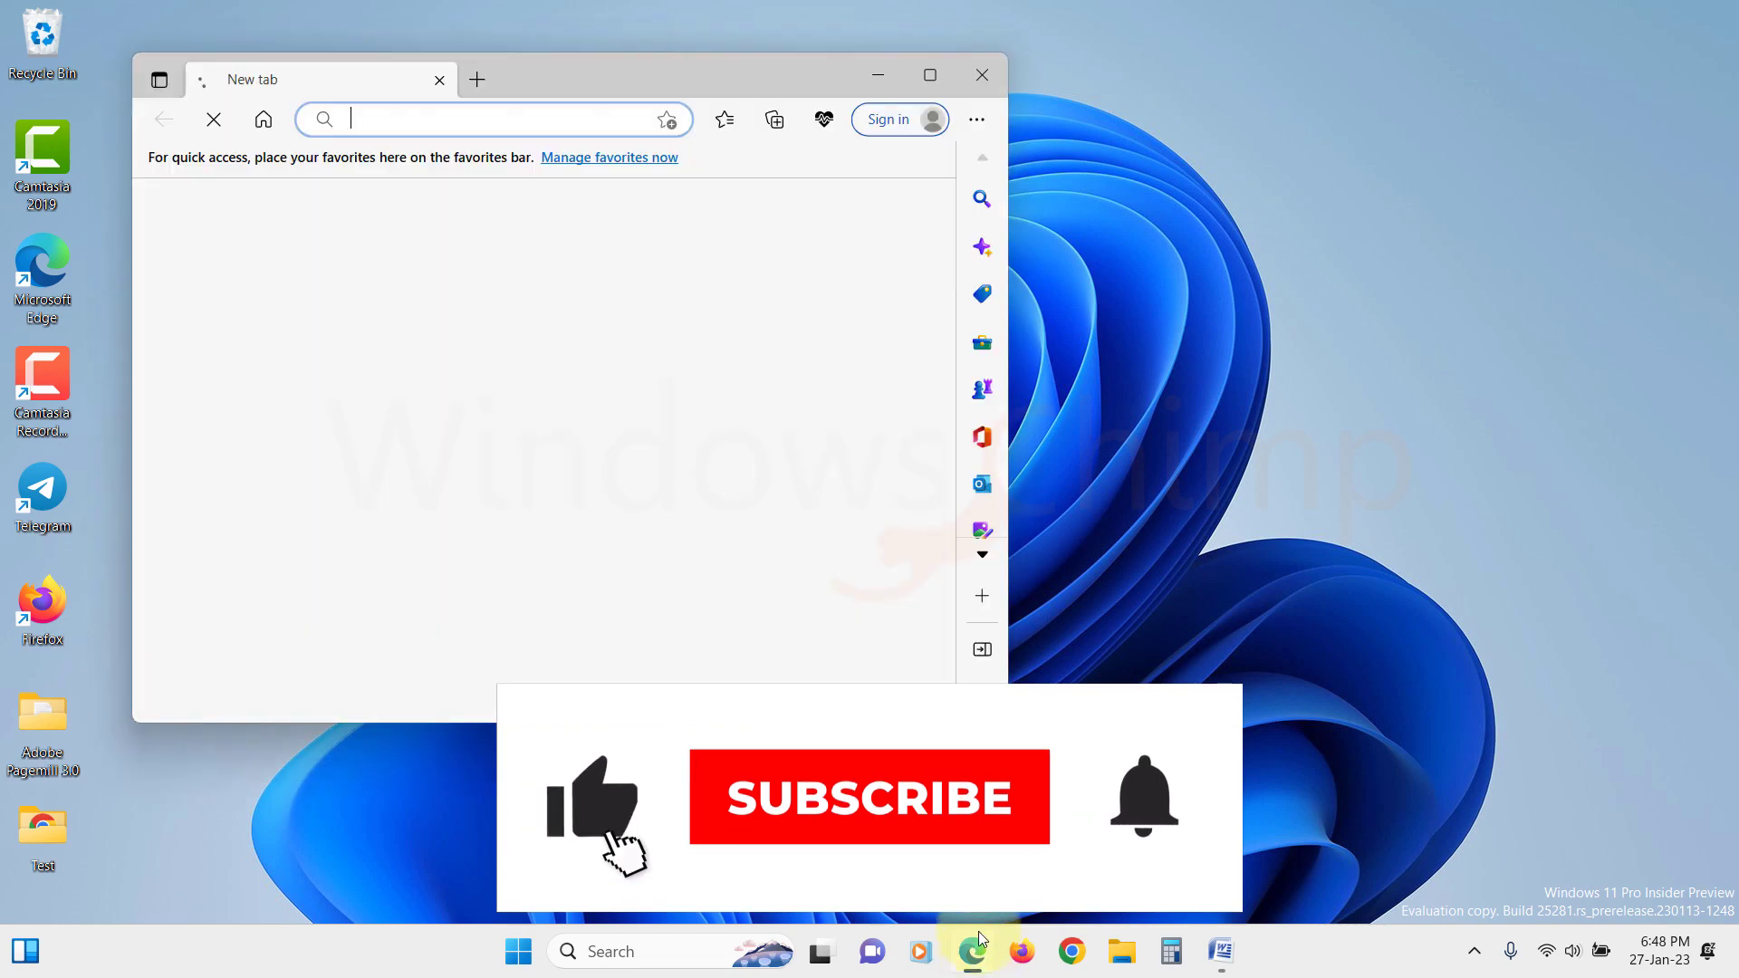
# Search 'google chrome' in maximized Edge and open the Google Chrome download page, dismissing the promo
pyautogui.click(942, 77)
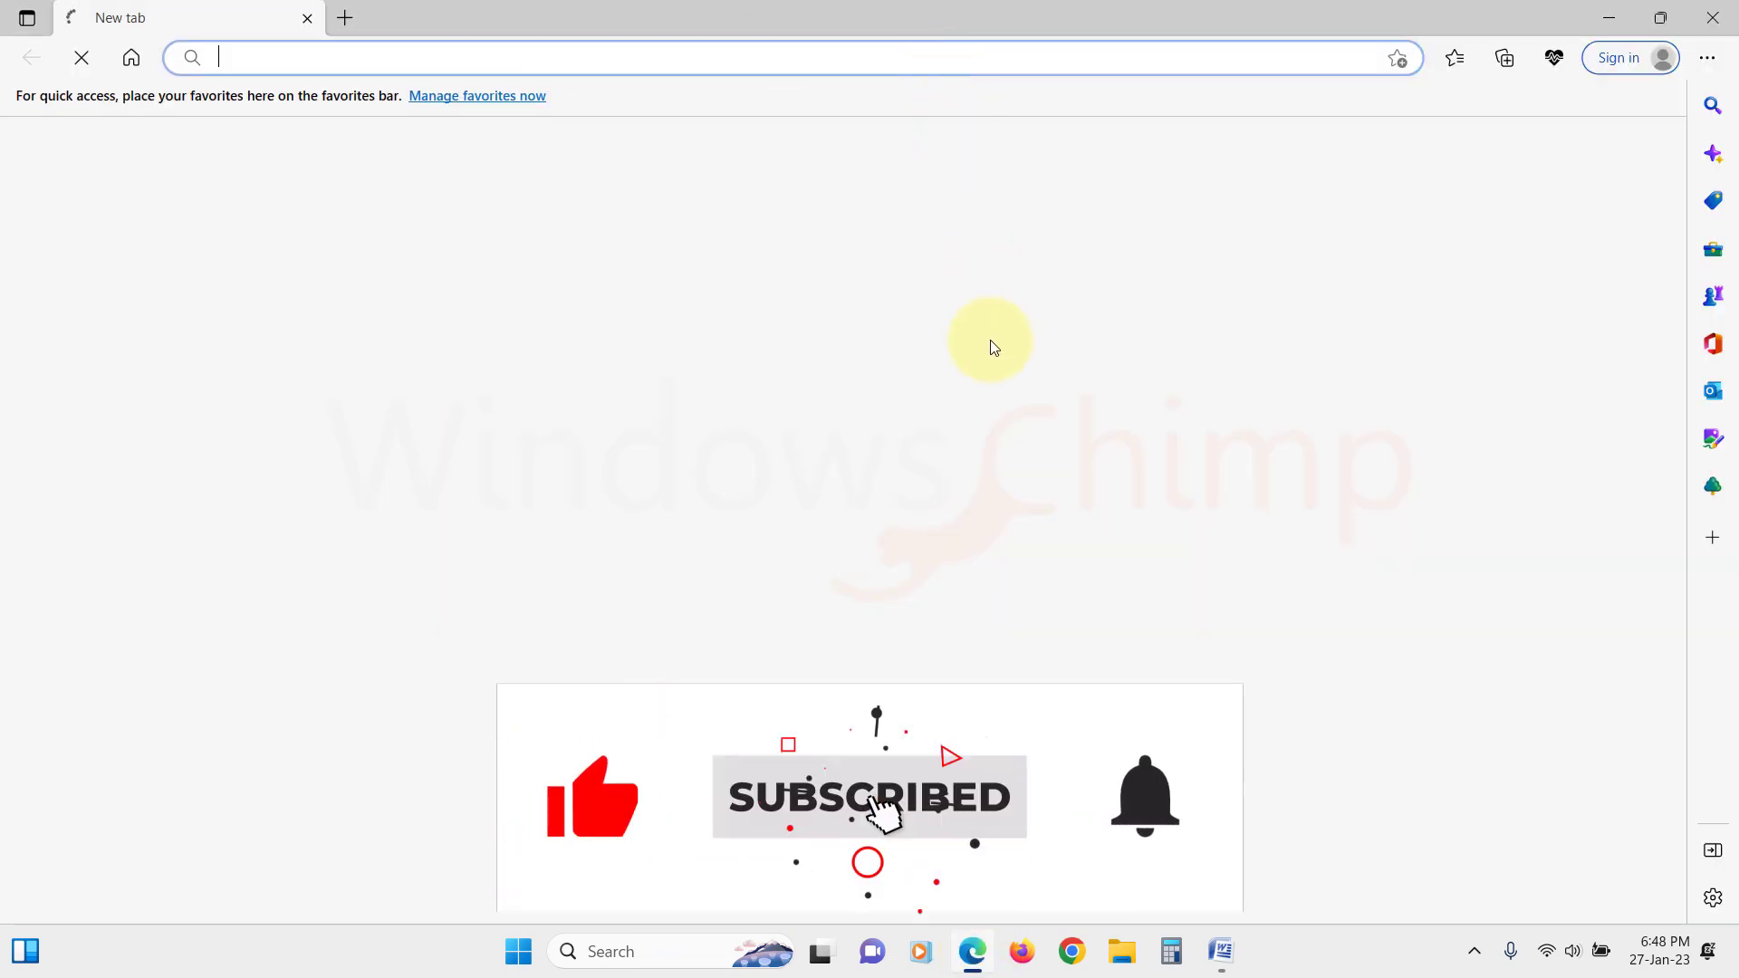
pyautogui.write('google chrom')
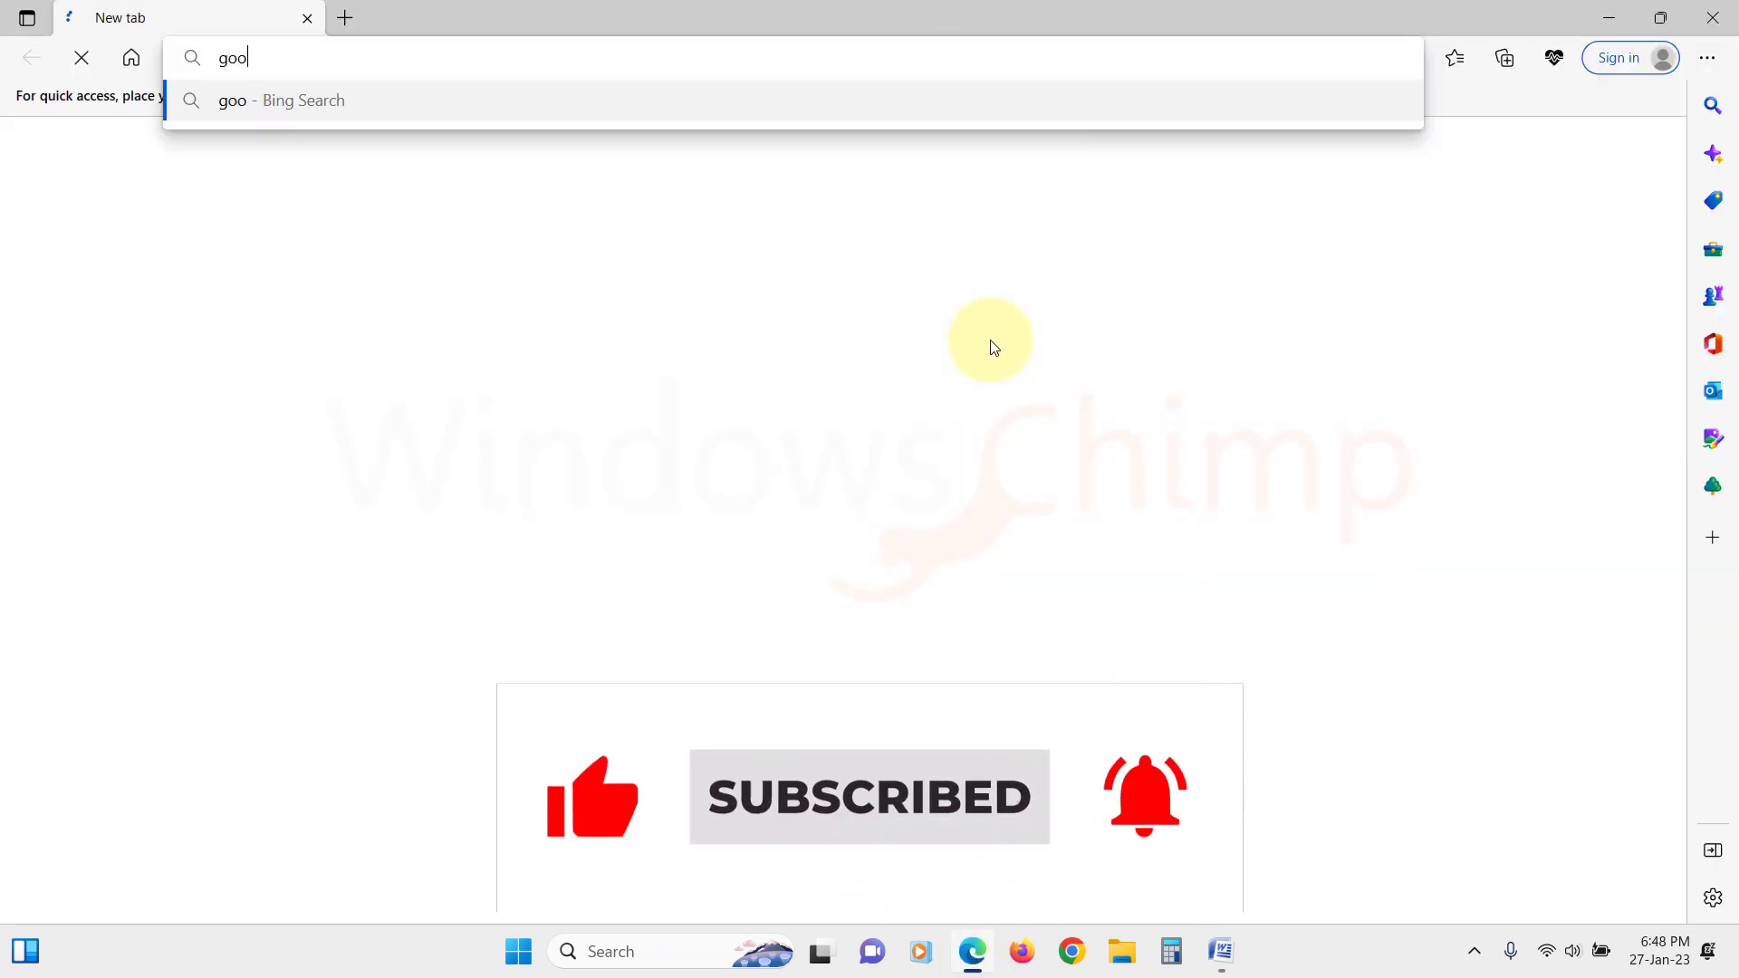
pyautogui.write('e')
pyautogui.press('Return')
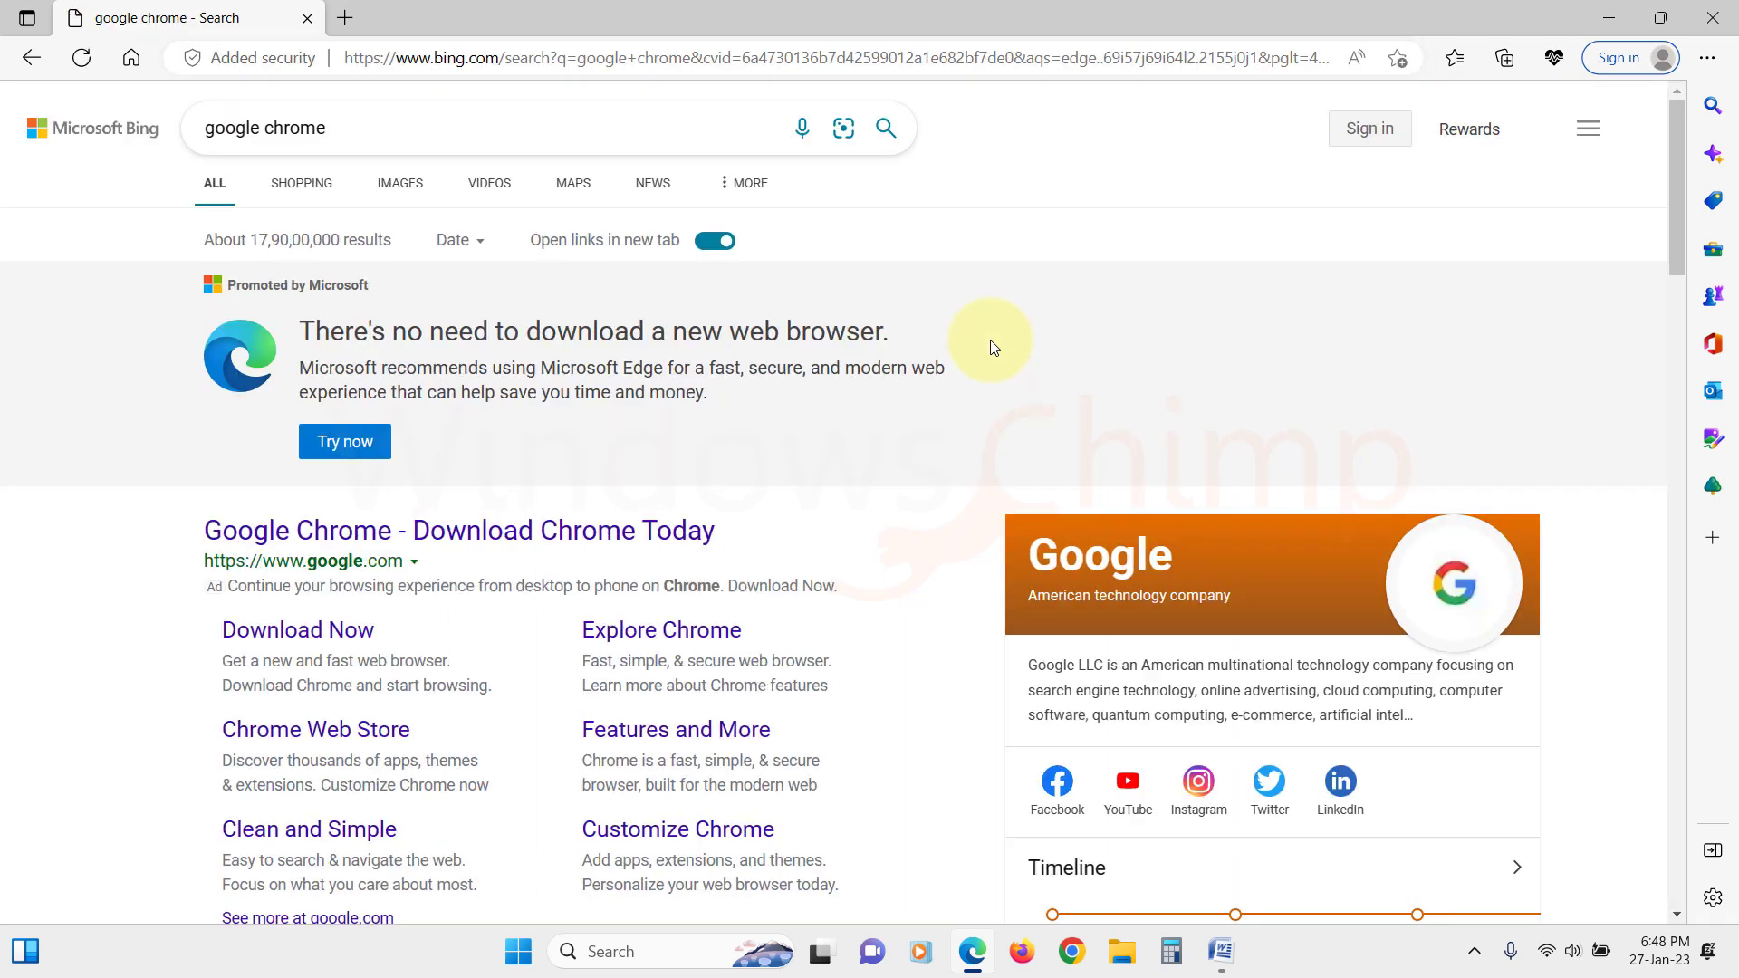
pyautogui.click(362, 531)
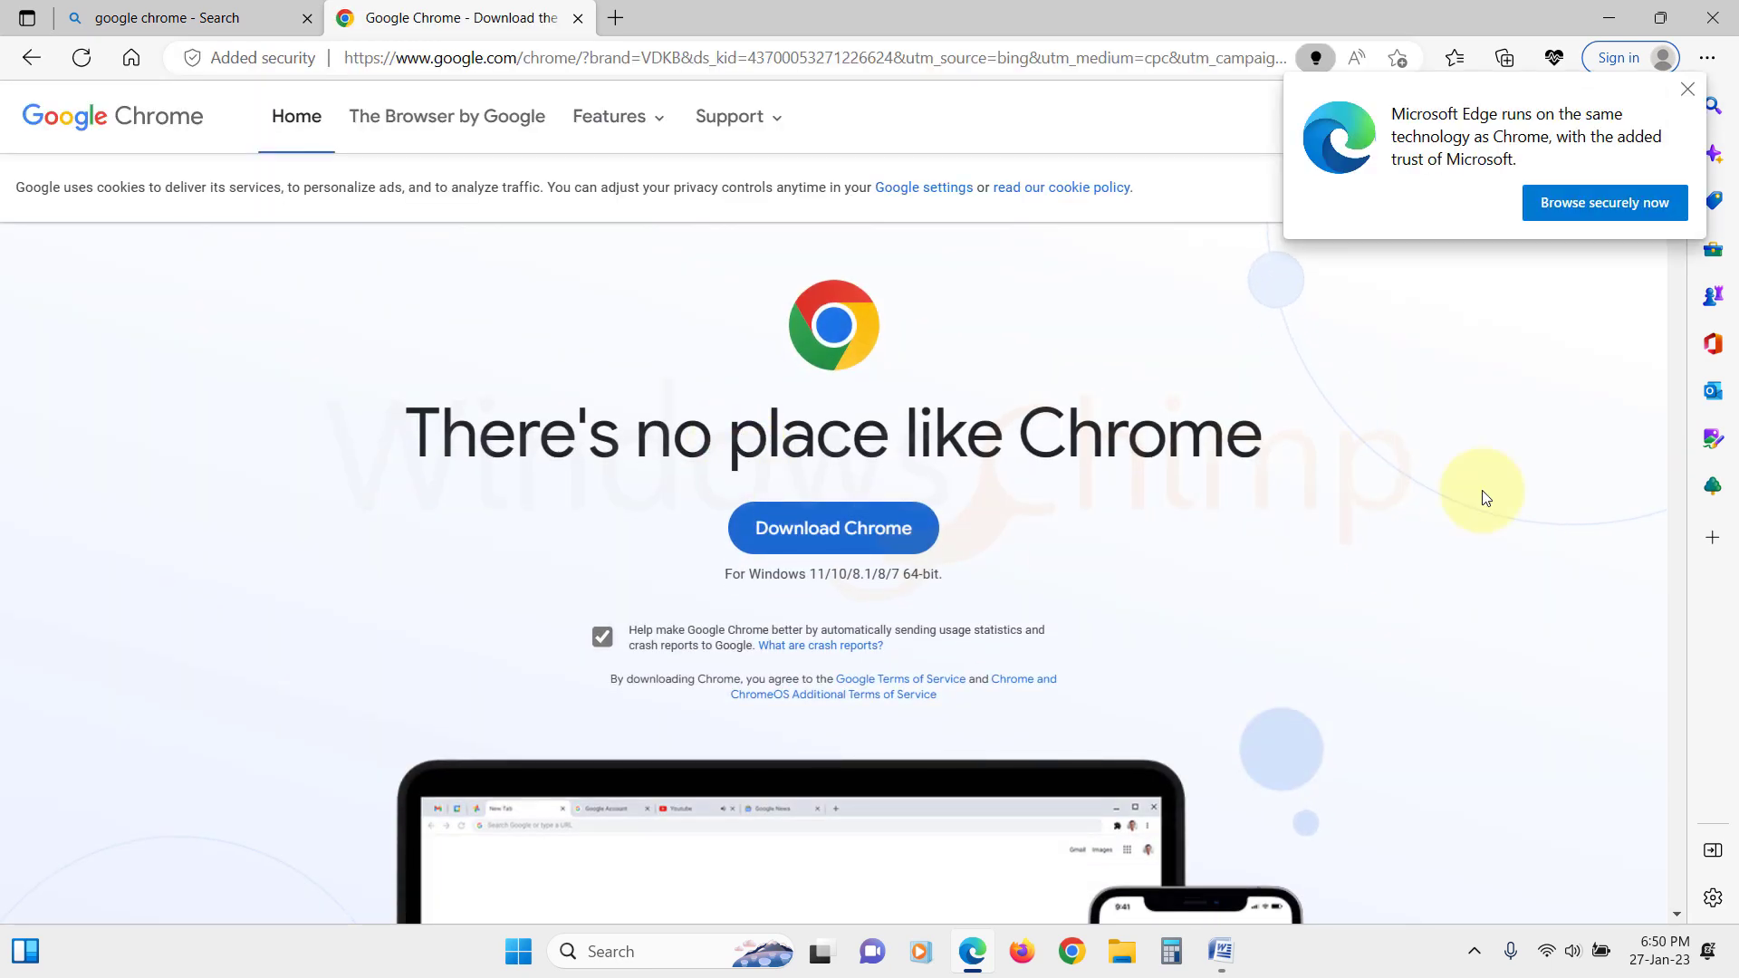
pyautogui.click(1686, 90)
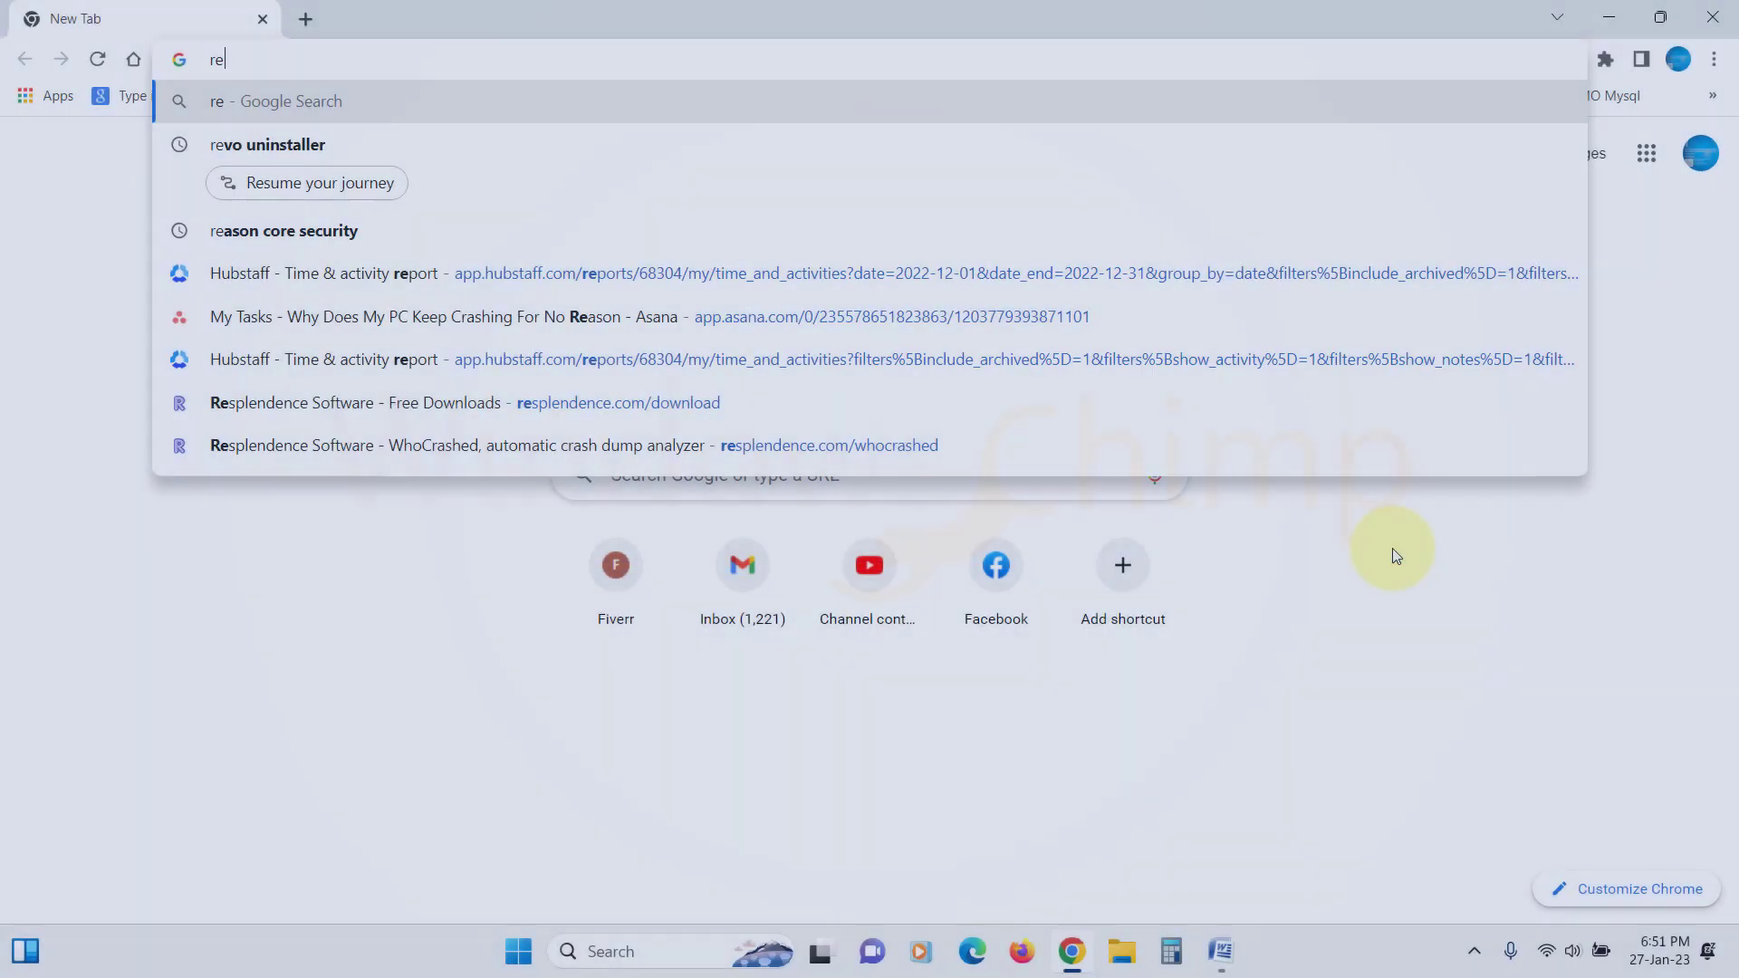
# Search 'revo uninstaller', download Revo Uninstaller Free from revouninstaller.com, and run revosetup (1).exe
pyautogui.write('vo uninstaller')
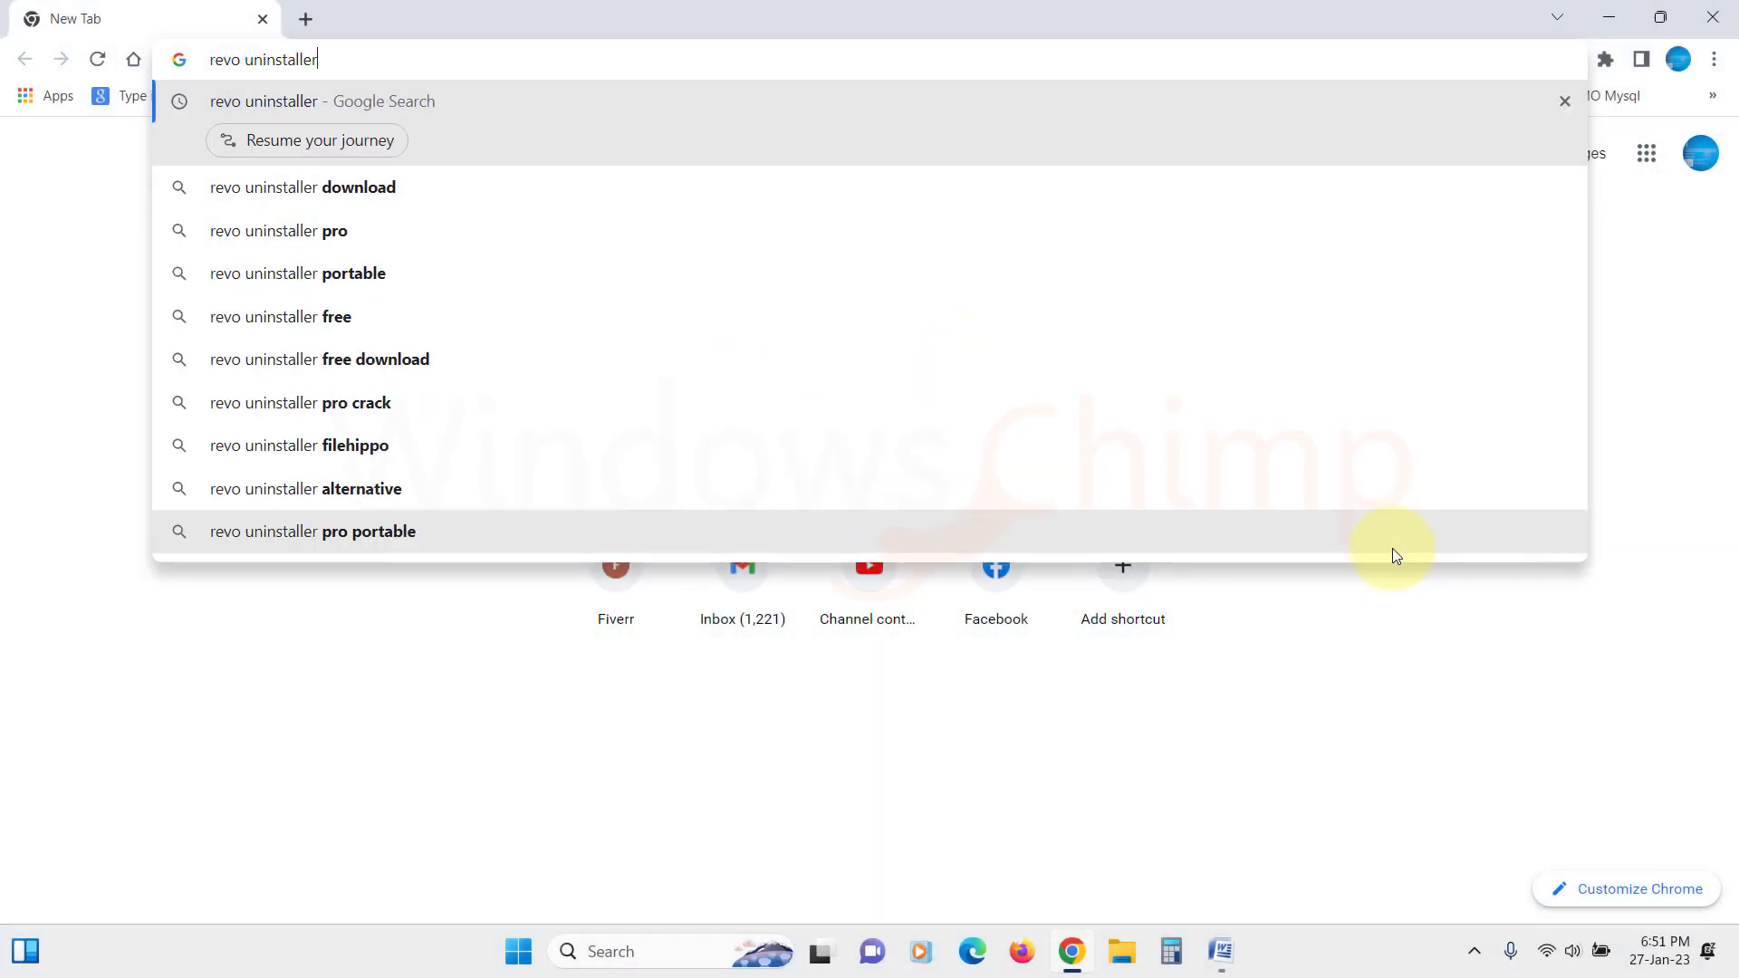
pyautogui.press('Return')
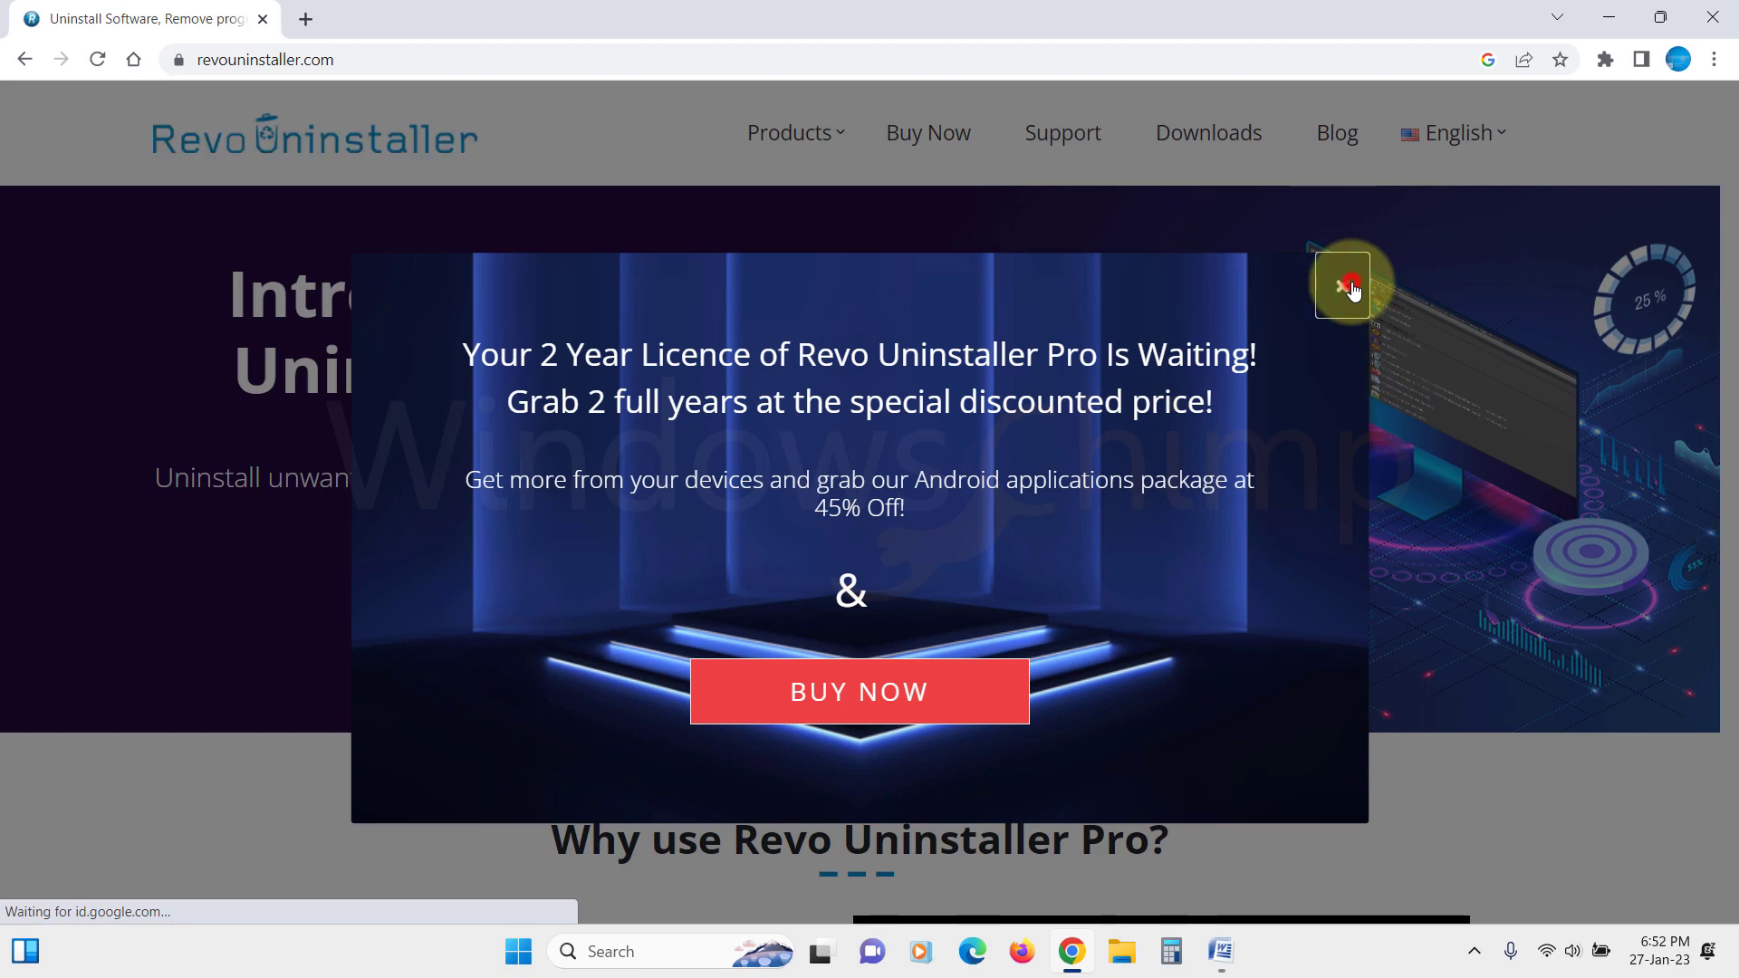
pyautogui.click(1343, 282)
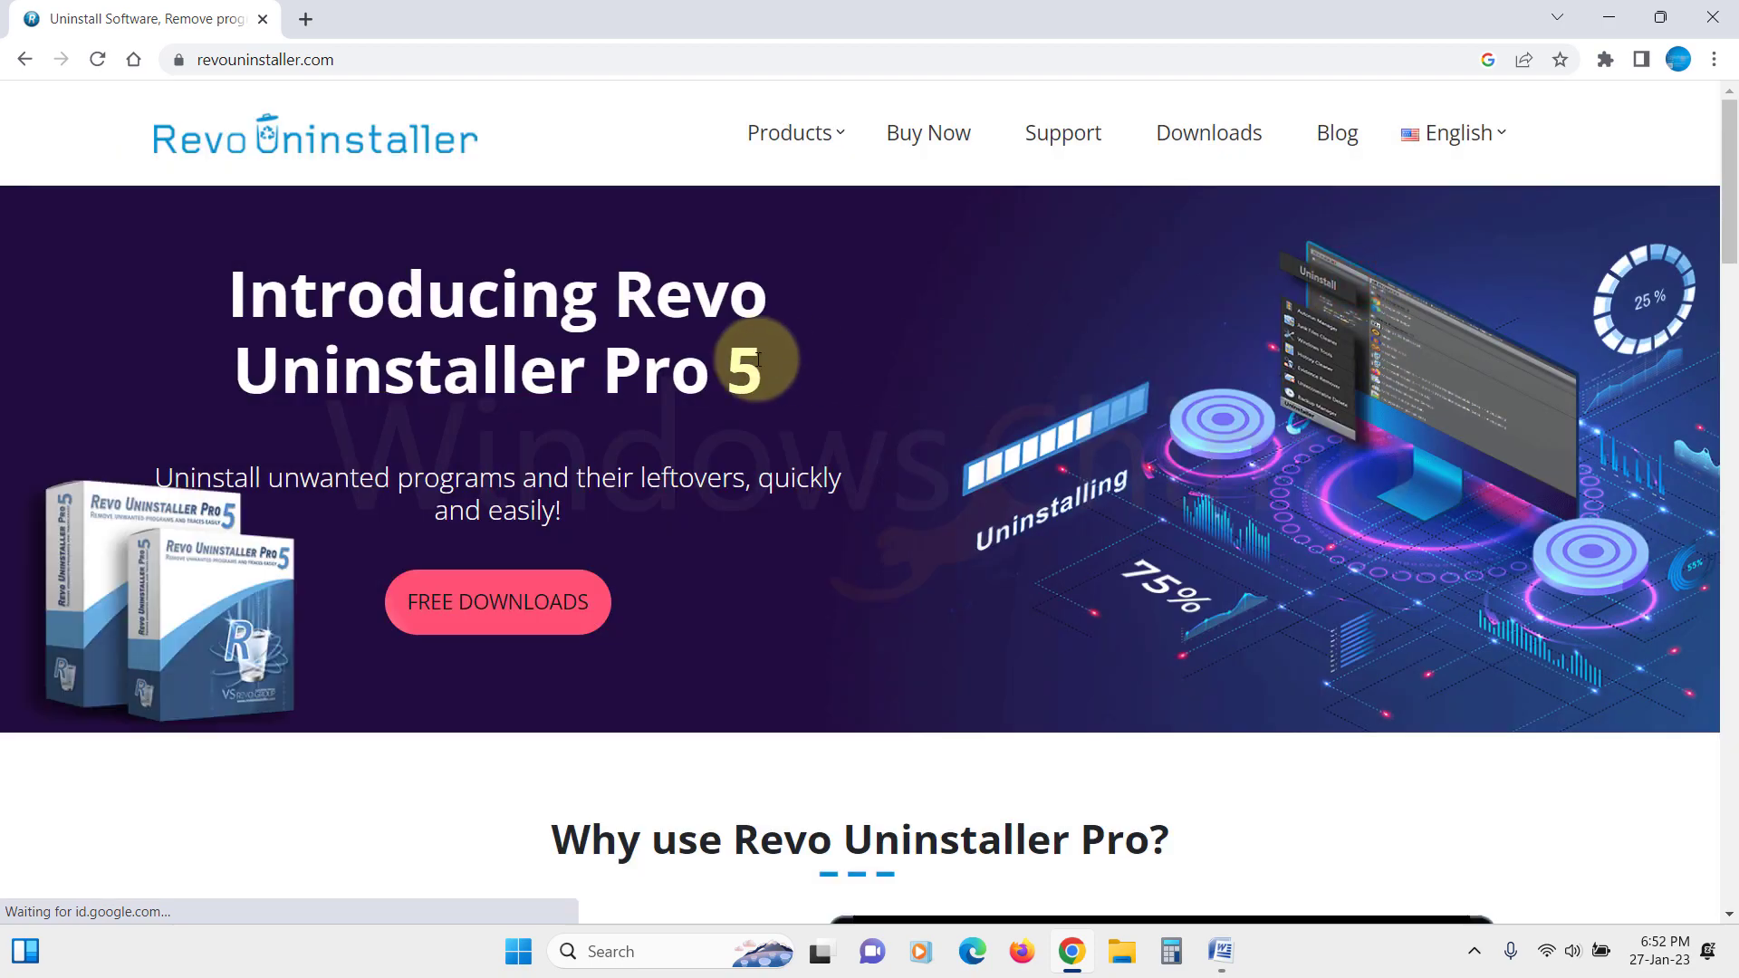
pyautogui.moveTo(788, 172)
pyautogui.click(836, 323)
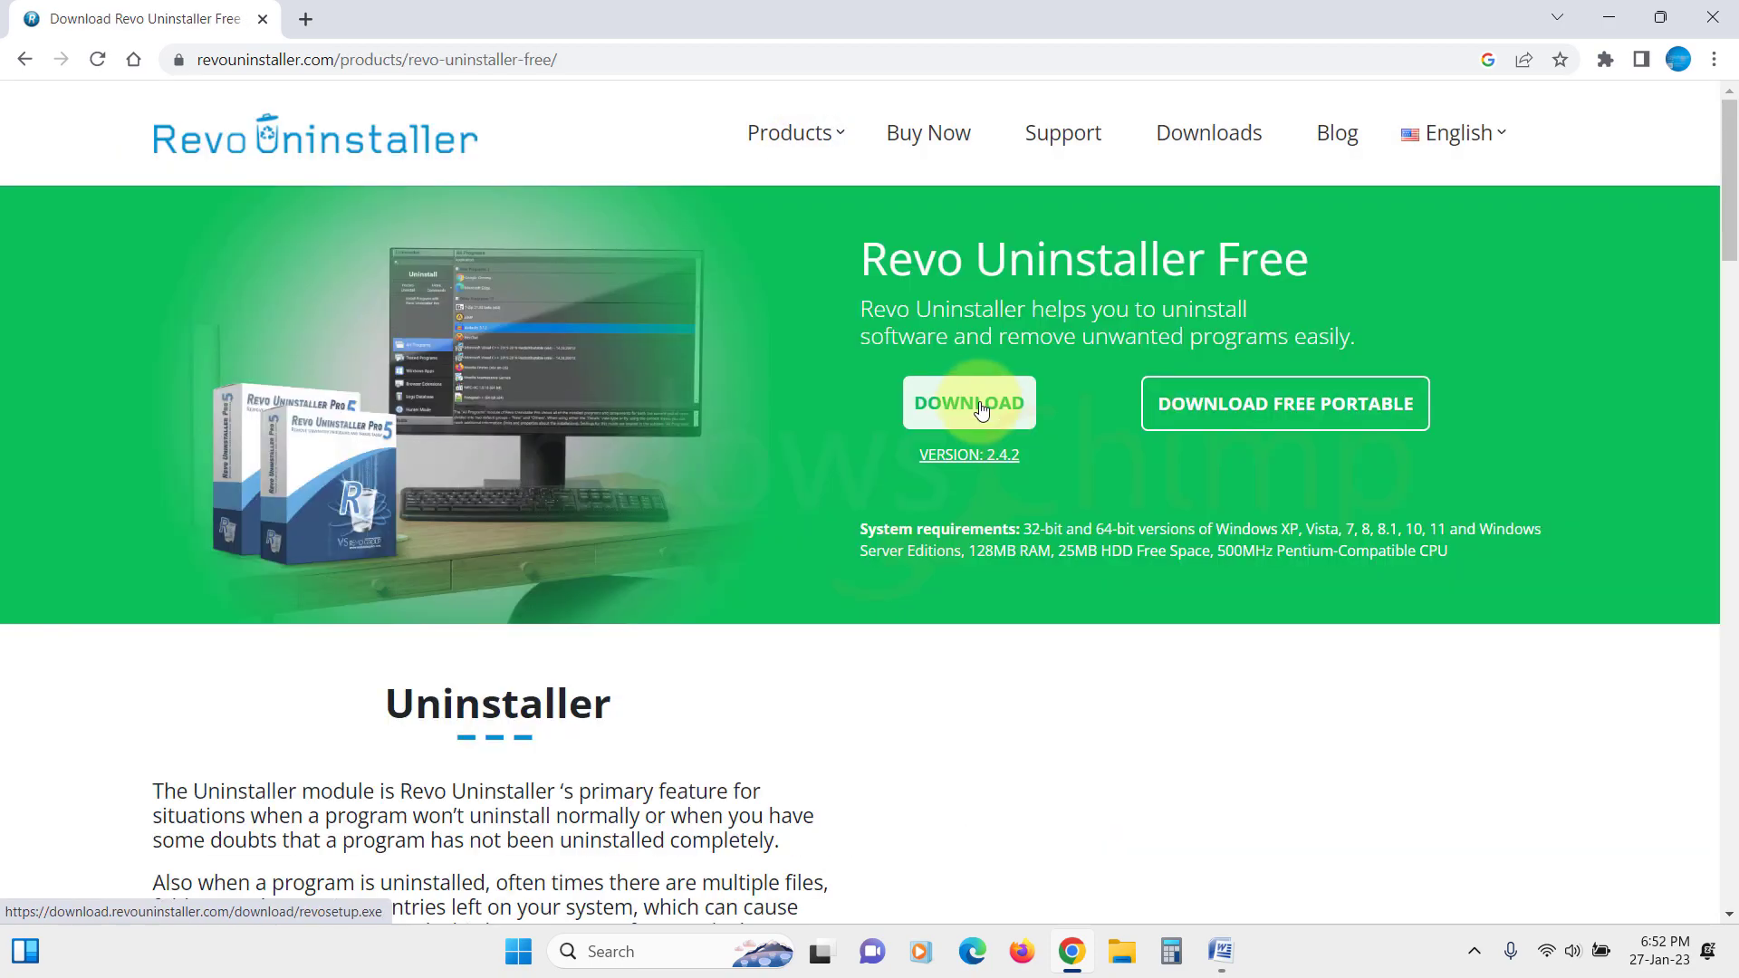
pyautogui.click(979, 410)
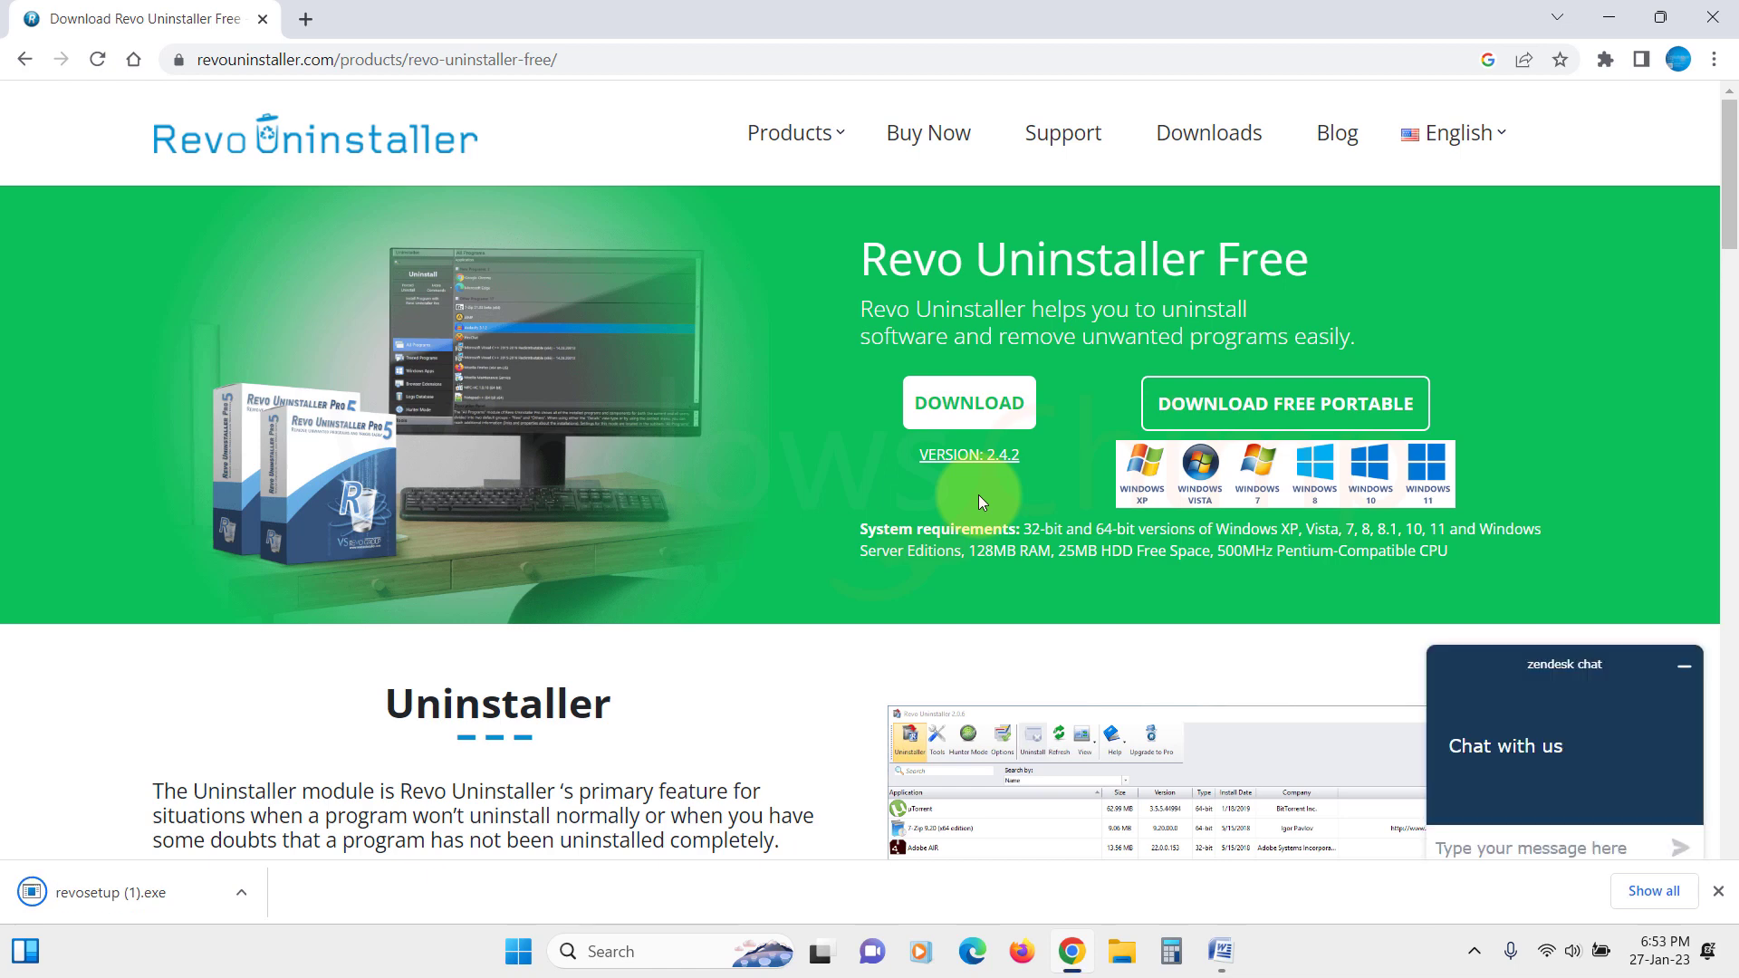
pyautogui.click(129, 902)
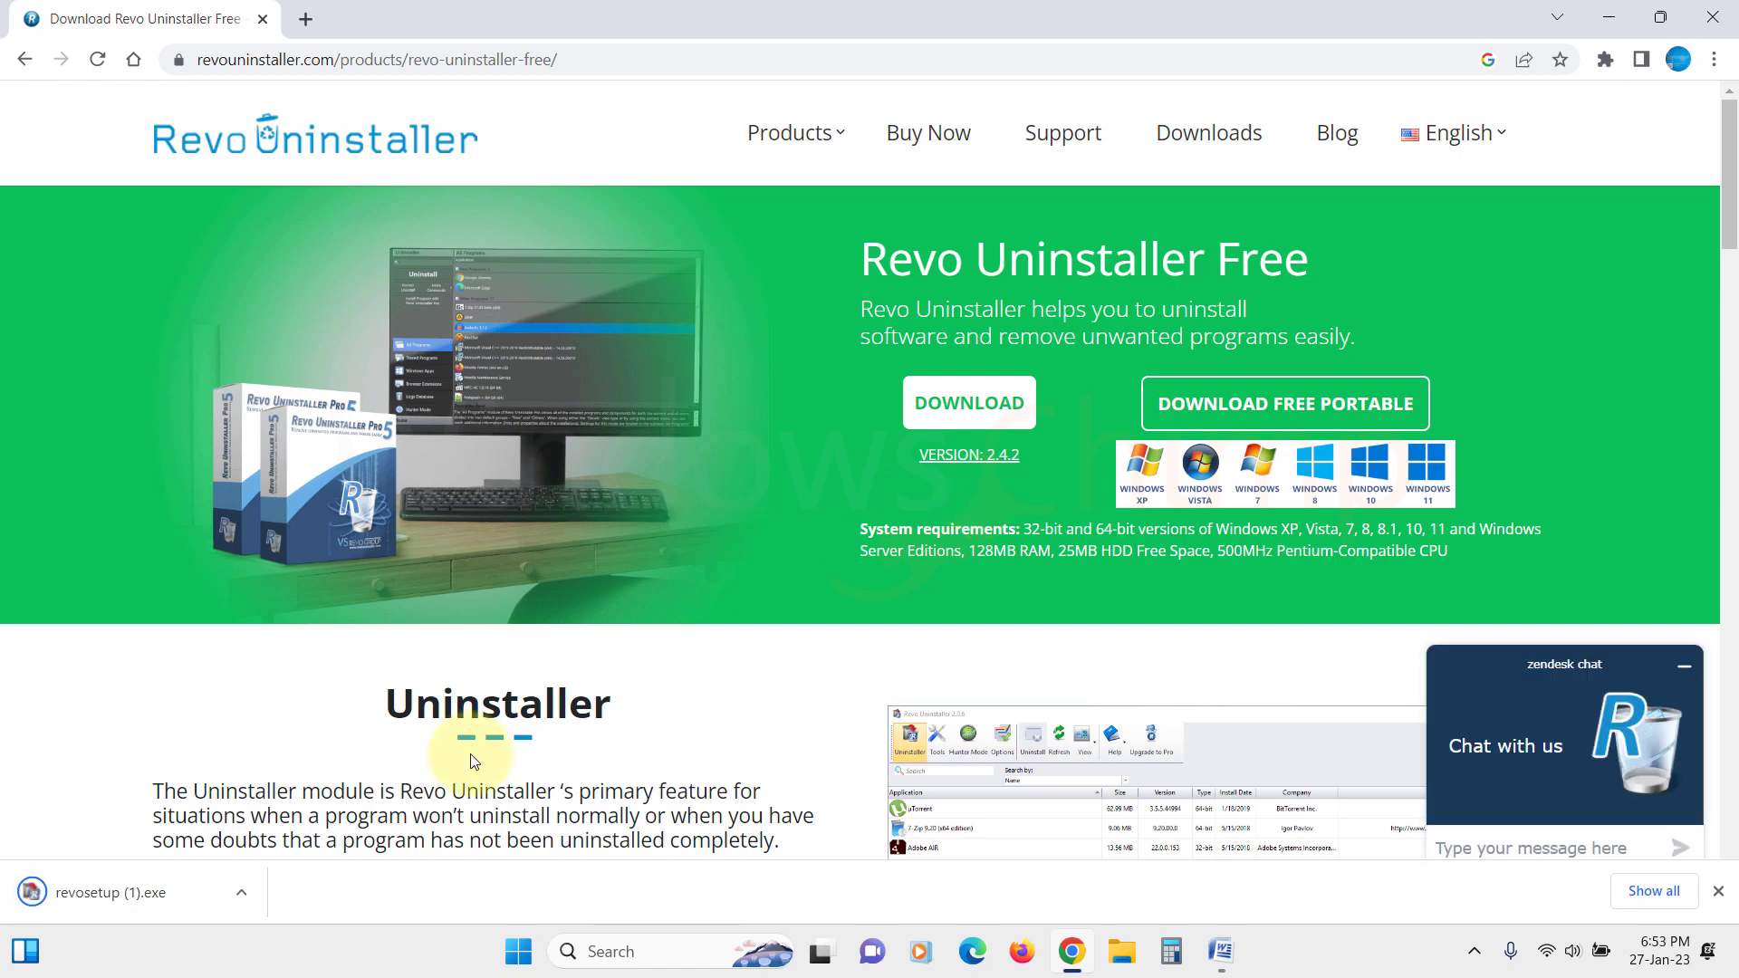
# Install Revo Uninstaller 2.4.2, accepting the licence and default options, and launch it on finish
pyautogui.click(1609, 17)
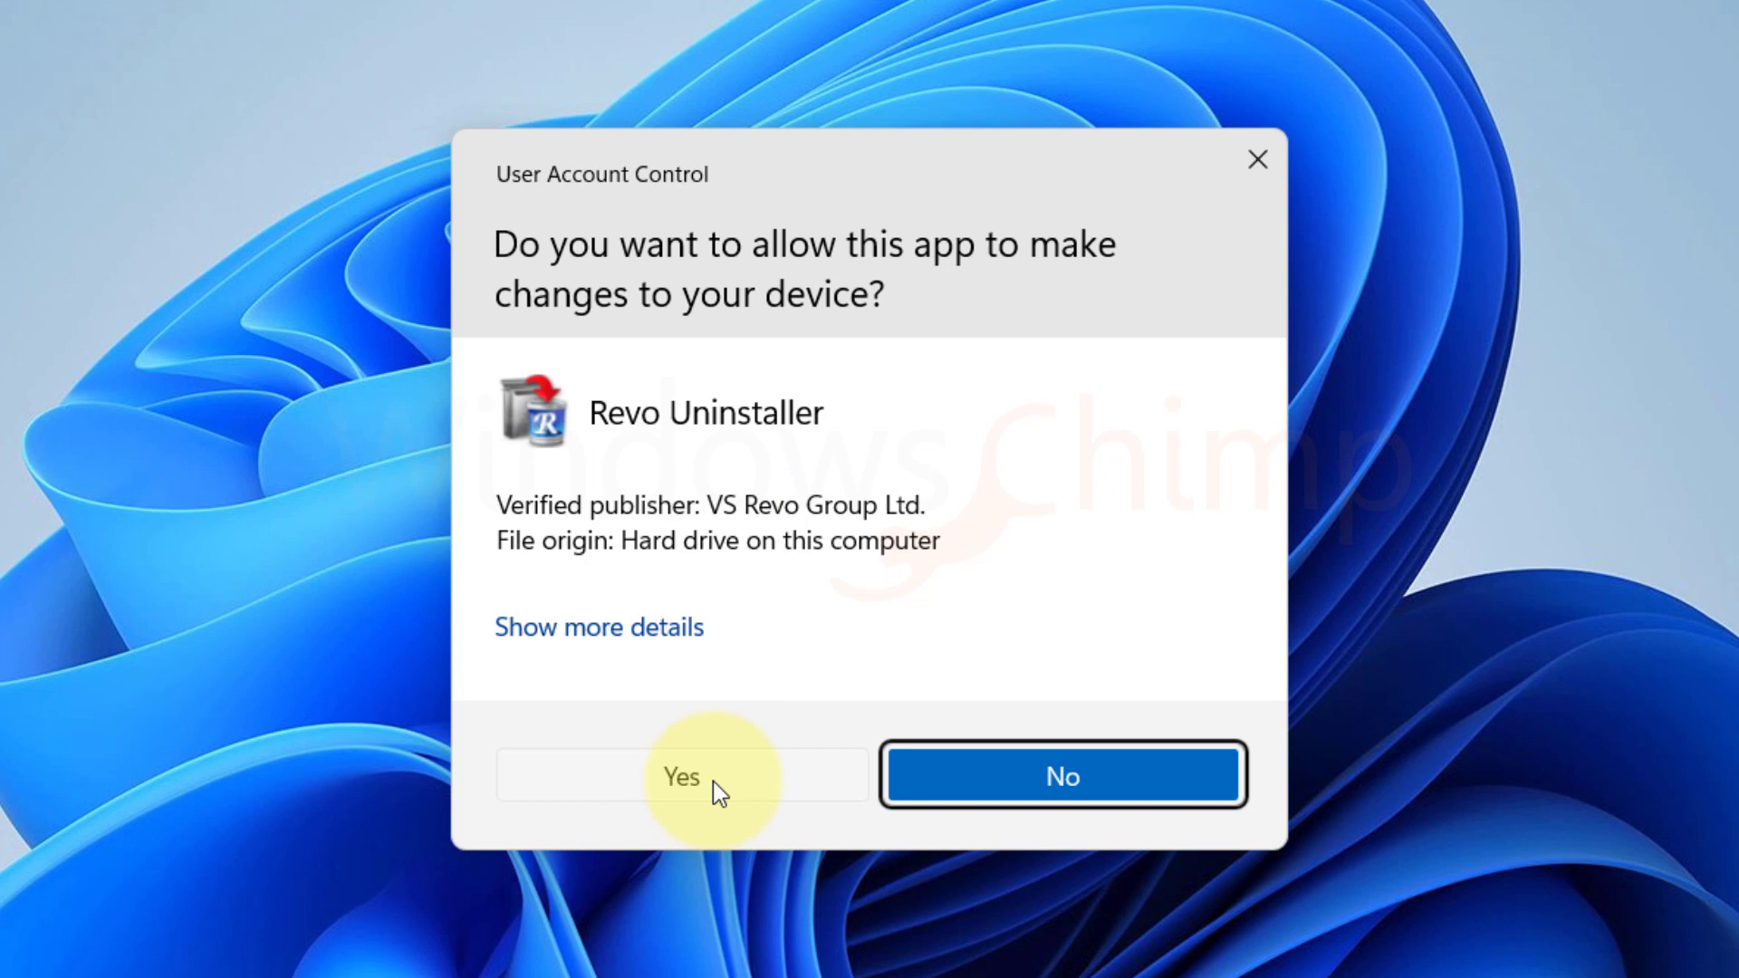
pyautogui.click(713, 781)
pyautogui.click(889, 539)
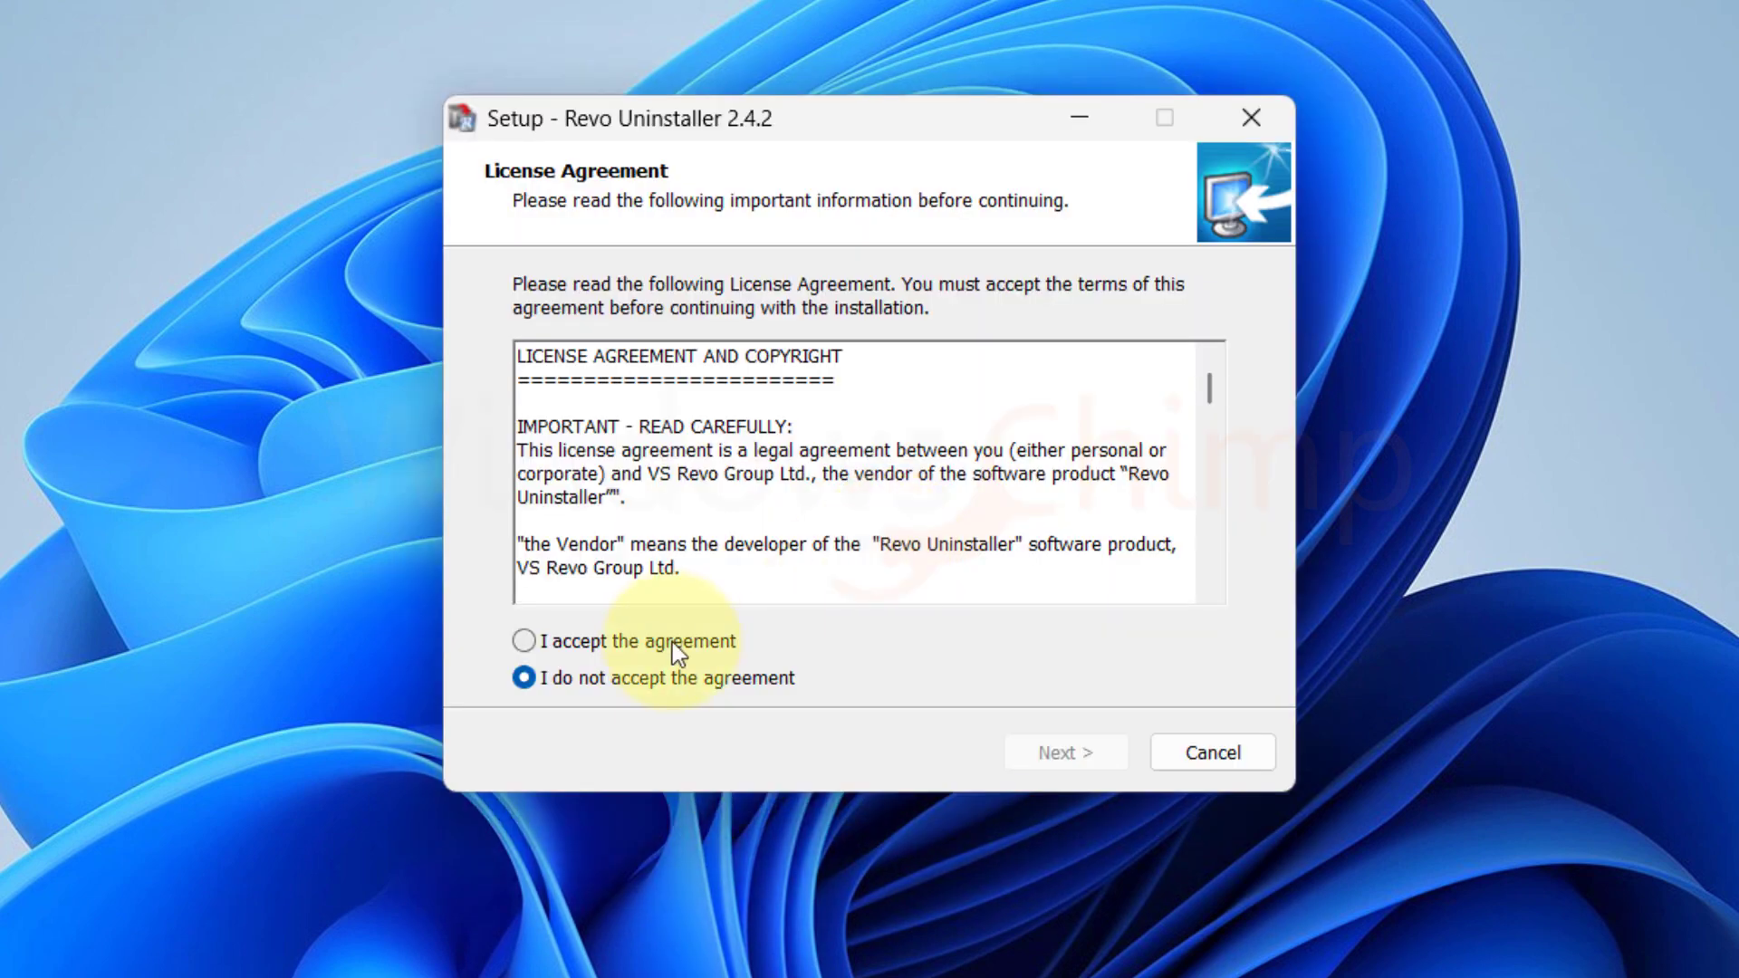
pyautogui.click(676, 644)
pyautogui.click(1096, 755)
pyautogui.click(1096, 755)
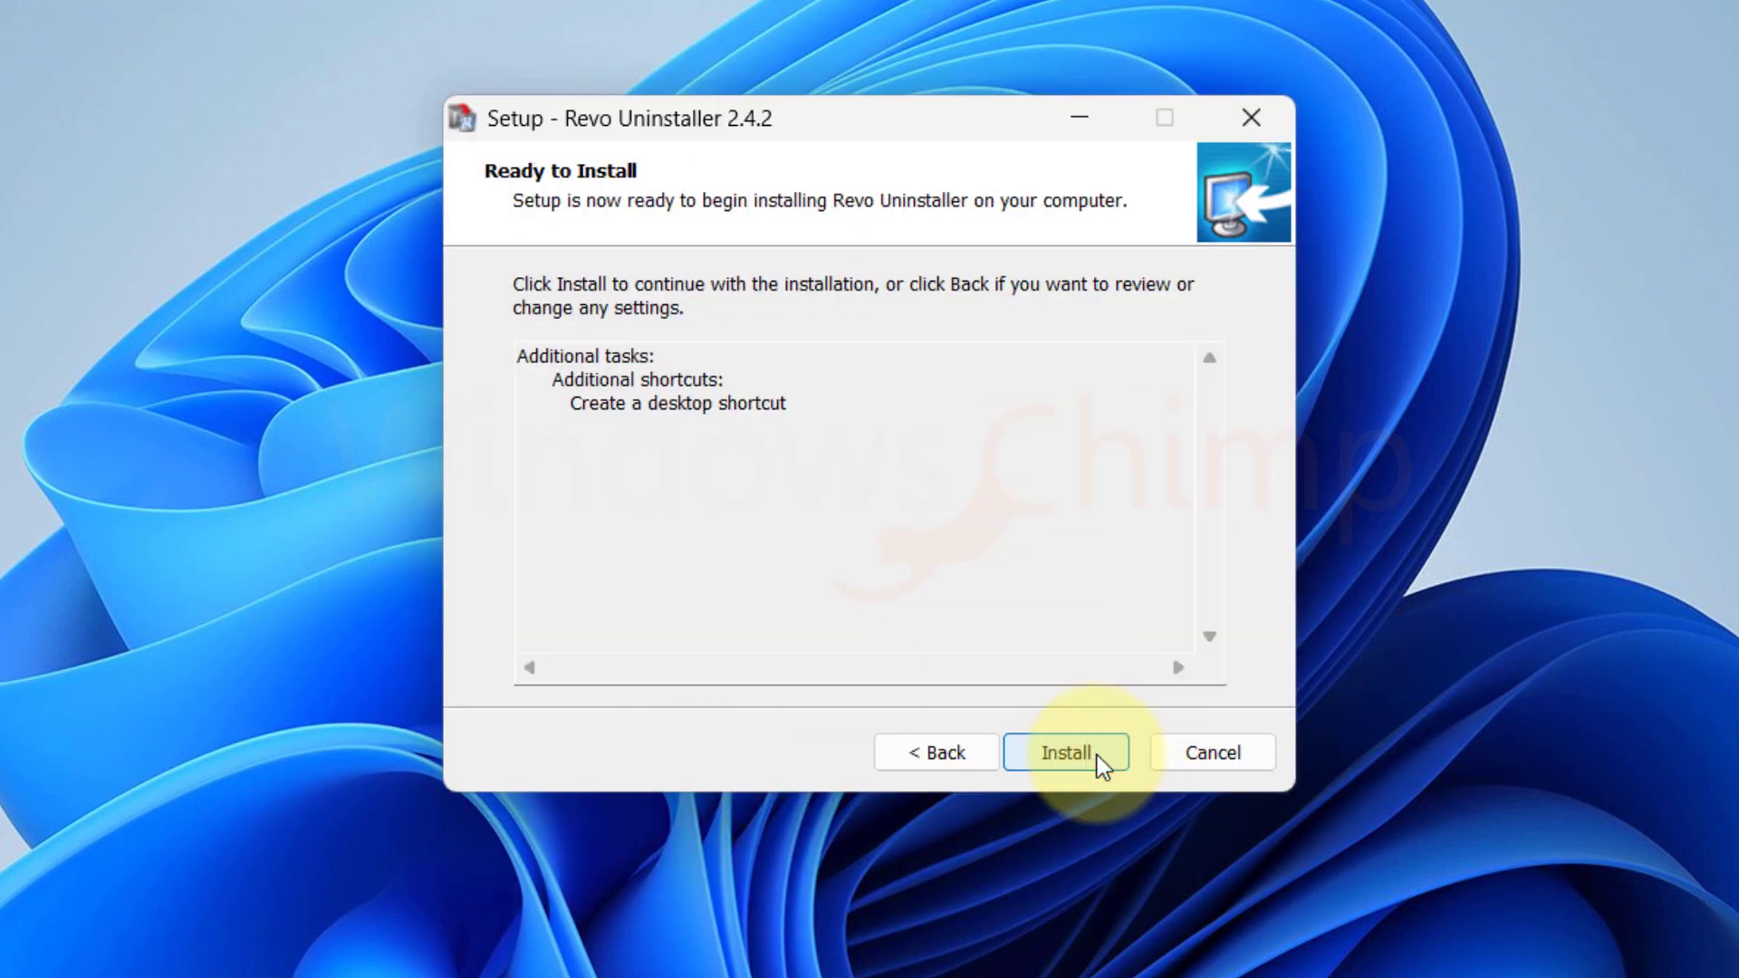
pyautogui.click(1096, 756)
pyautogui.click(1078, 752)
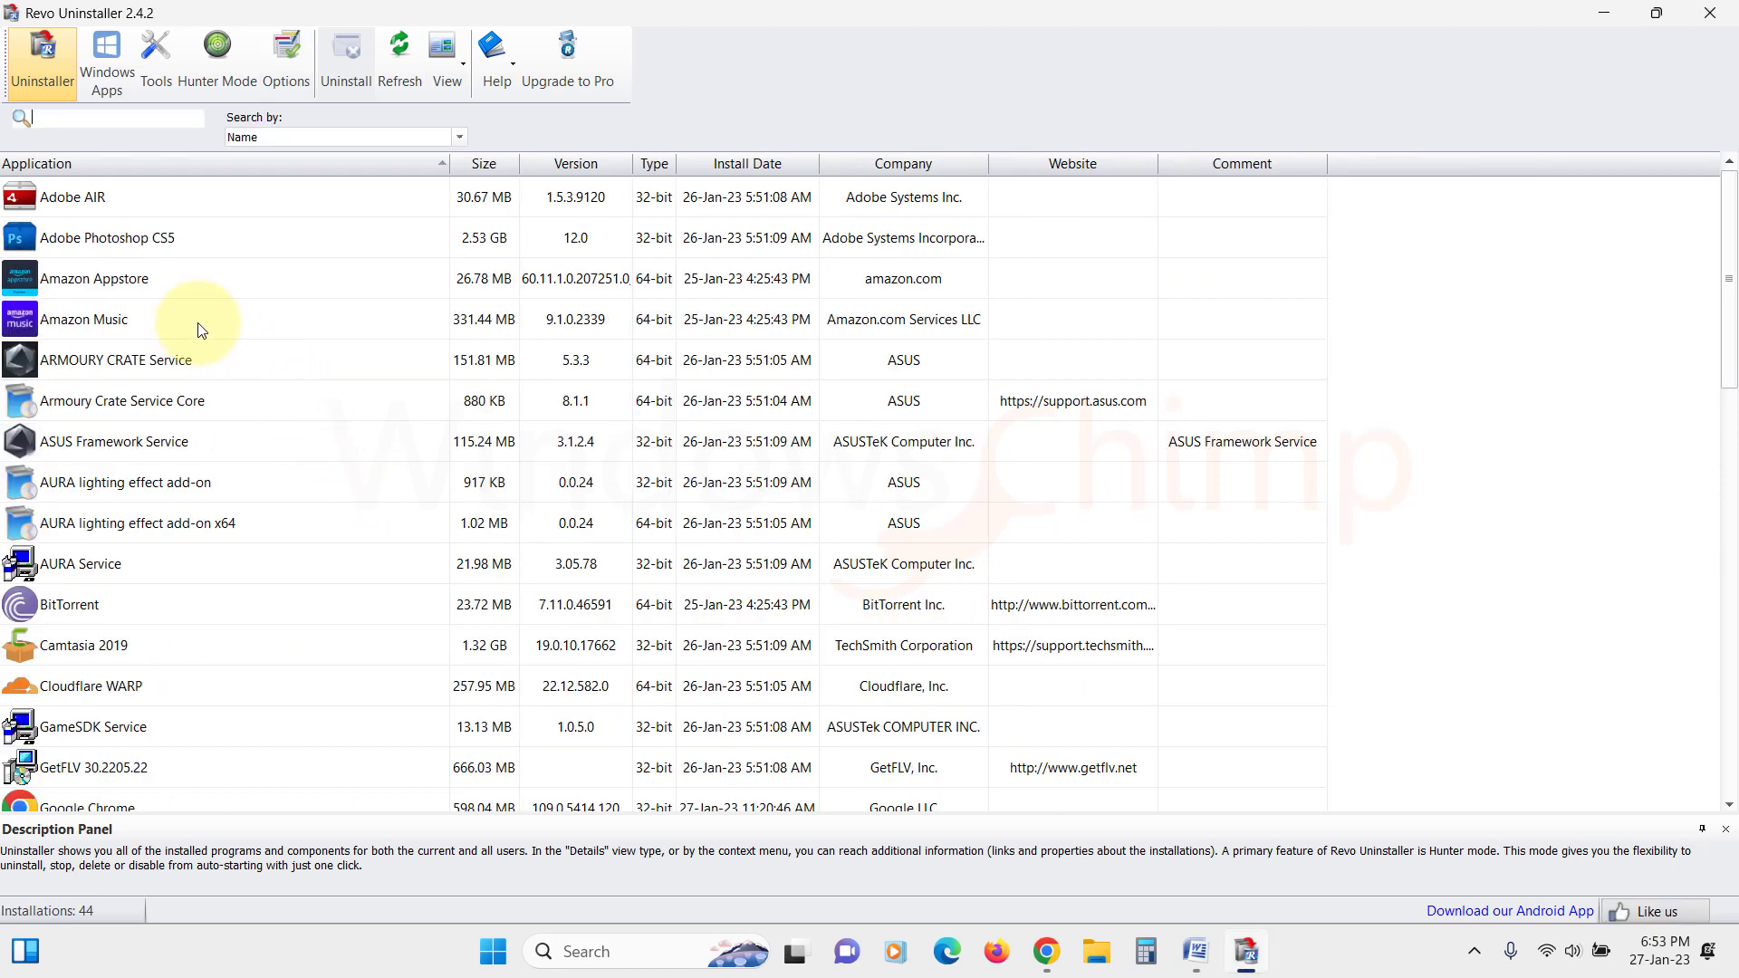
# Select Microsoft Edge in the installed applications list and start uninstalling it
pyautogui.scroll(-4, 194, 426)
pyautogui.scroll(4, 195, 435)
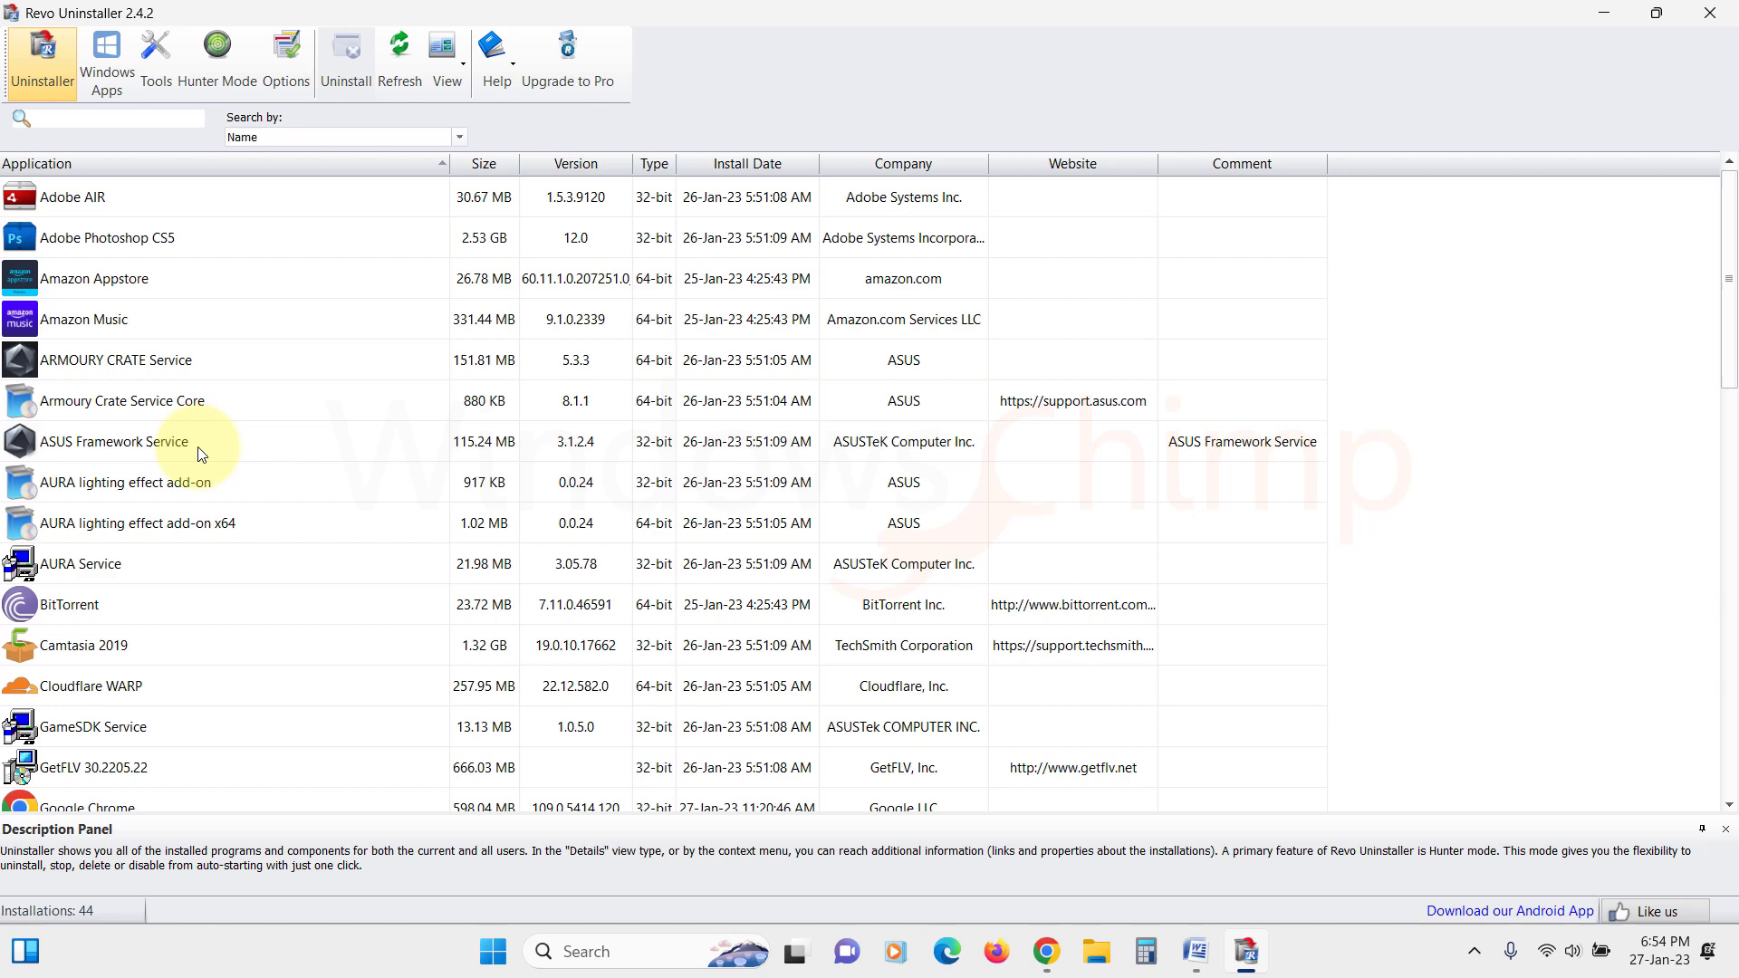
pyautogui.scroll(-4, 201, 394)
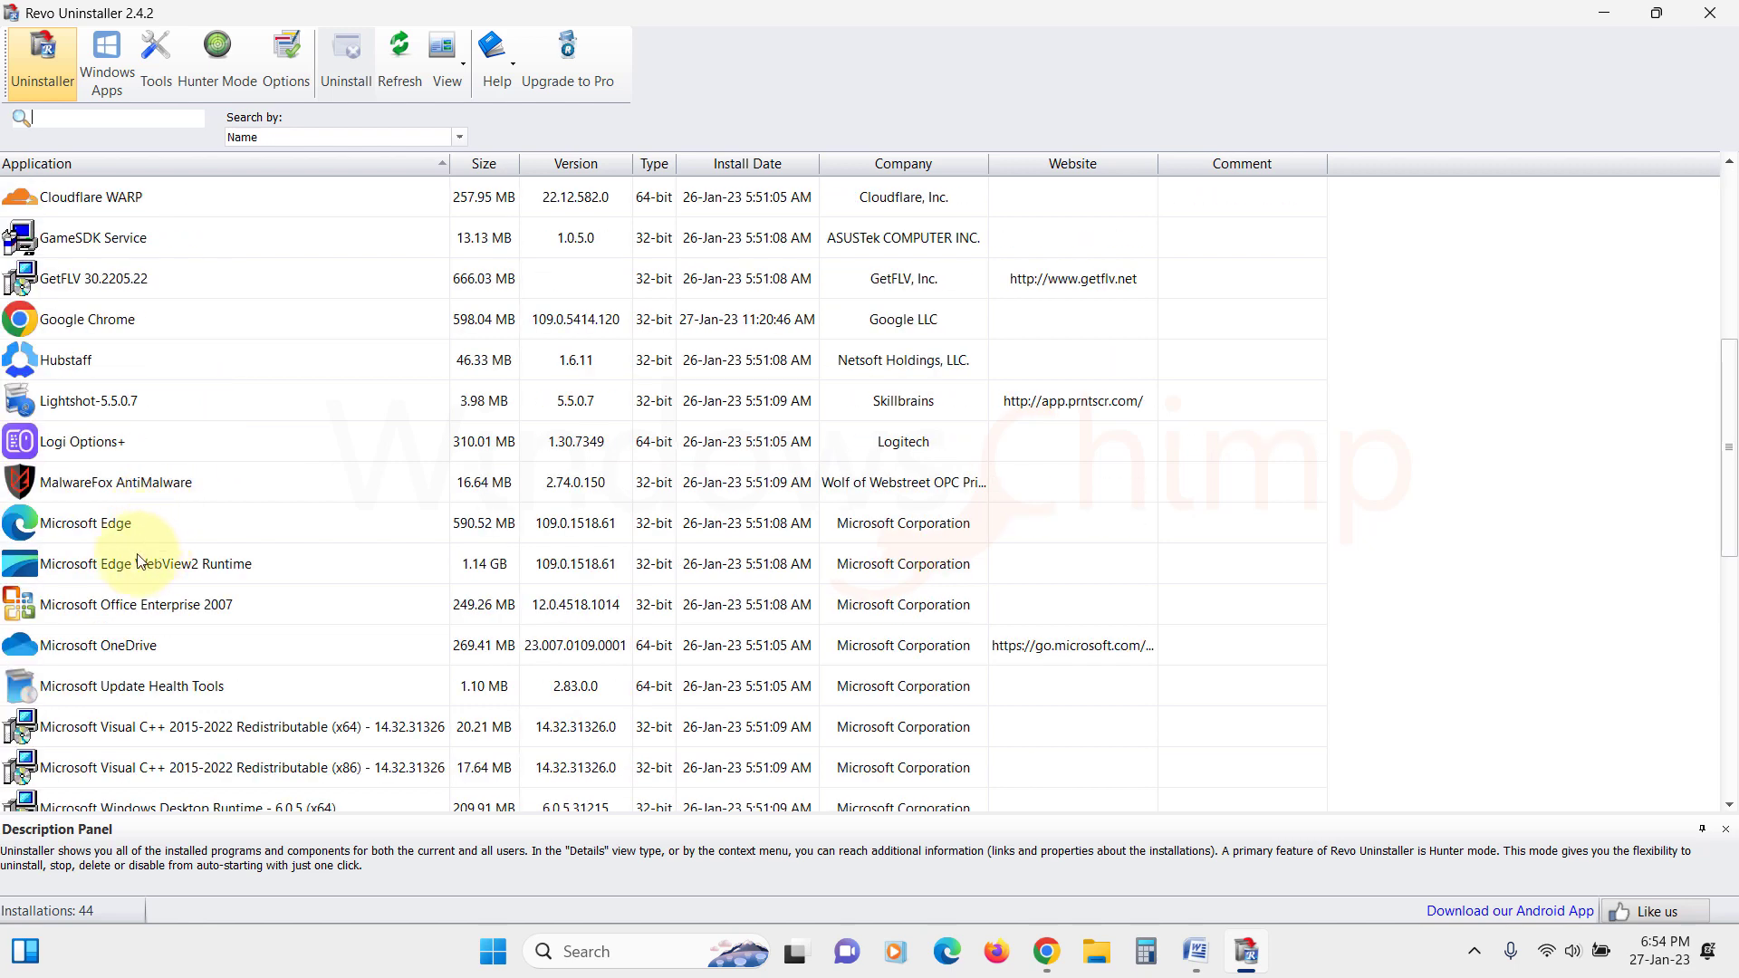
pyautogui.click(82, 531)
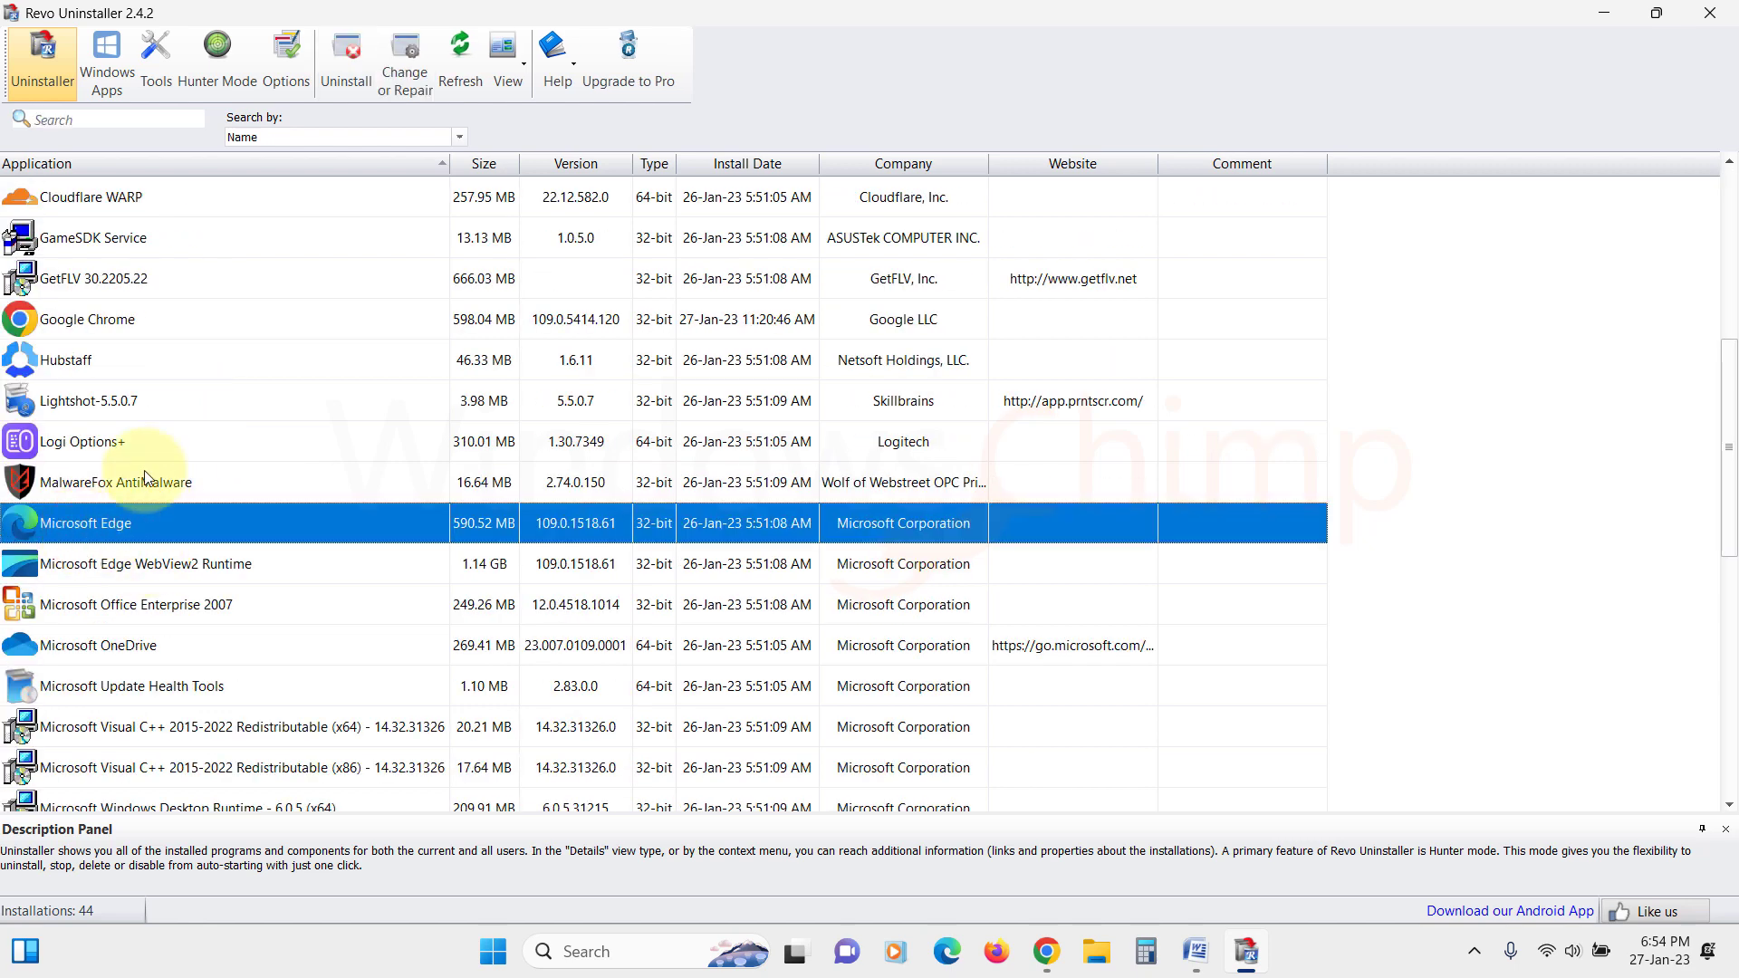
pyautogui.click(349, 68)
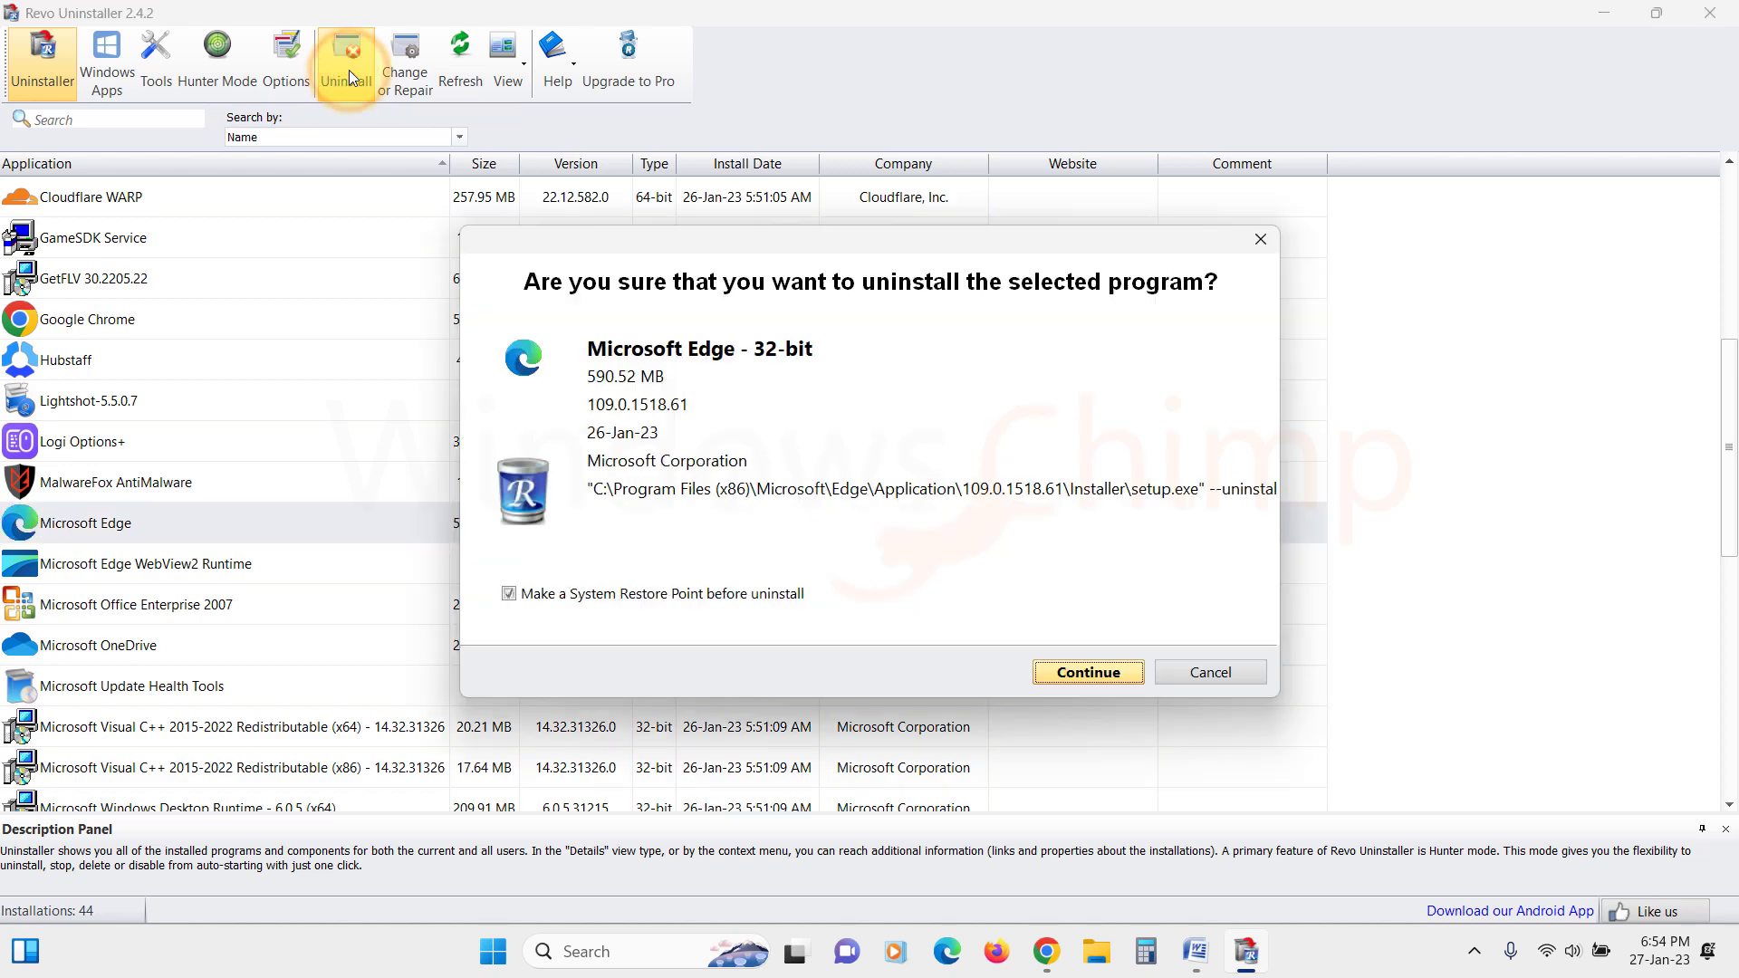
# Confirm the Edge uninstall and run an Advanced-mode leftover scan
pyautogui.click(1090, 672)
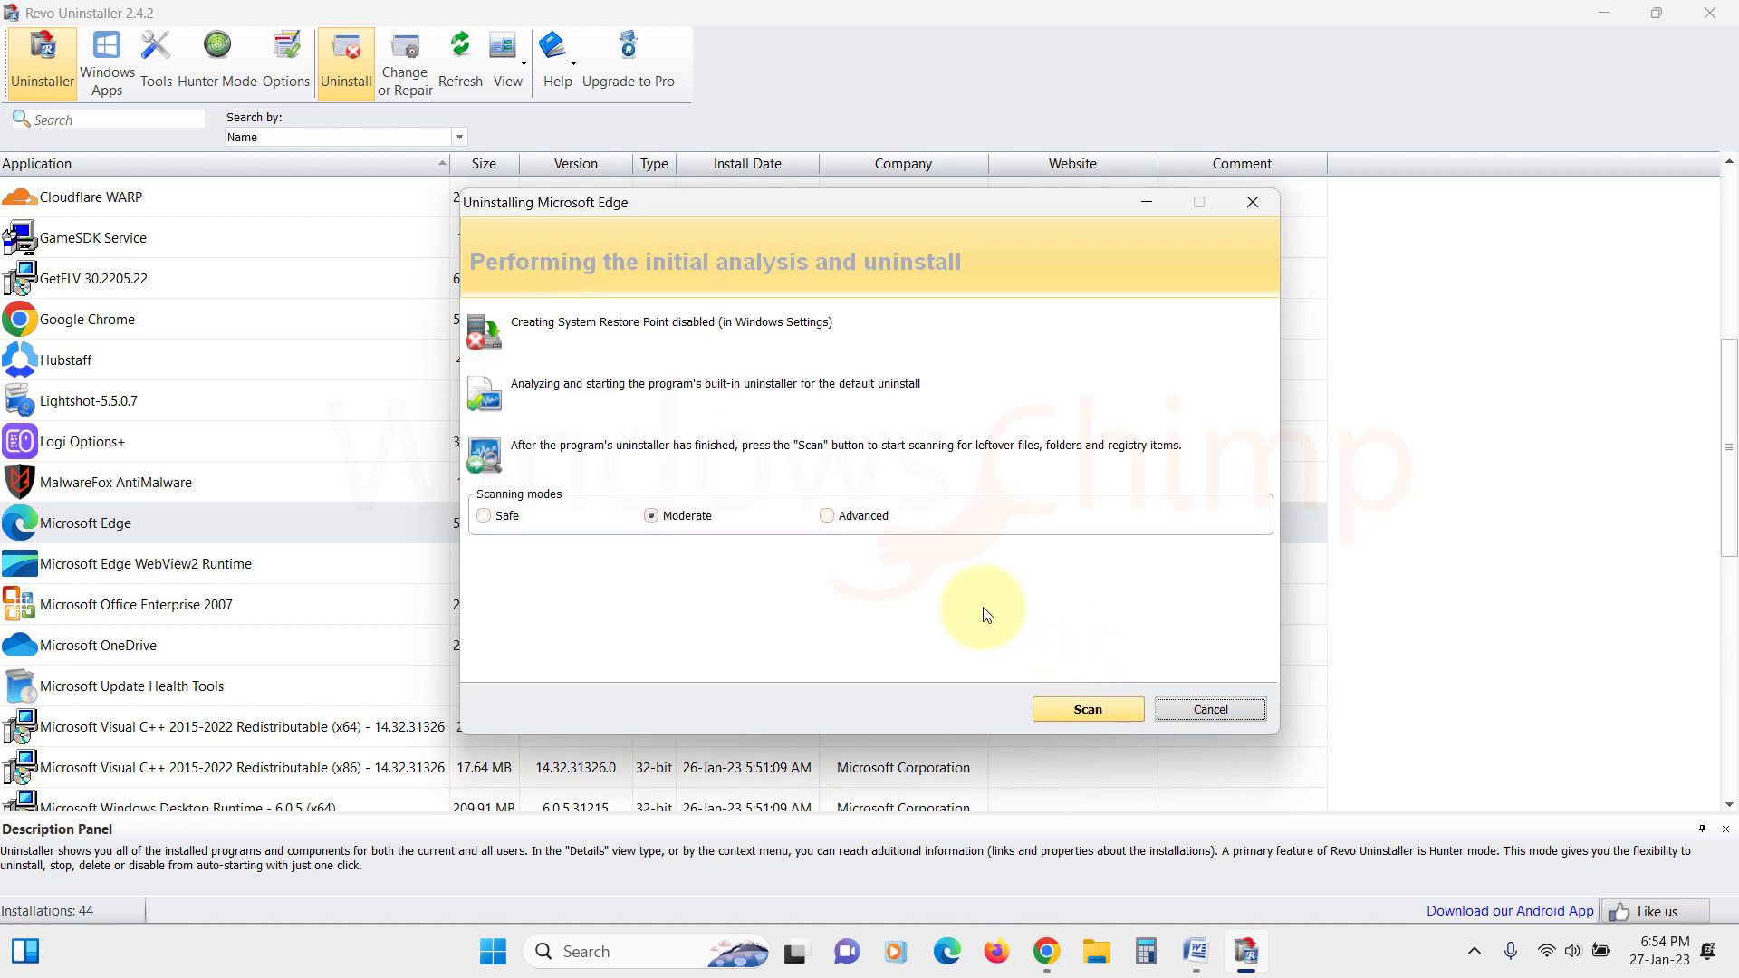
pyautogui.click(826, 519)
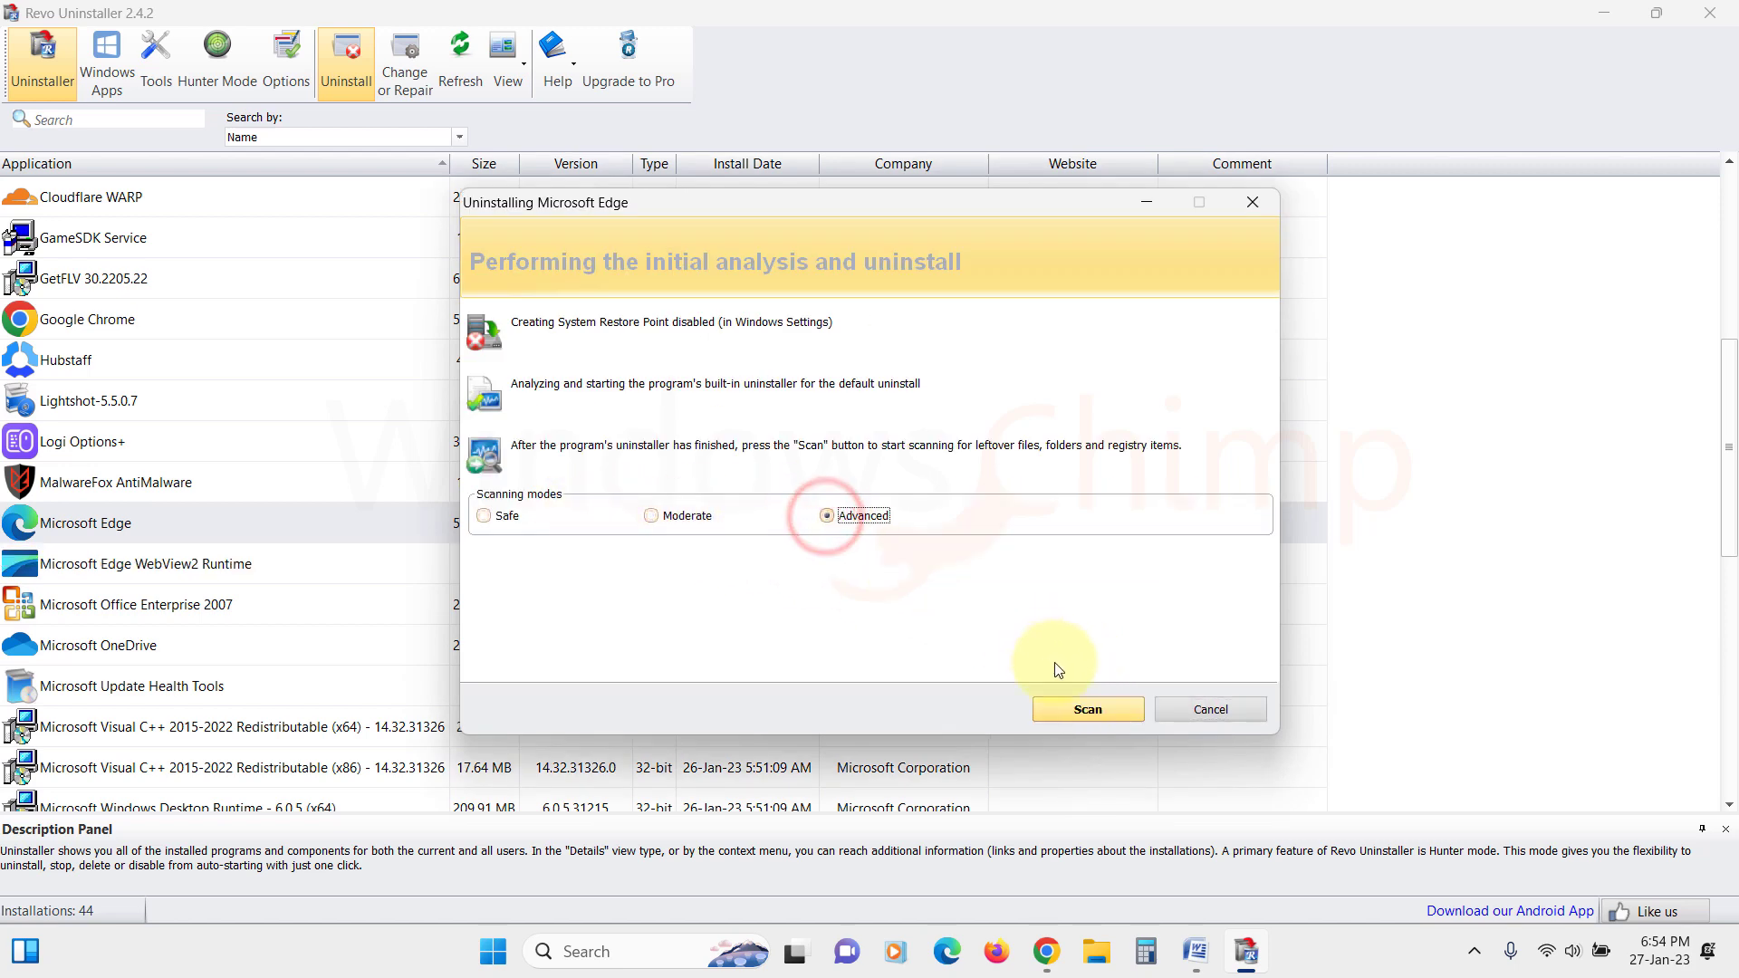
pyautogui.click(1087, 708)
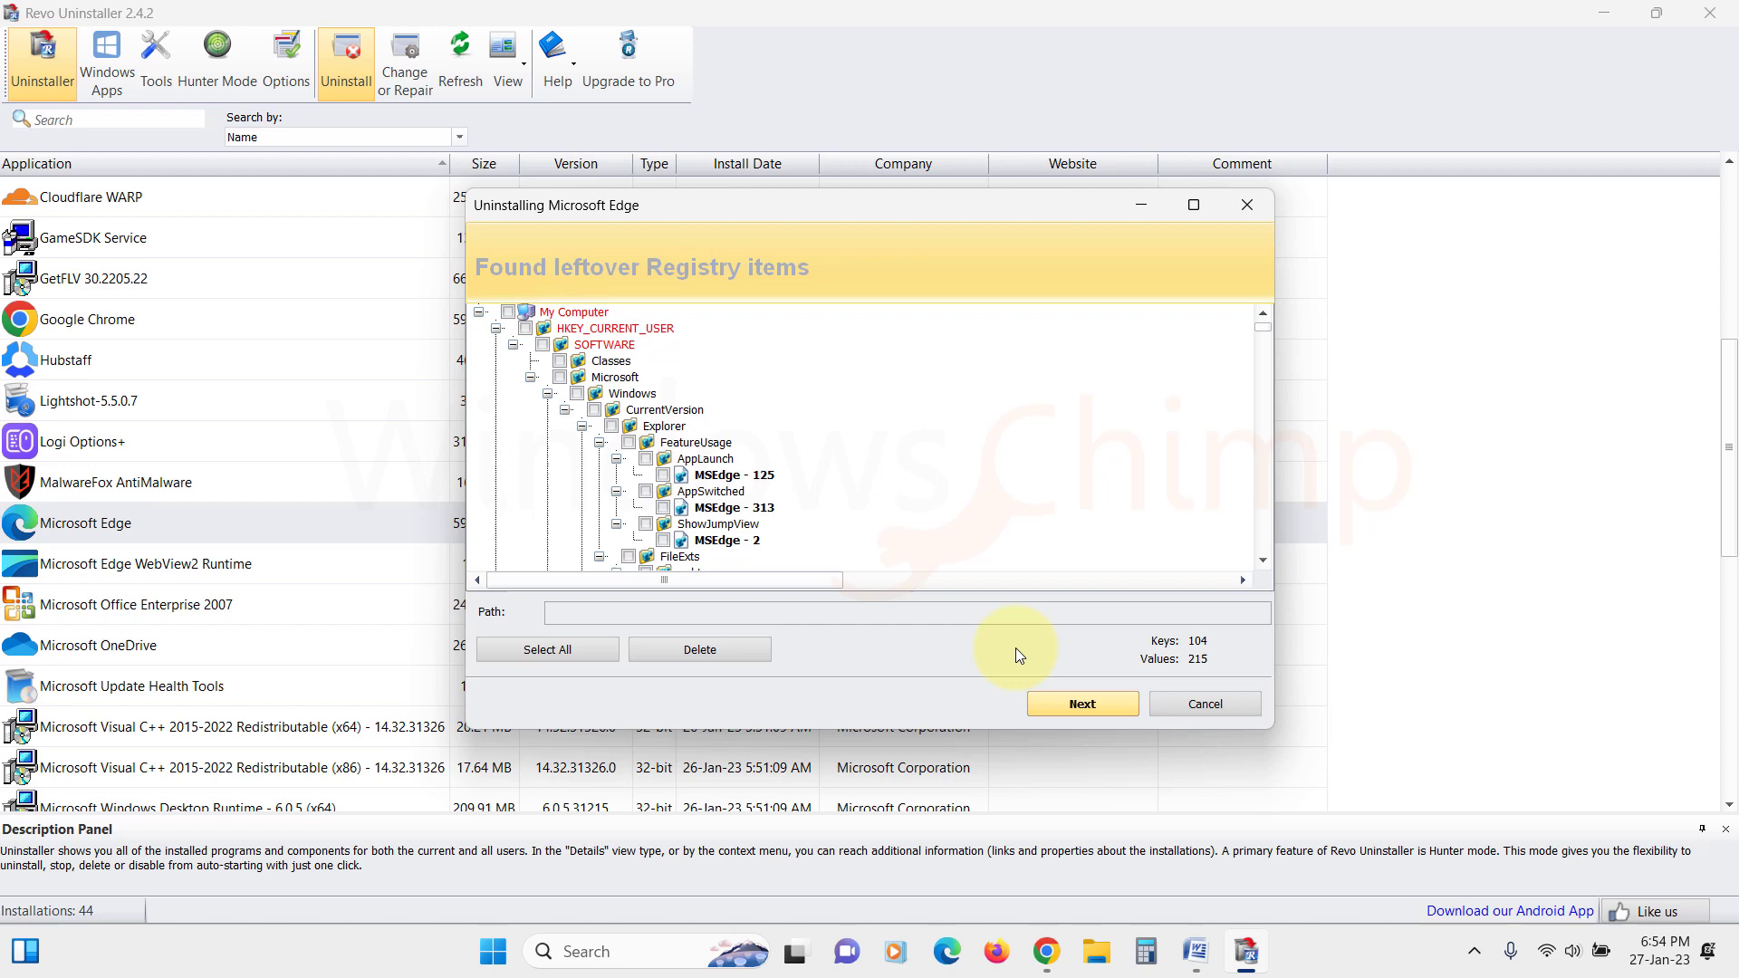
# Select all of Edge's leftover registry keys and values and delete them
pyautogui.scroll(-2, 724, 513)
pyautogui.scroll(-8, 725, 513)
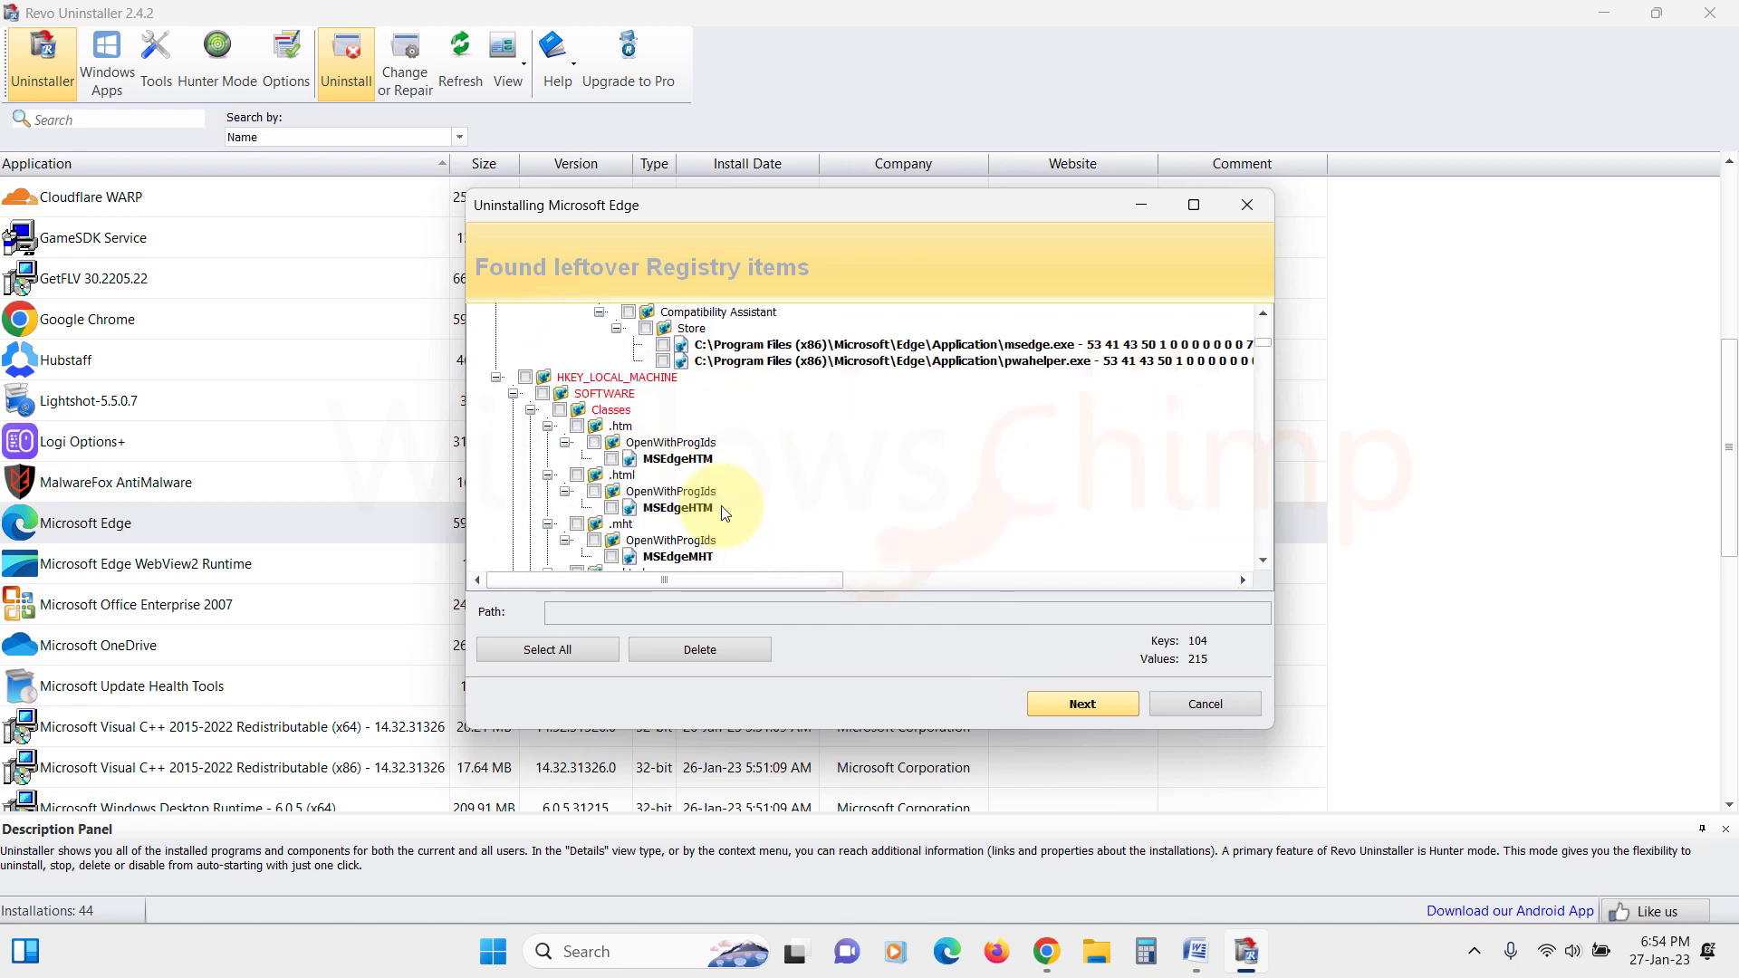
pyautogui.scroll(5, 725, 513)
pyautogui.scroll(5, 724, 513)
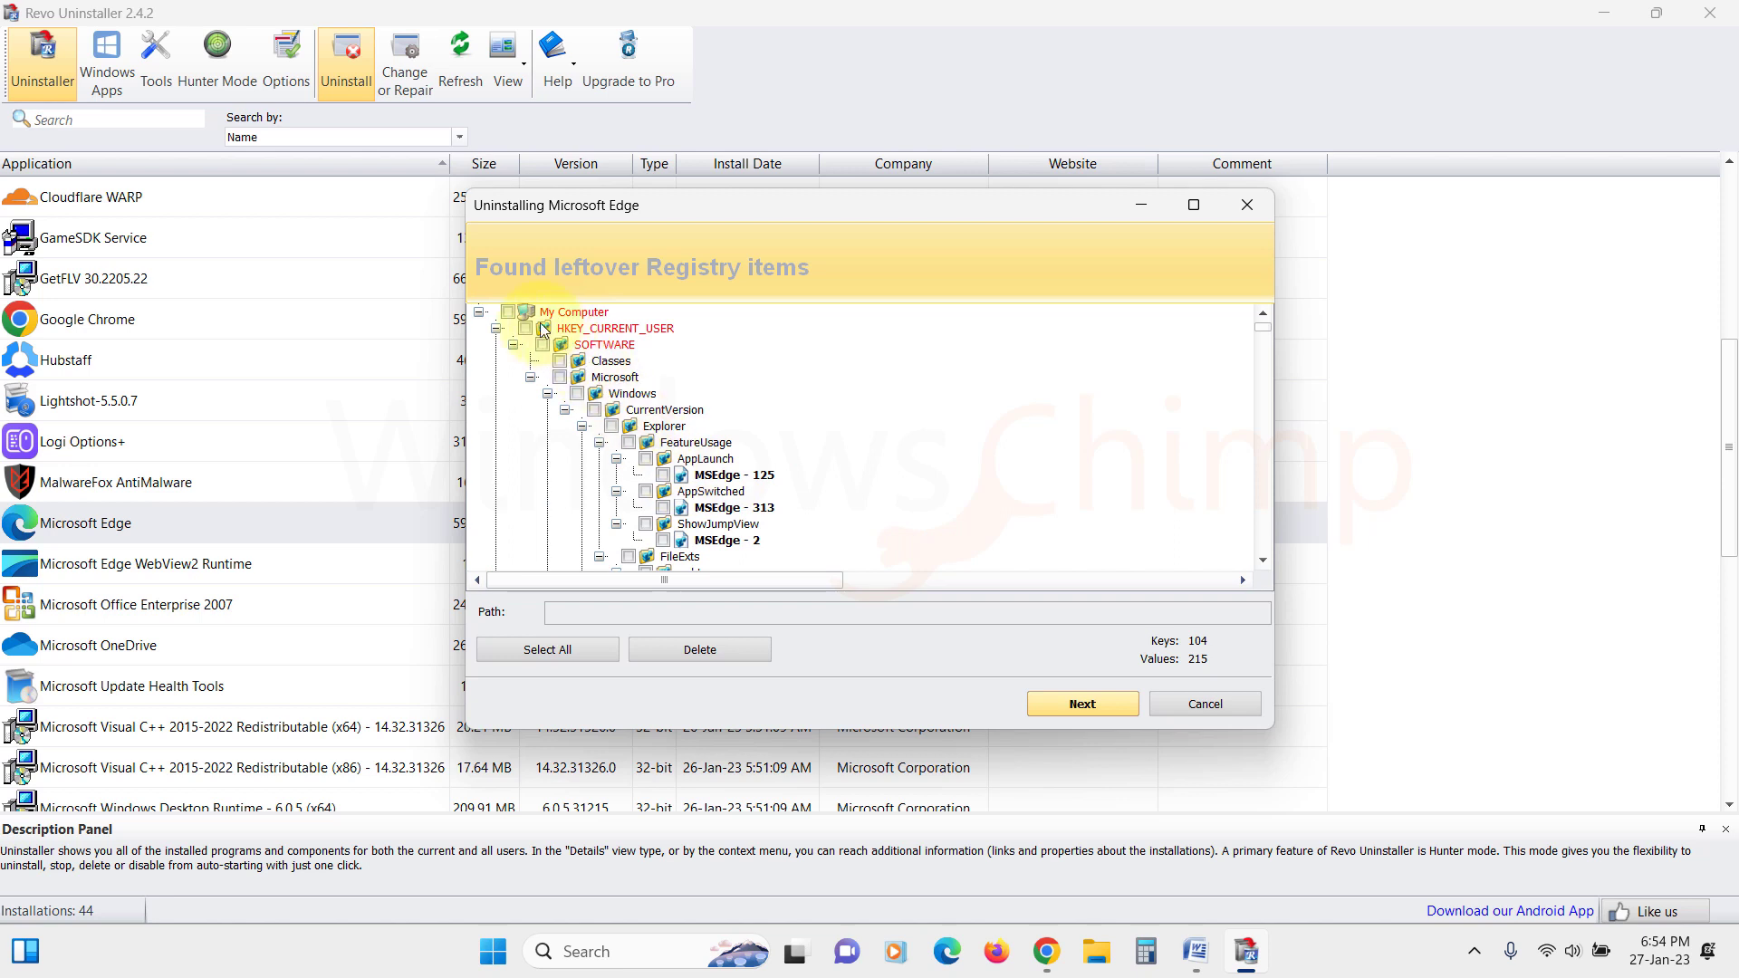
pyautogui.click(509, 314)
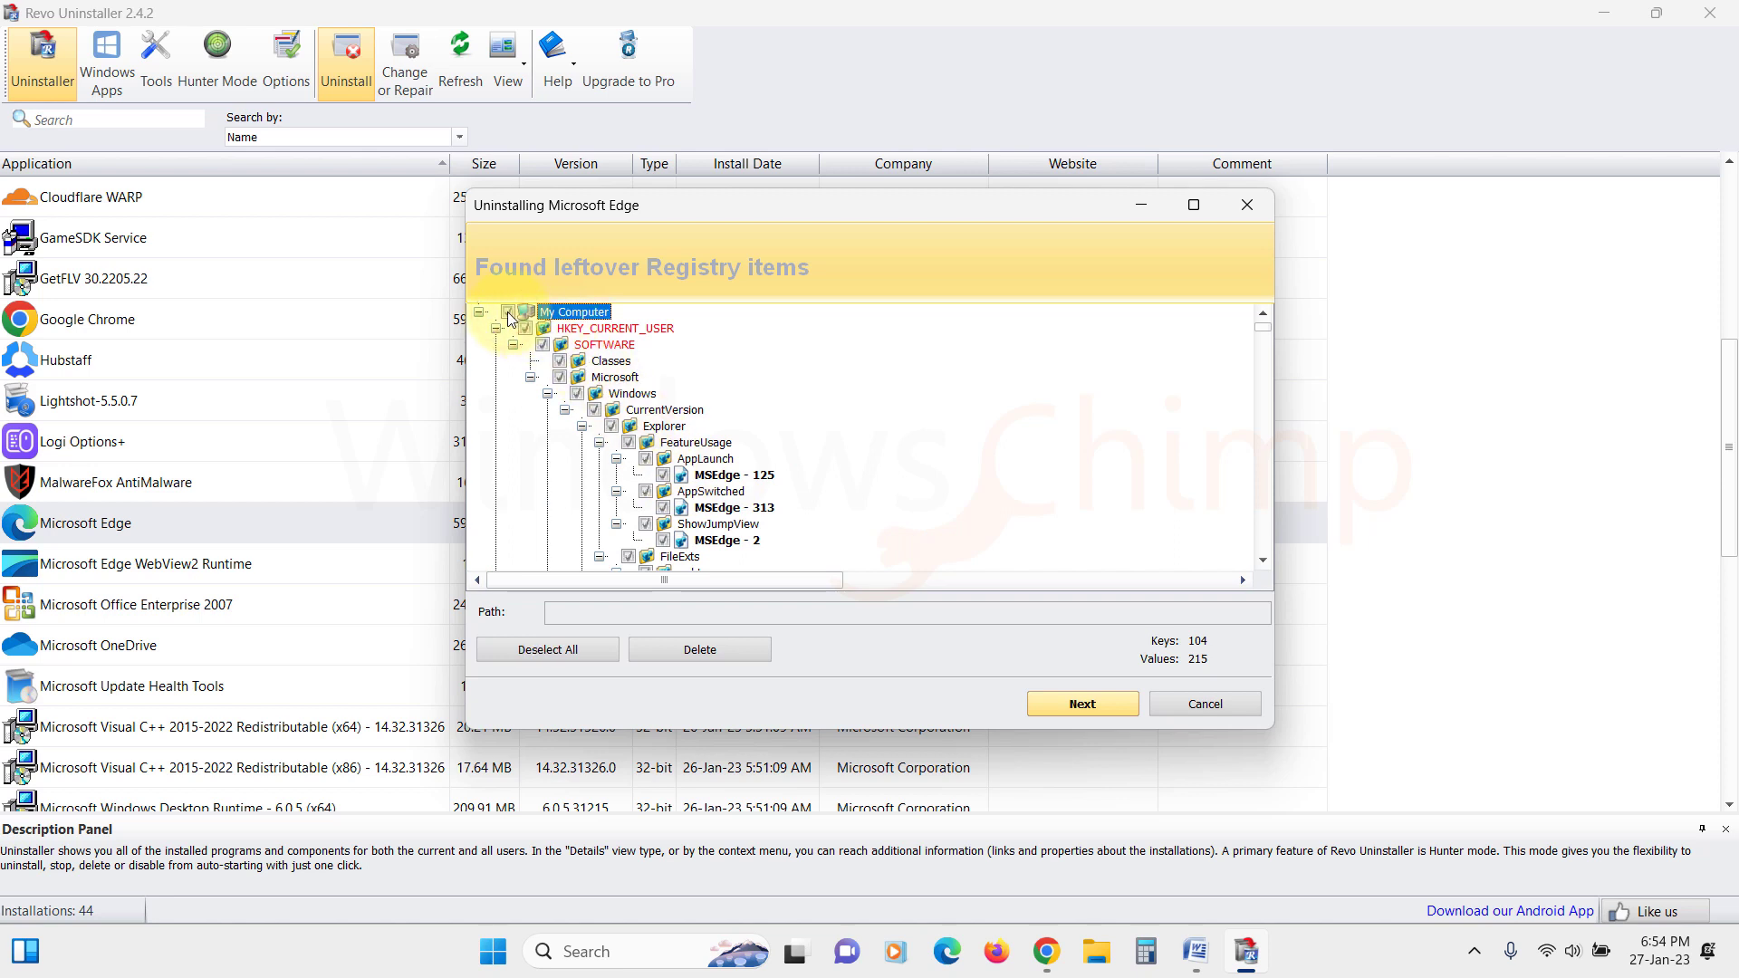
pyautogui.click(718, 654)
pyautogui.click(917, 524)
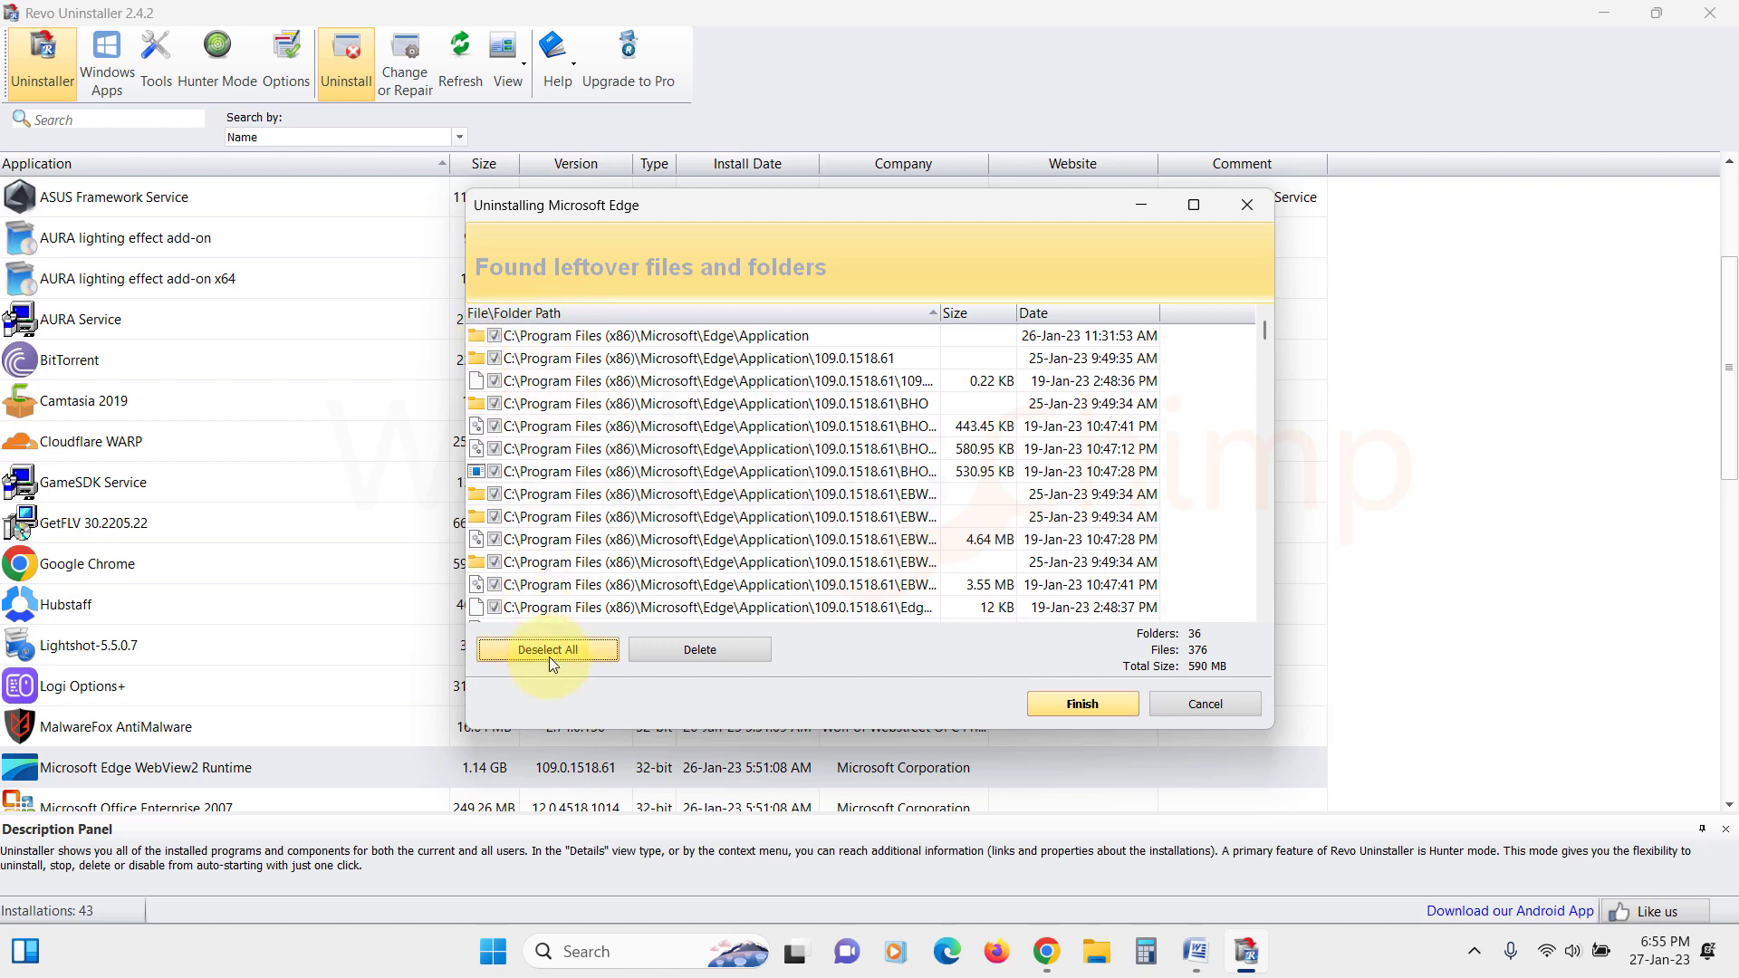
# Delete Edge's leftover files and folders, accept the restart notice, and close Revo Uninstaller
pyautogui.click(709, 652)
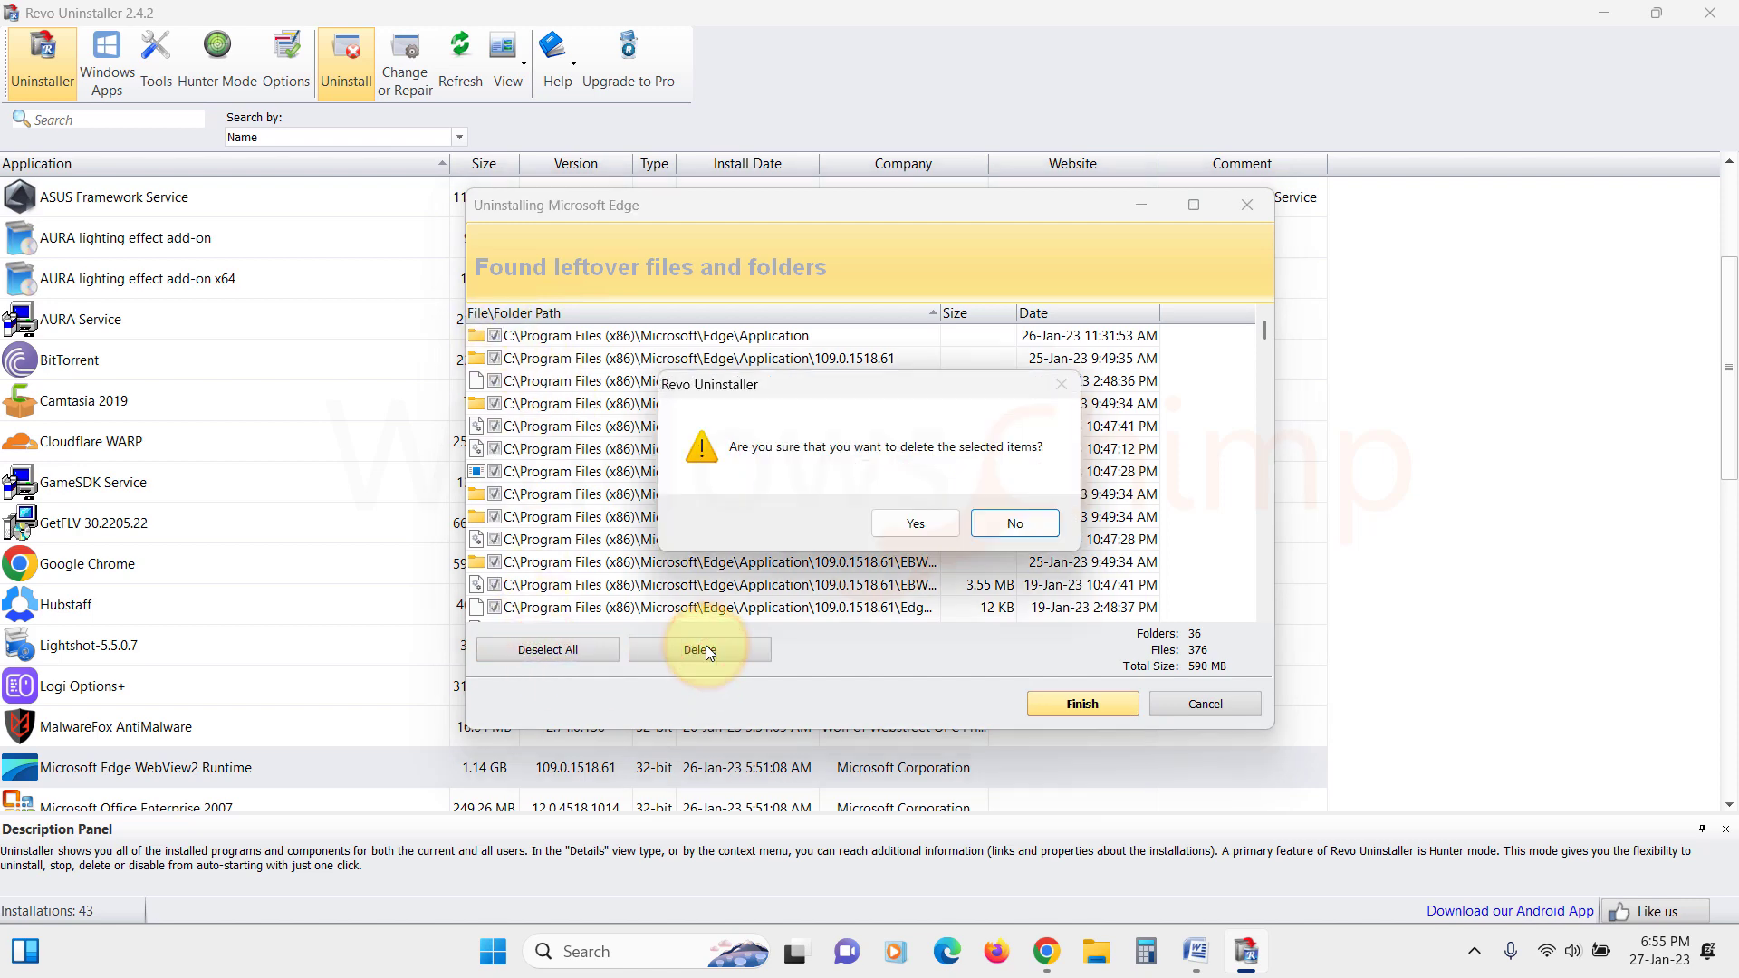
pyautogui.click(915, 524)
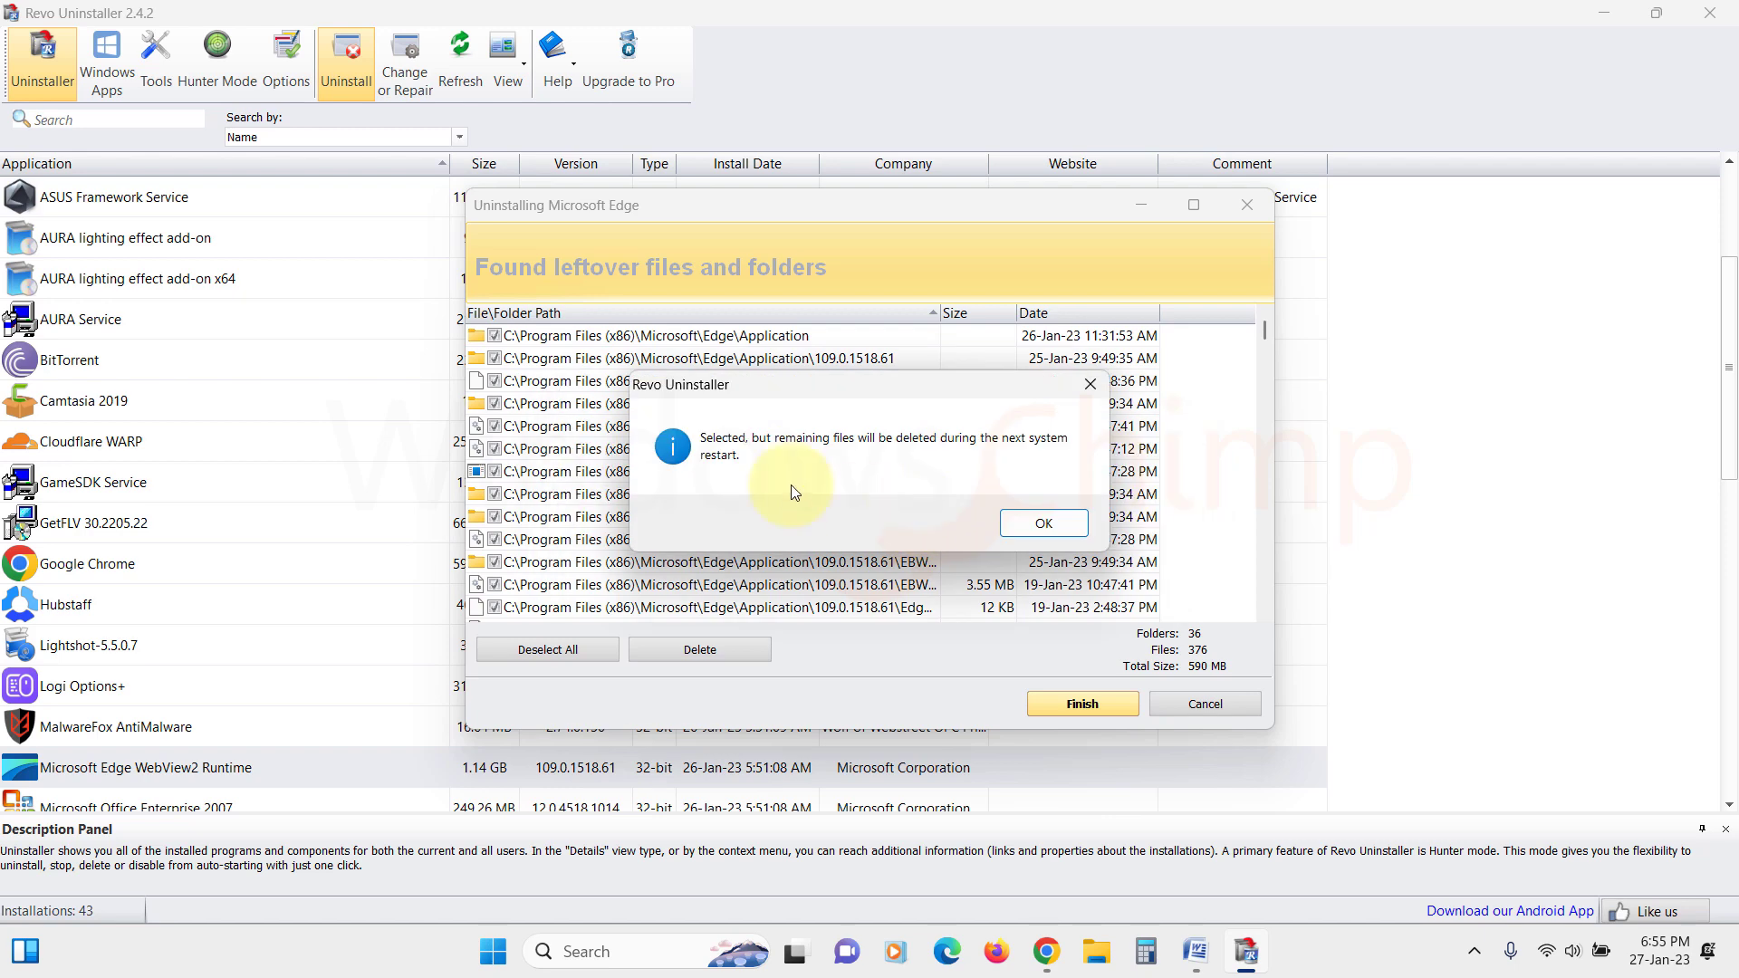
pyautogui.click(1042, 524)
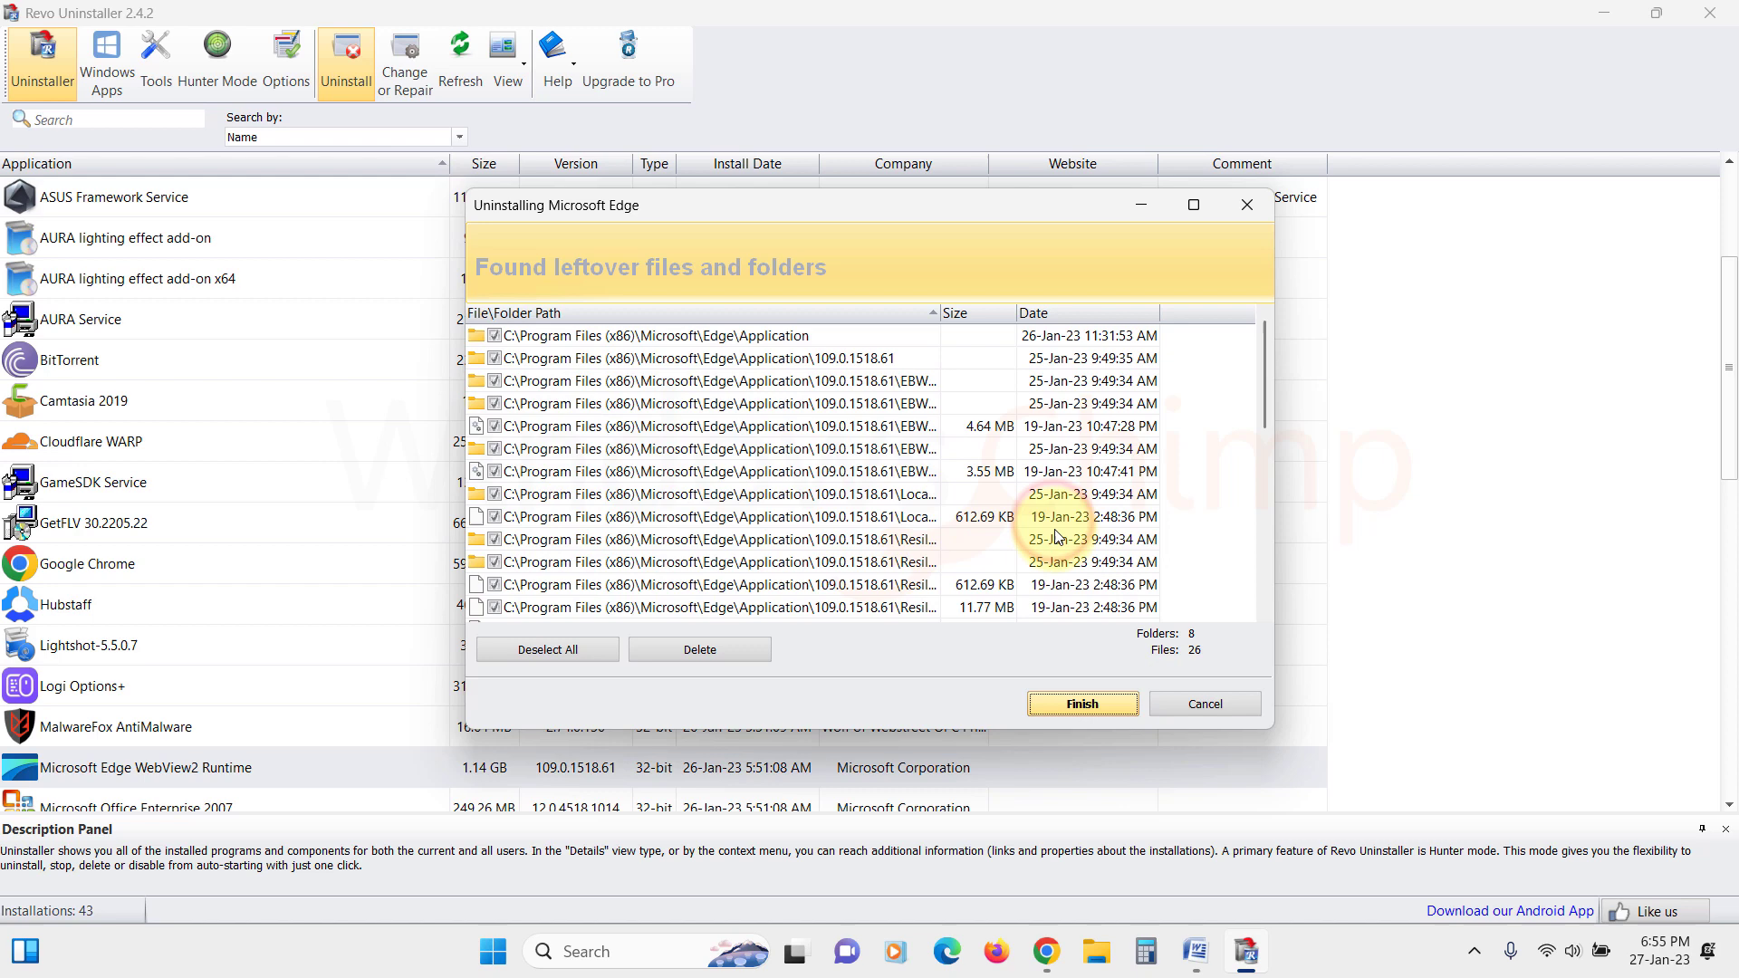
pyautogui.click(1083, 703)
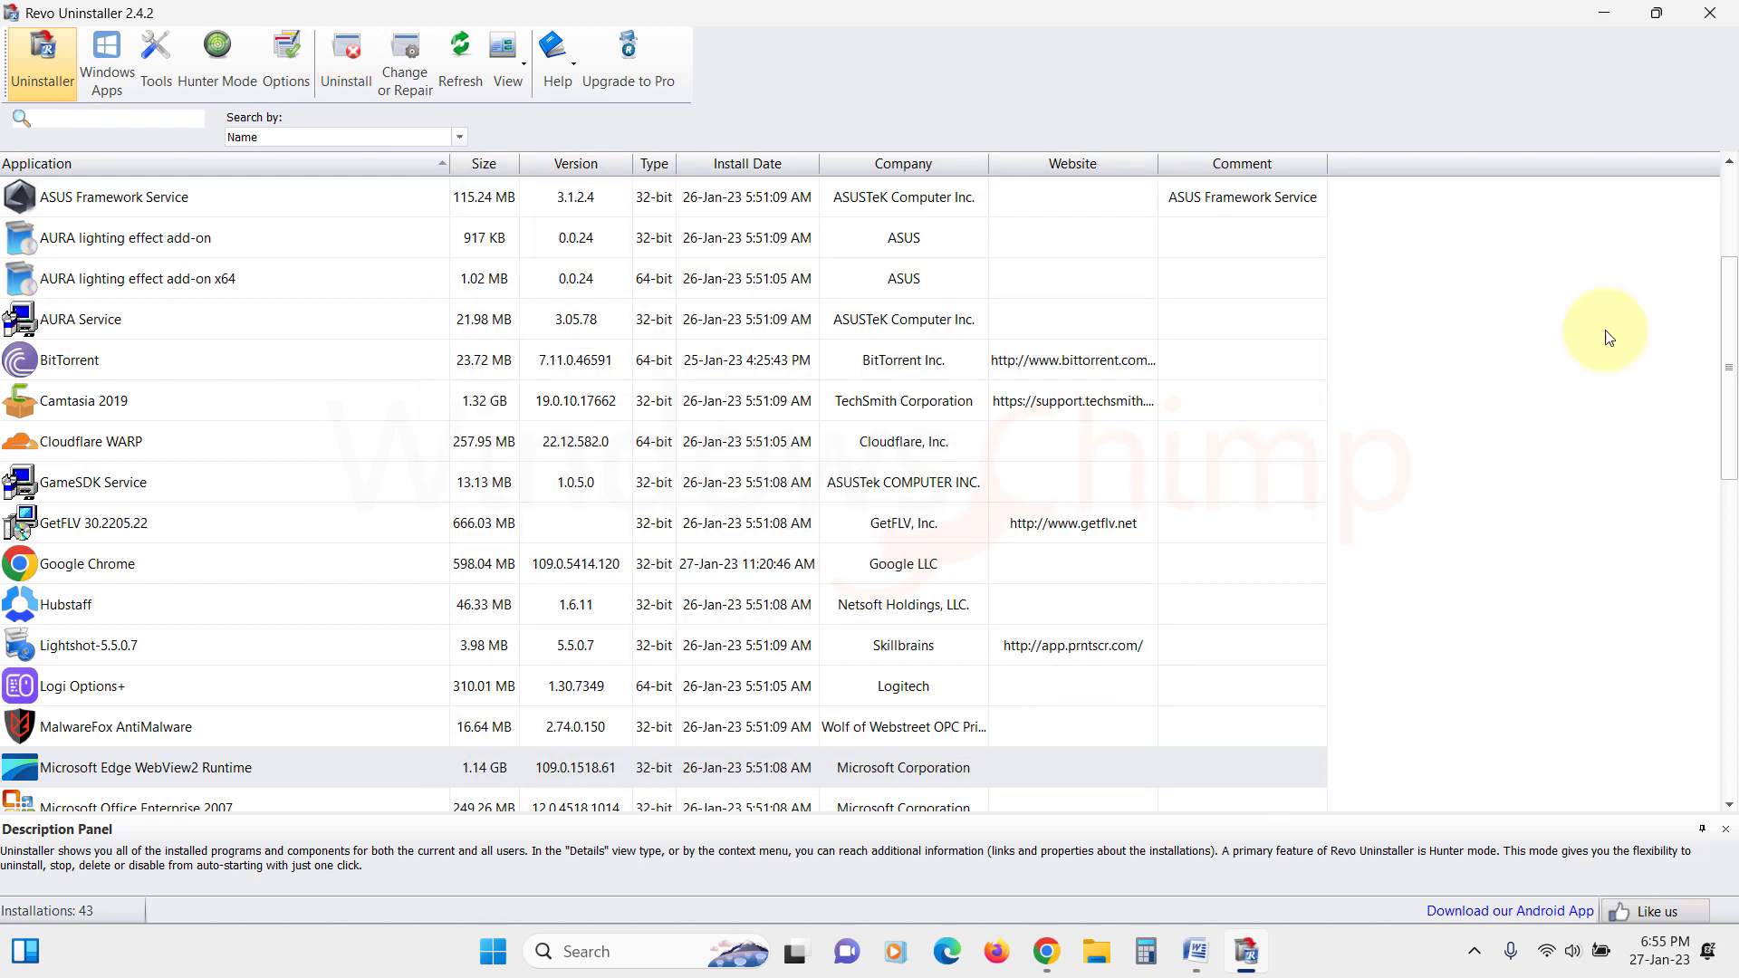
pyautogui.click(1711, 12)
# Close Chrome and browse File Explorer to C:\Program Files (x86)\Microsoft
pyautogui.click(1711, 18)
pyautogui.press('super')
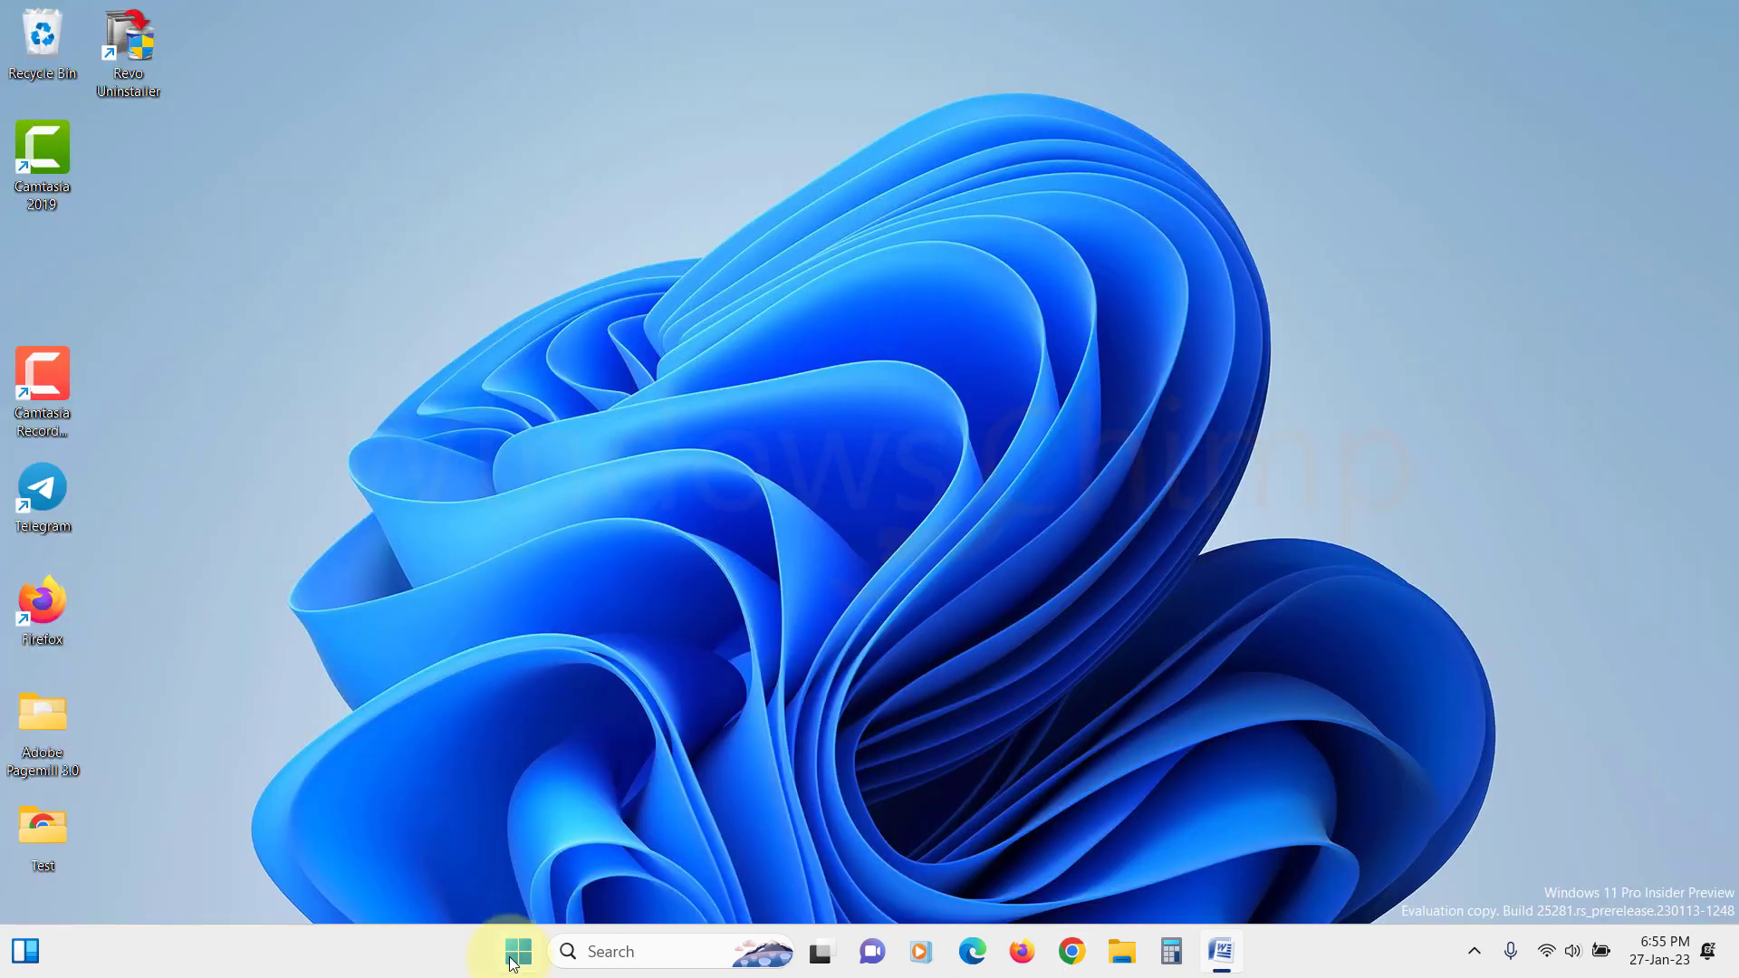
pyautogui.click(1153, 871)
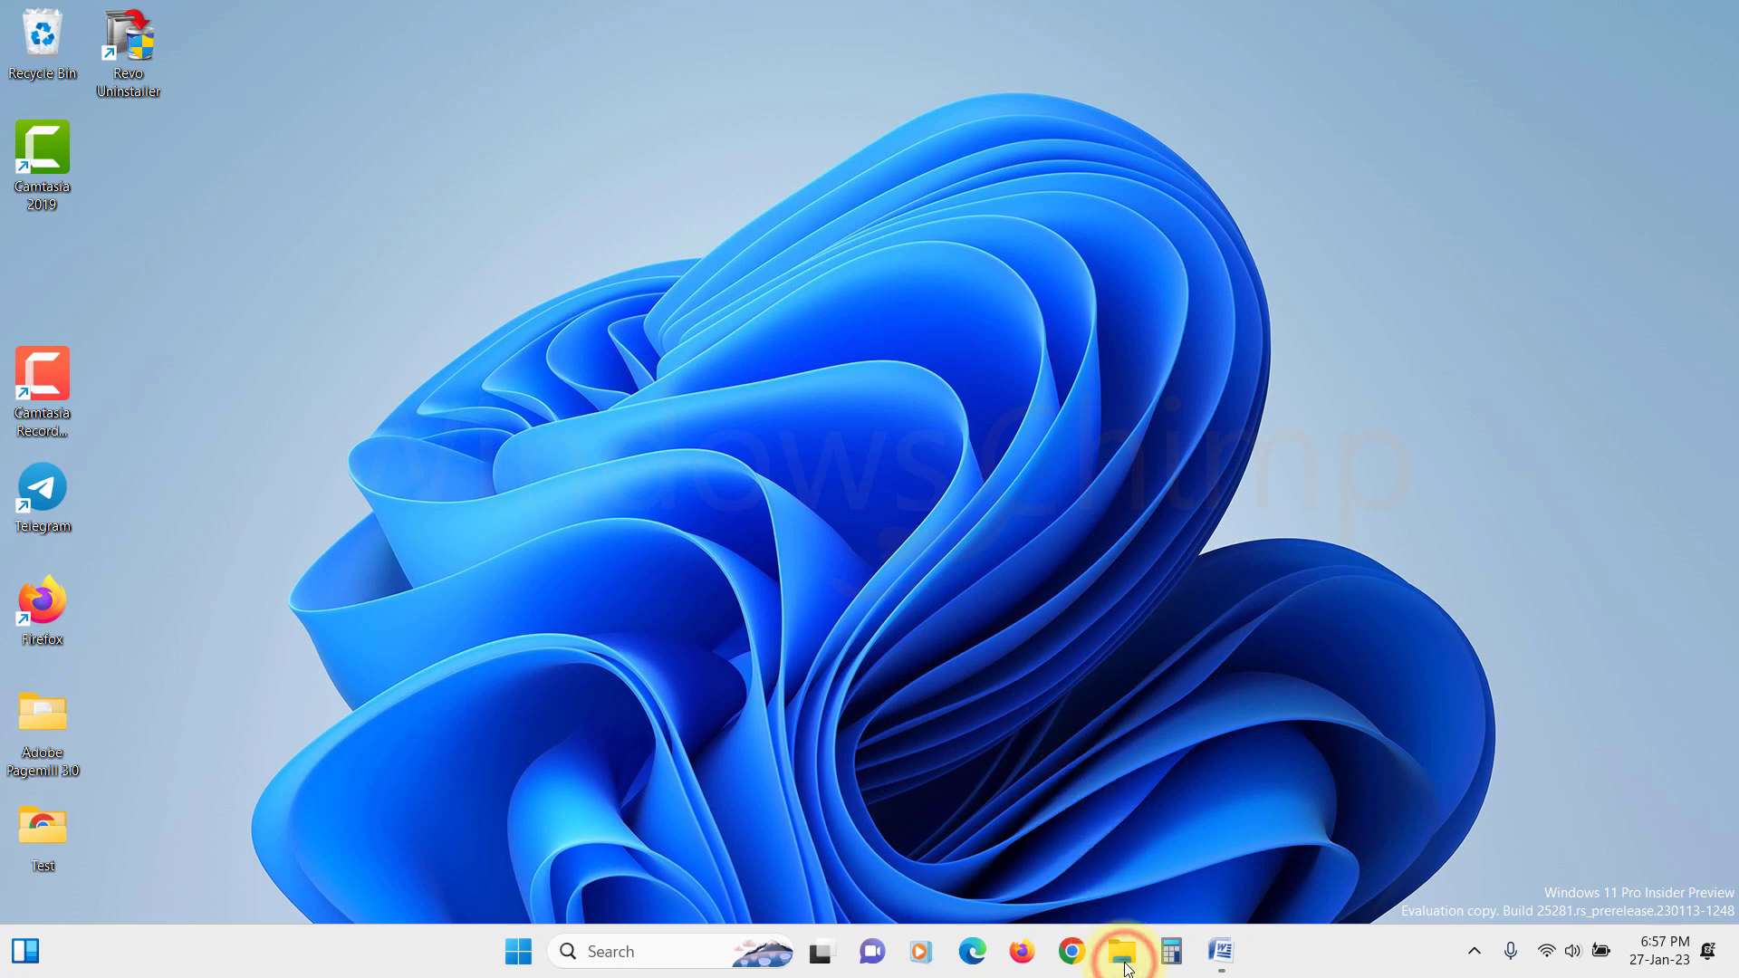
pyautogui.click(1123, 958)
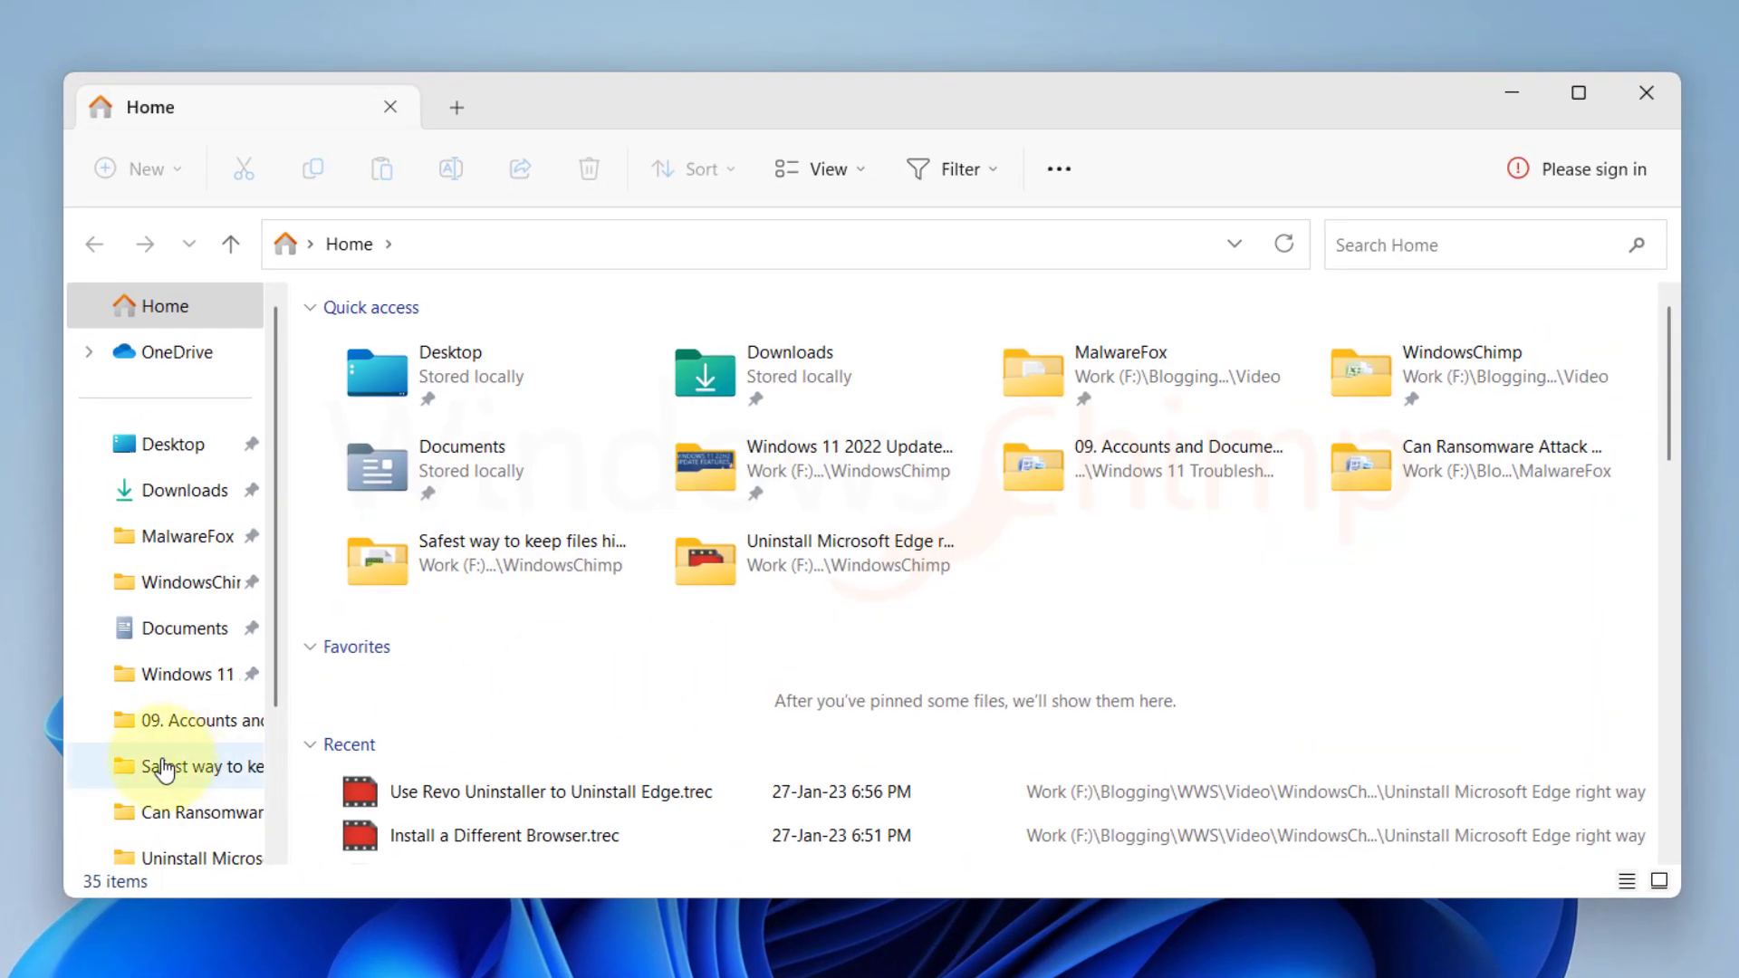
pyautogui.scroll(-2, 159, 766)
pyautogui.click(161, 770)
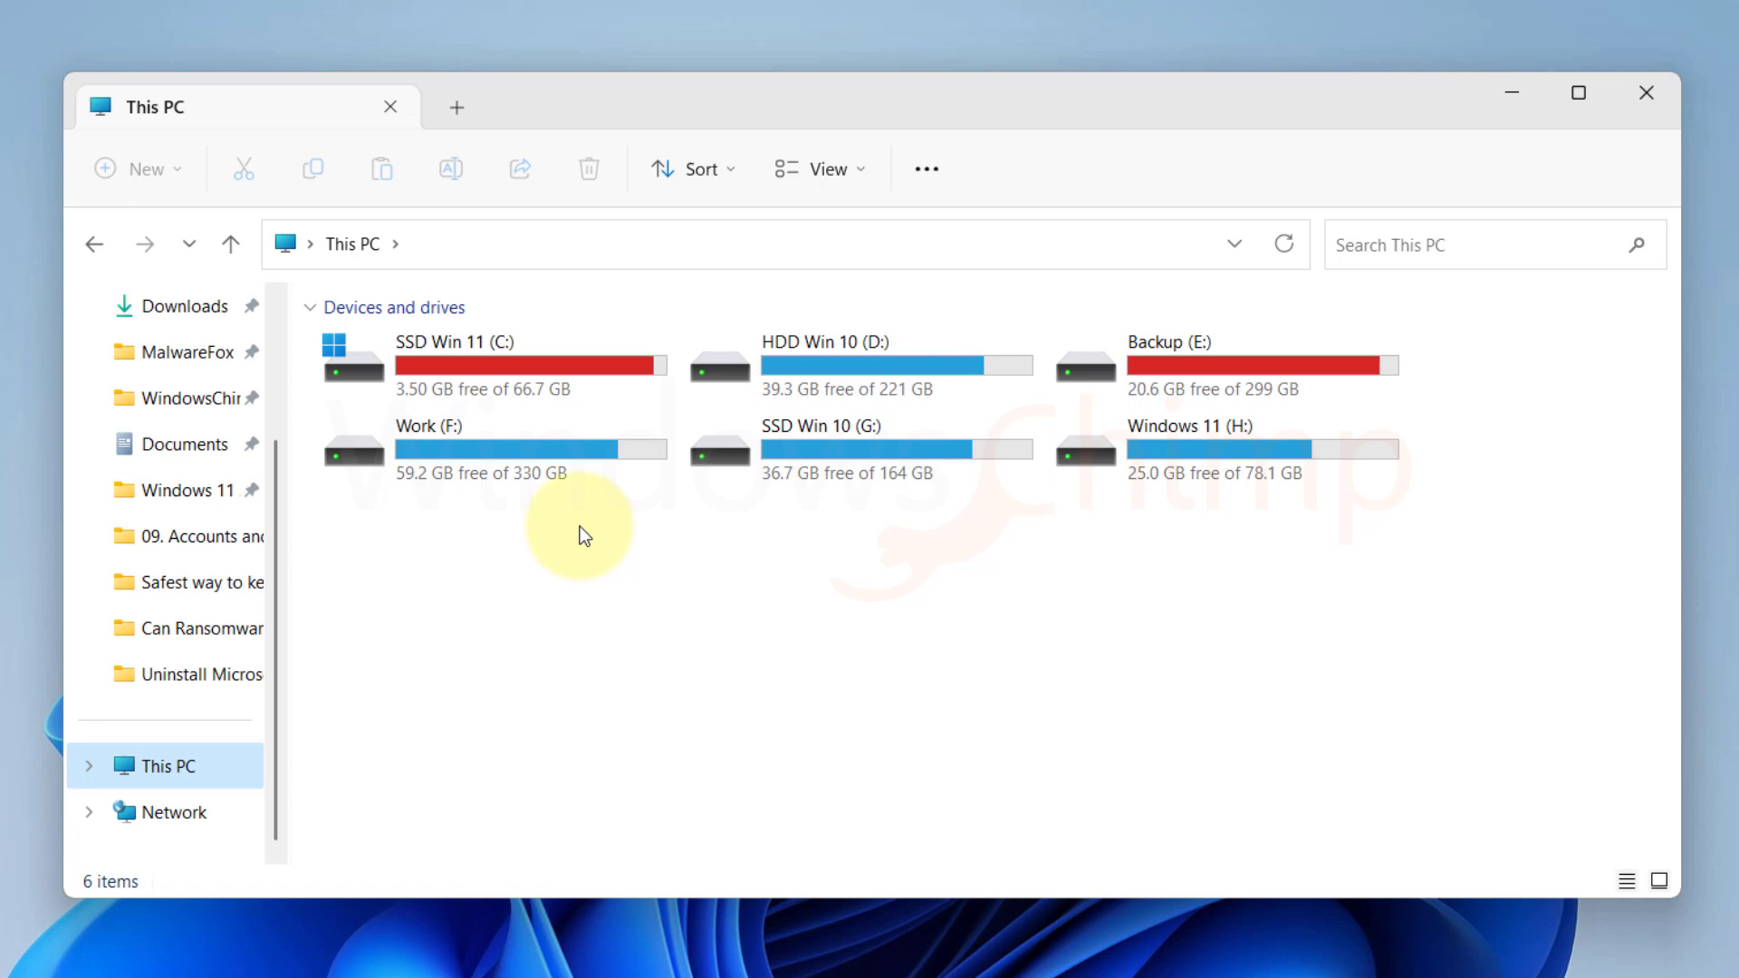
pyautogui.doubleClick(534, 364)
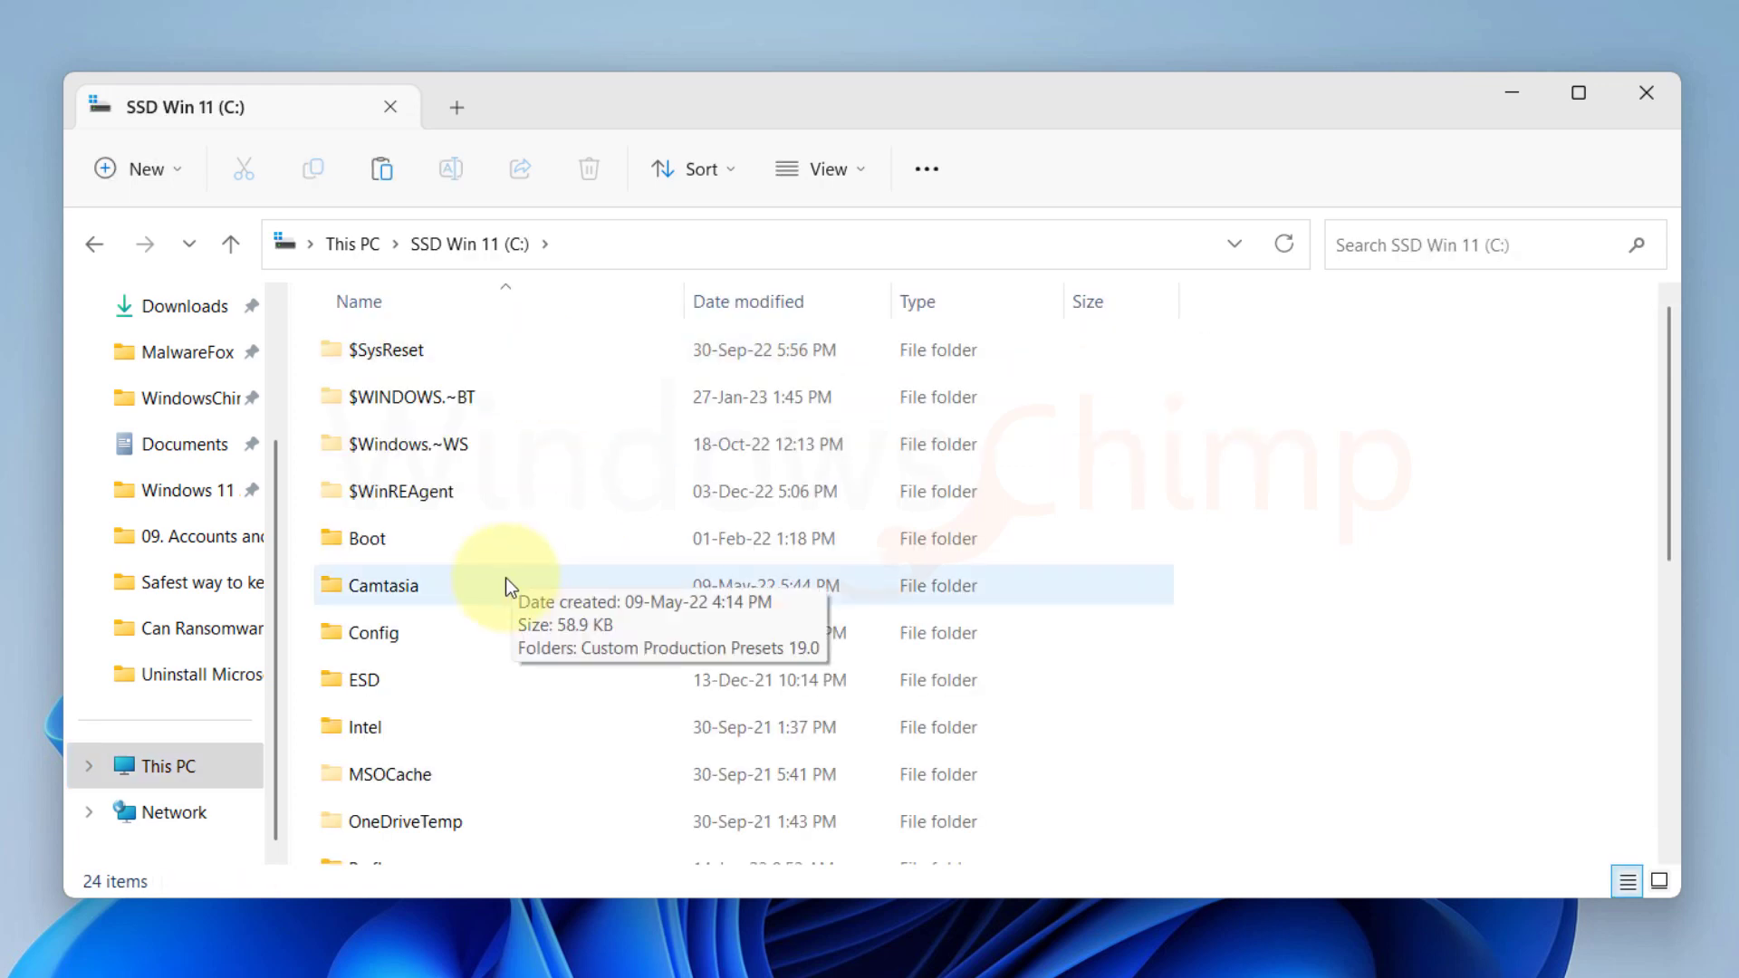
pyautogui.scroll(-2, 474, 679)
pyautogui.doubleClick(437, 707)
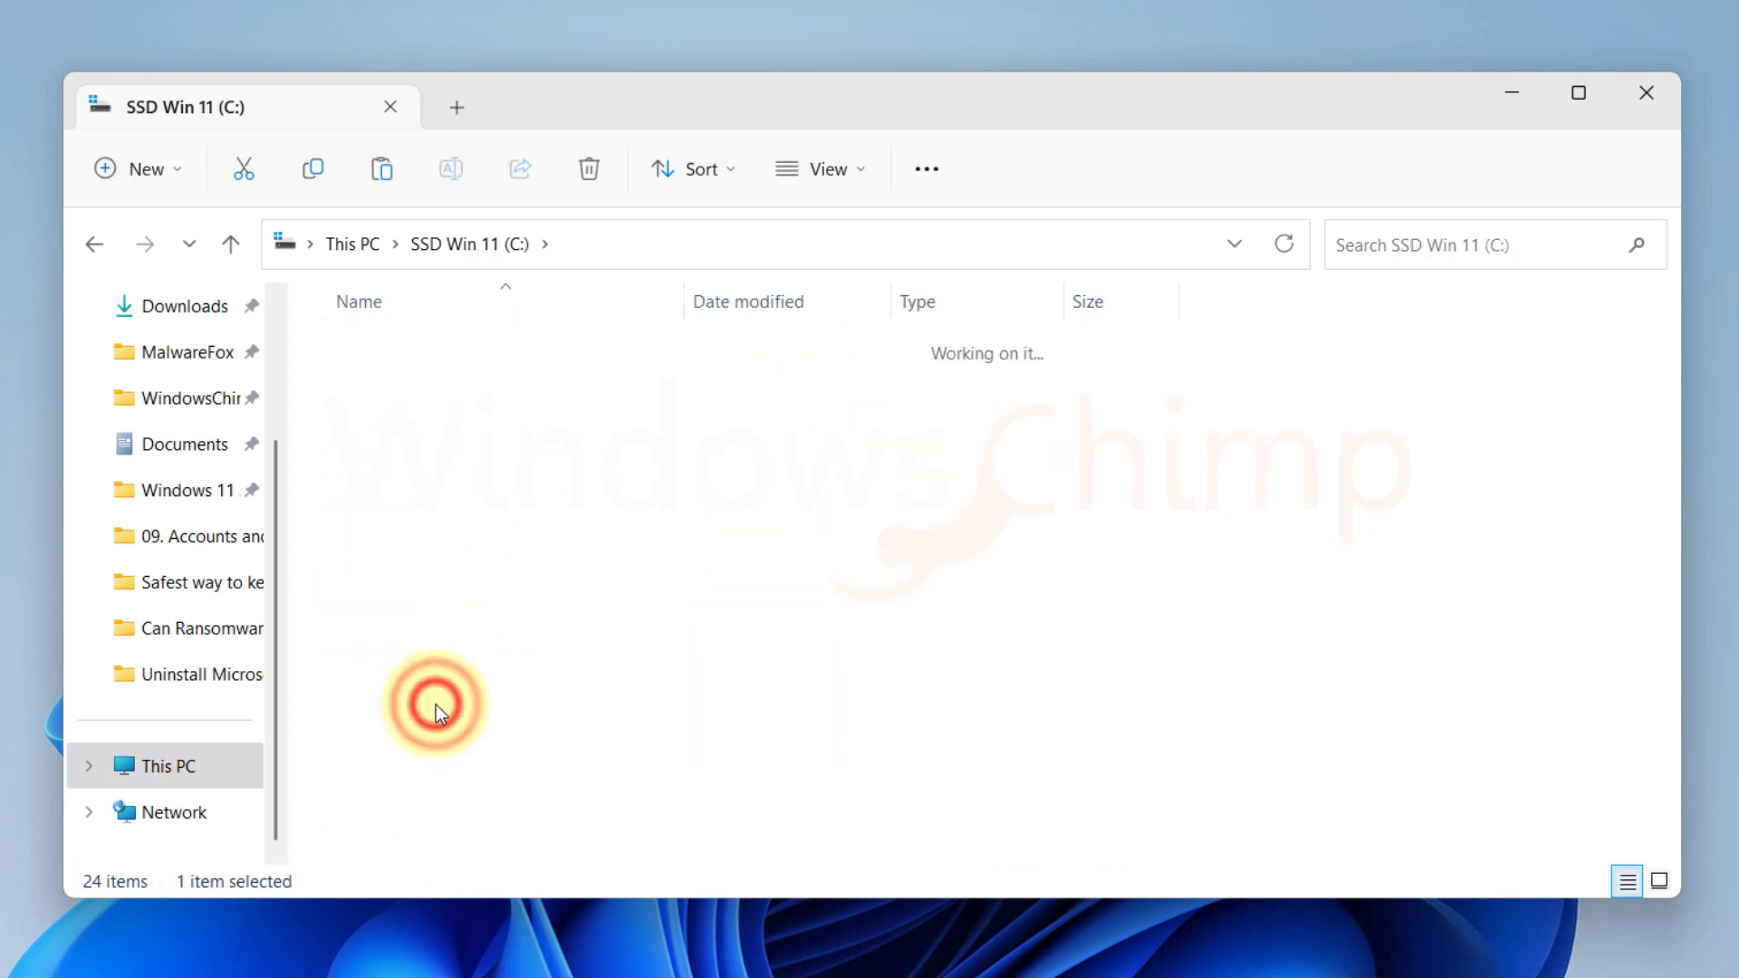
pyautogui.scroll(-2, 490, 661)
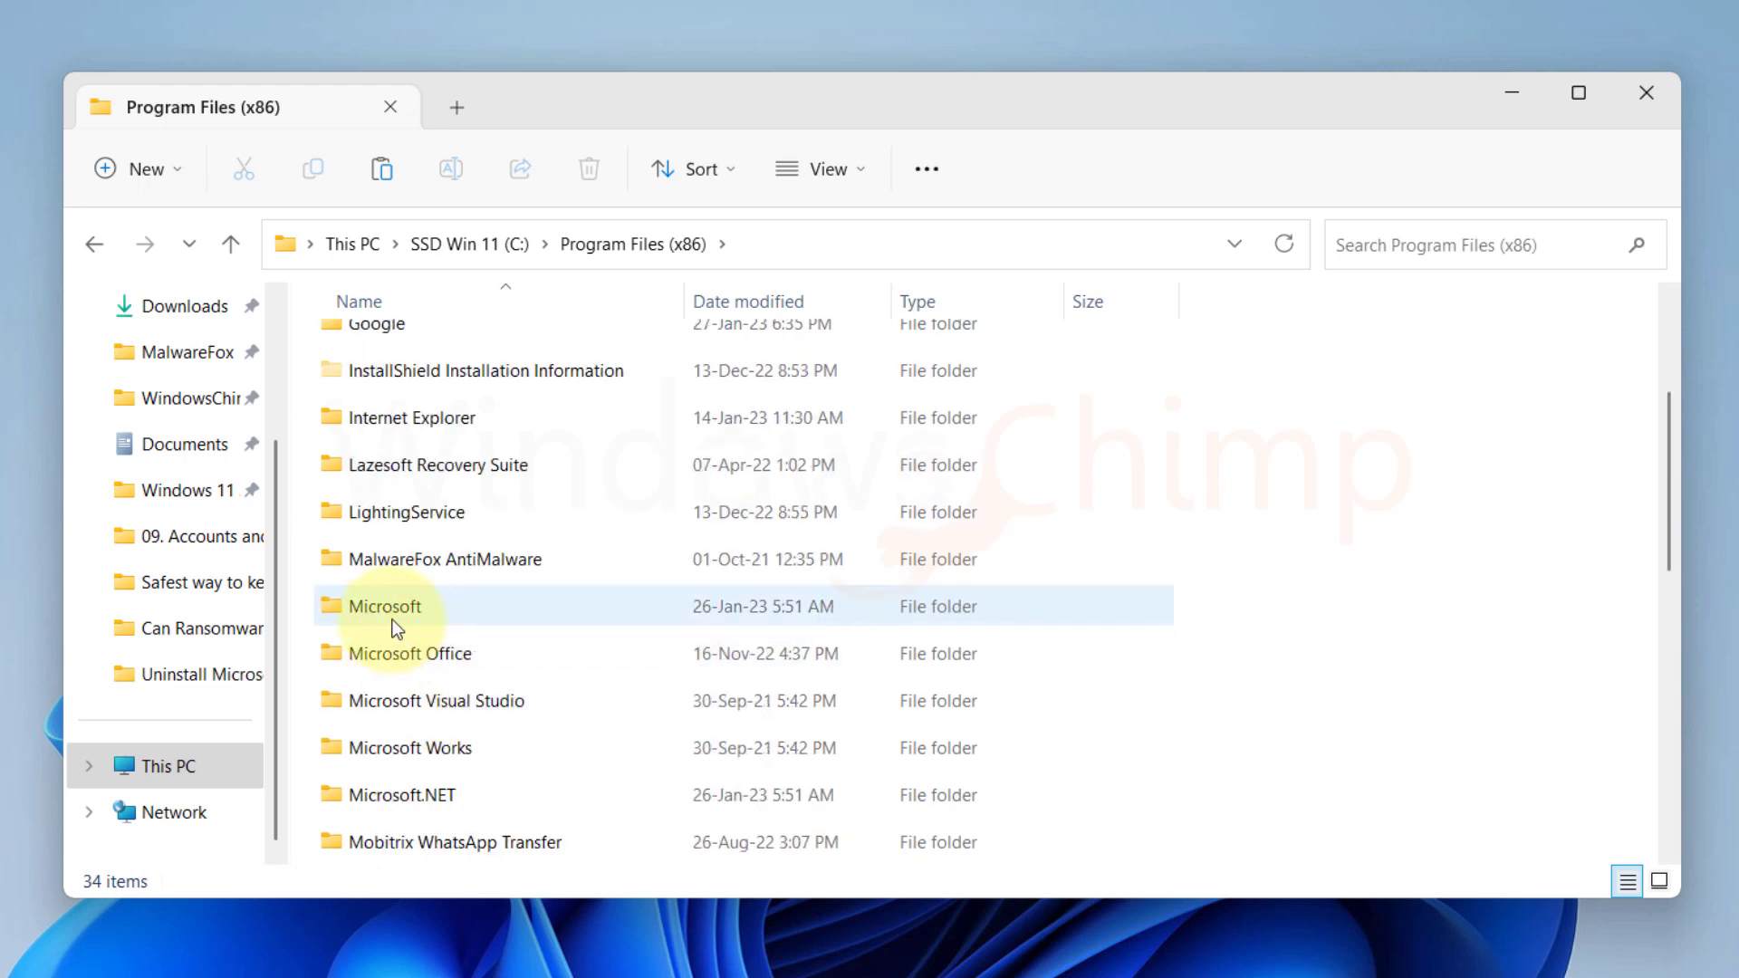
pyautogui.doubleClick(393, 620)
# Delete the Edge-related folders there with admin permission, then bring up the Edge taskbar shortcut's menu
pyautogui.moveTo(391, 620); pyautogui.dragTo(338, 352)
pyautogui.press('Delete')
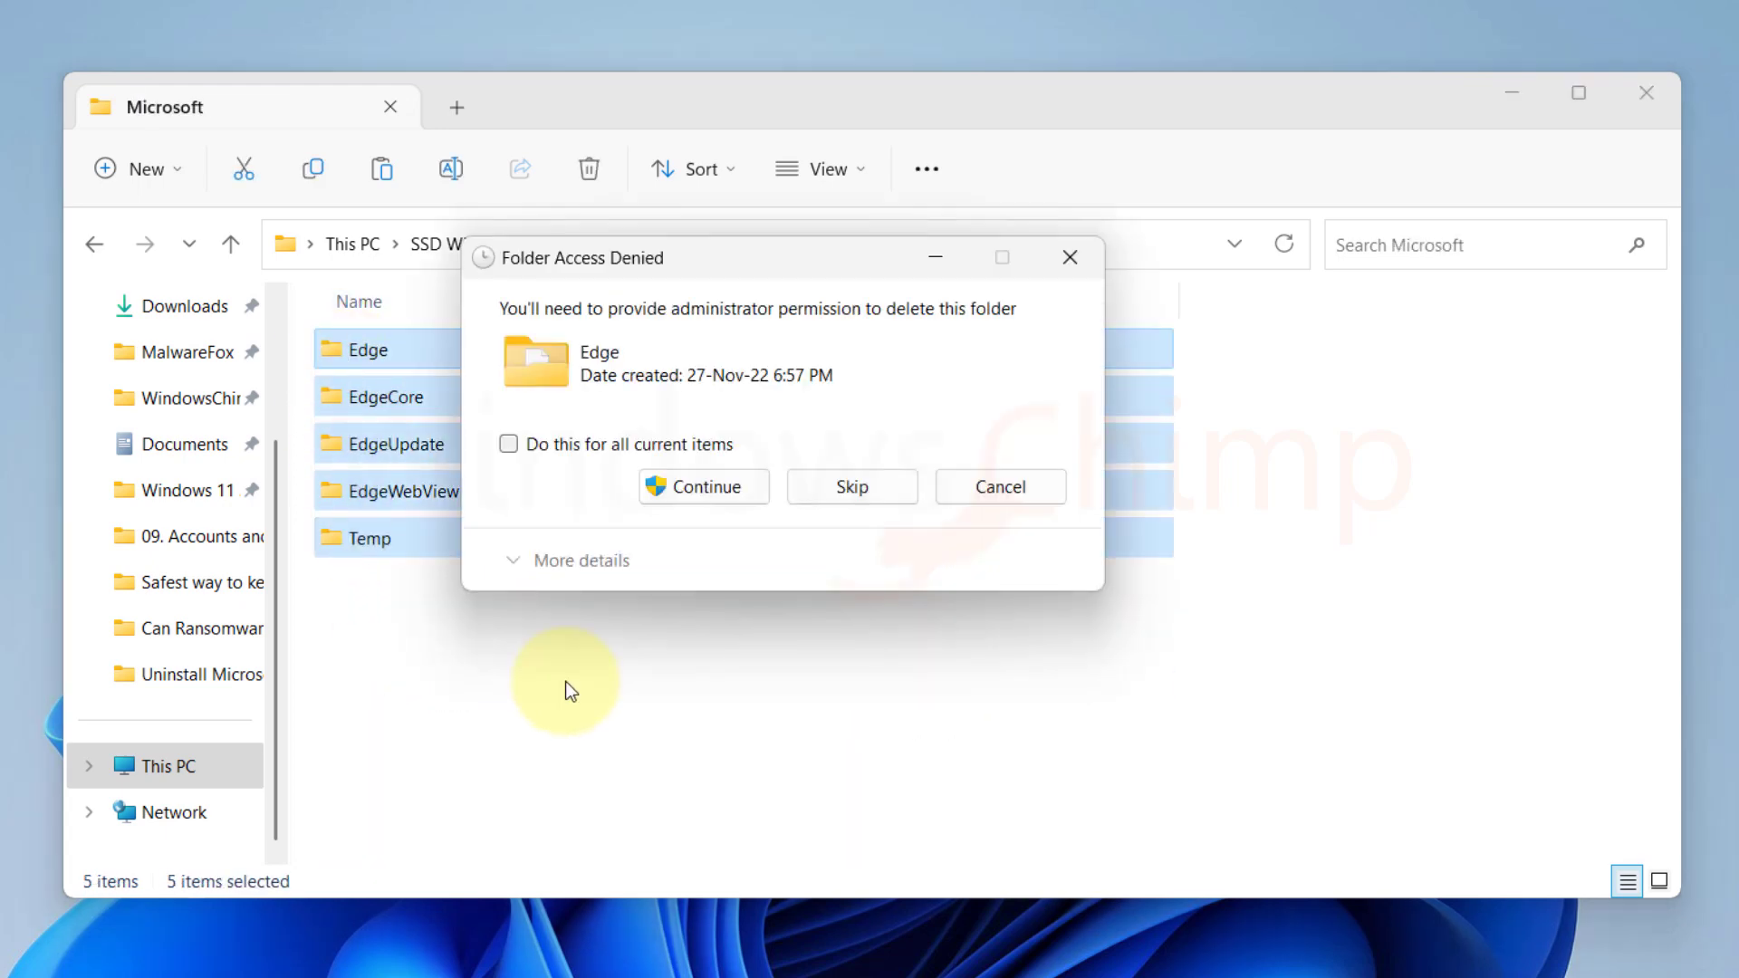
pyautogui.click(711, 488)
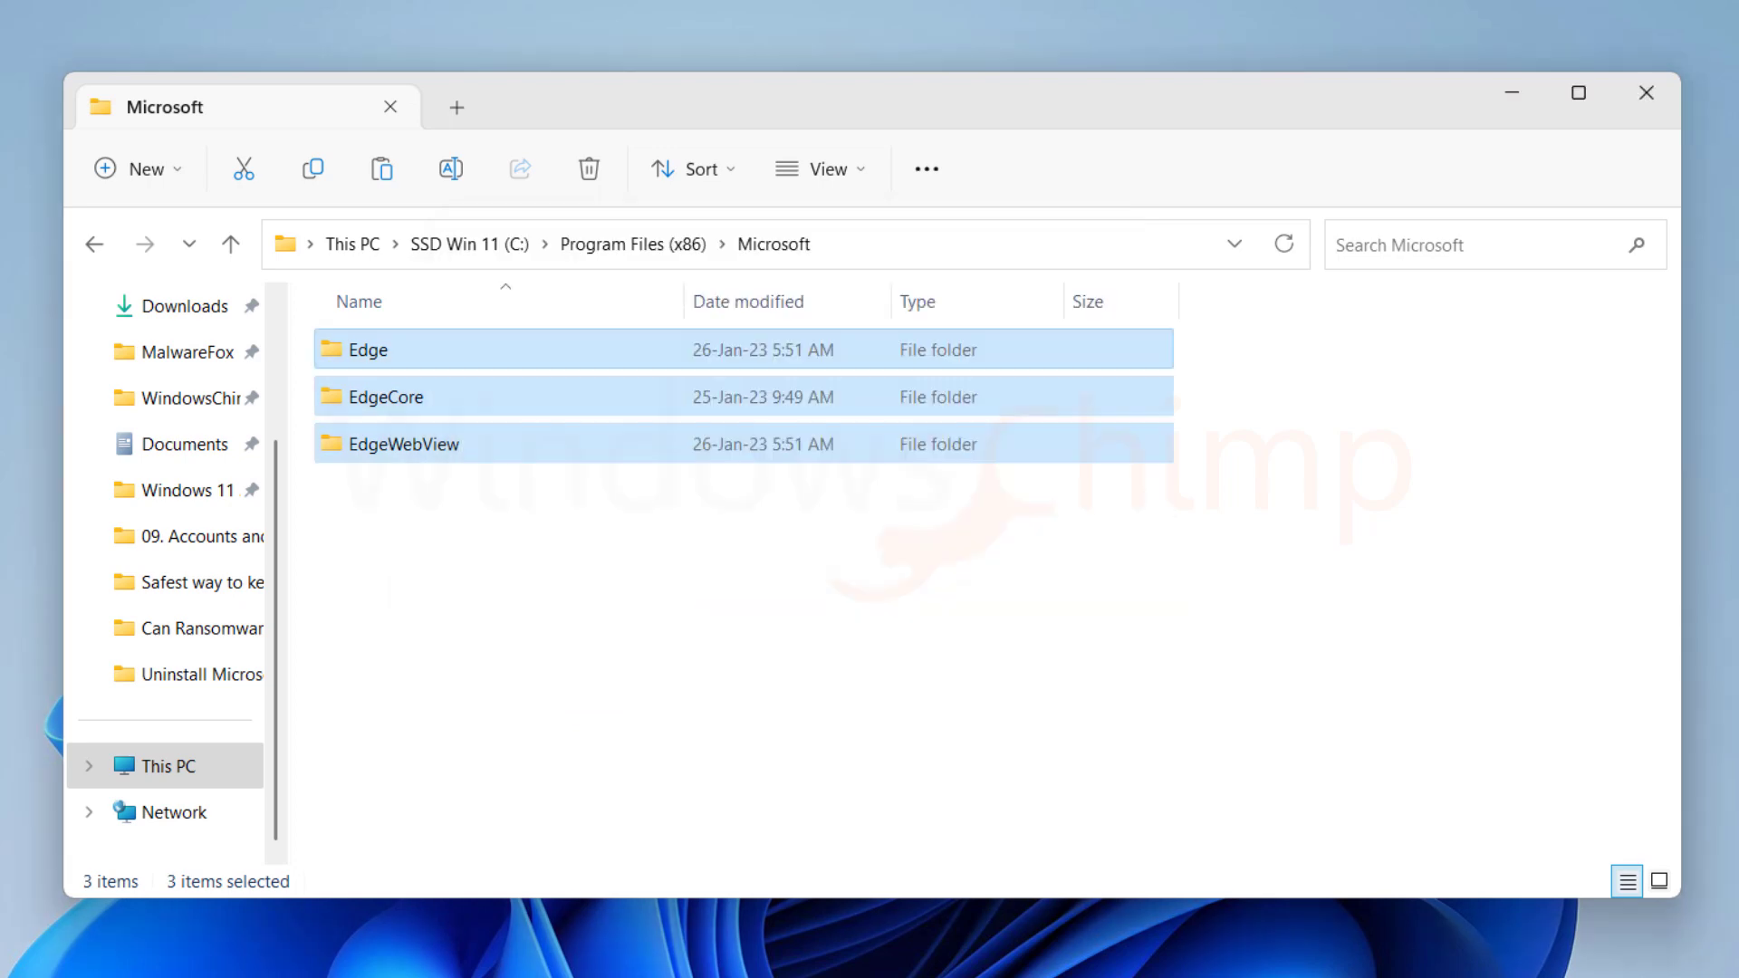
pyautogui.click(1647, 91)
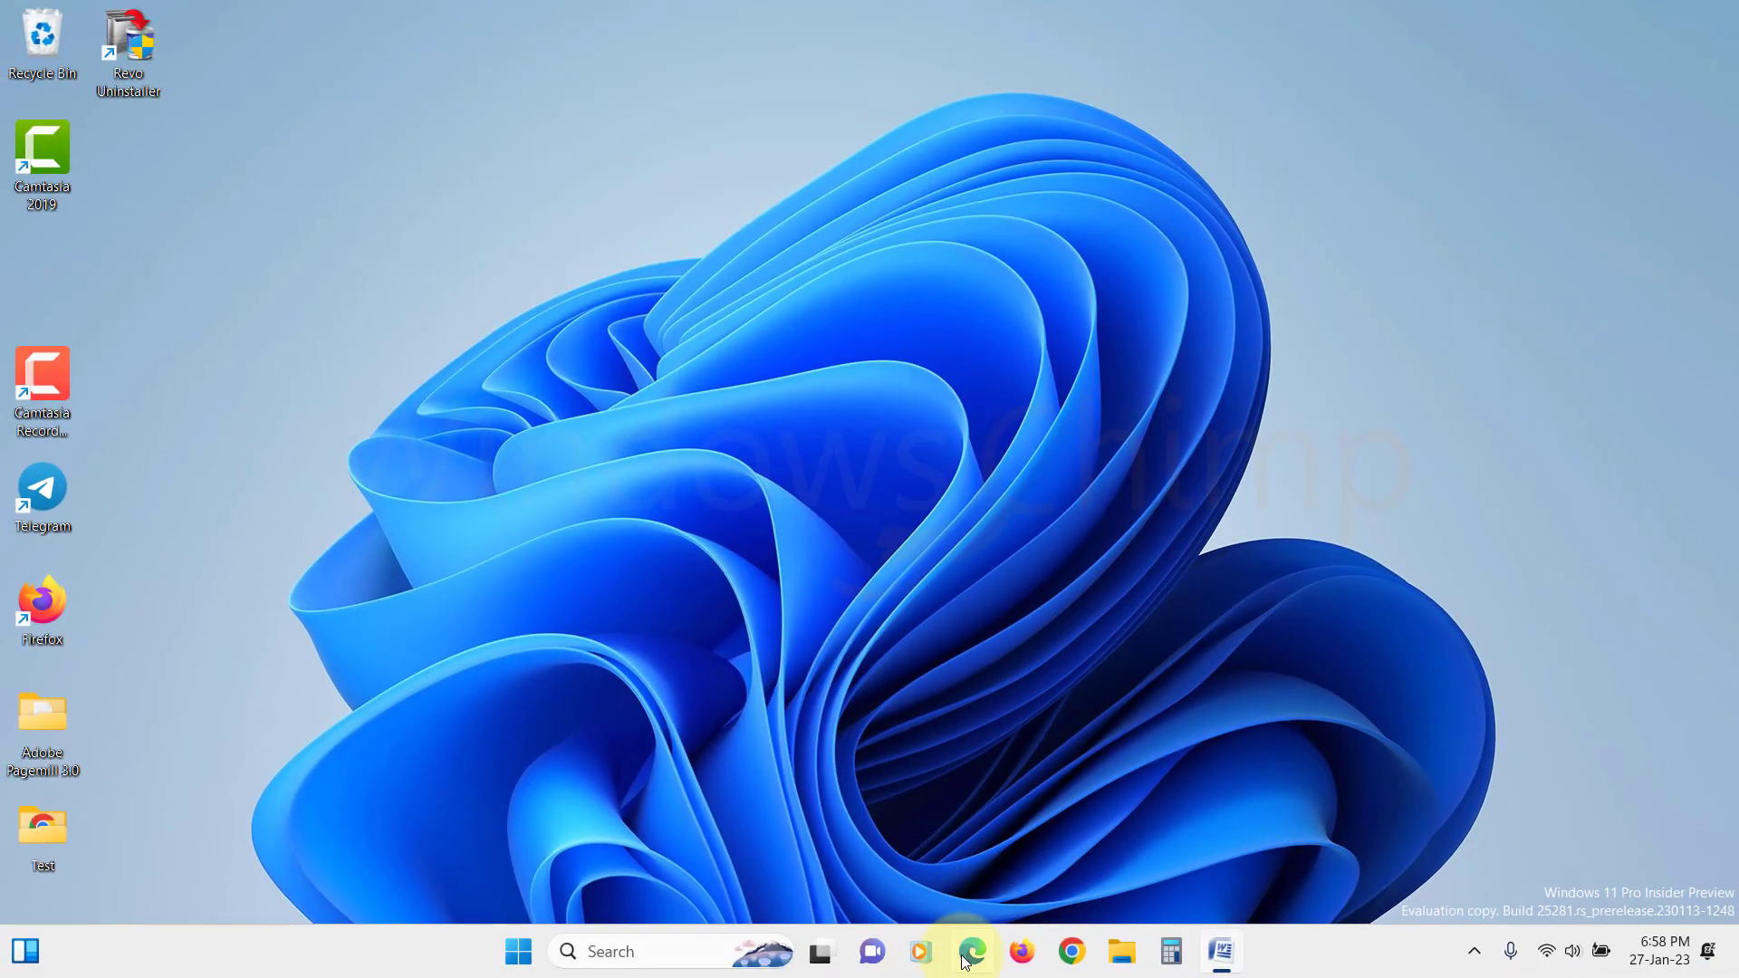
pyautogui.rightClick(968, 962)
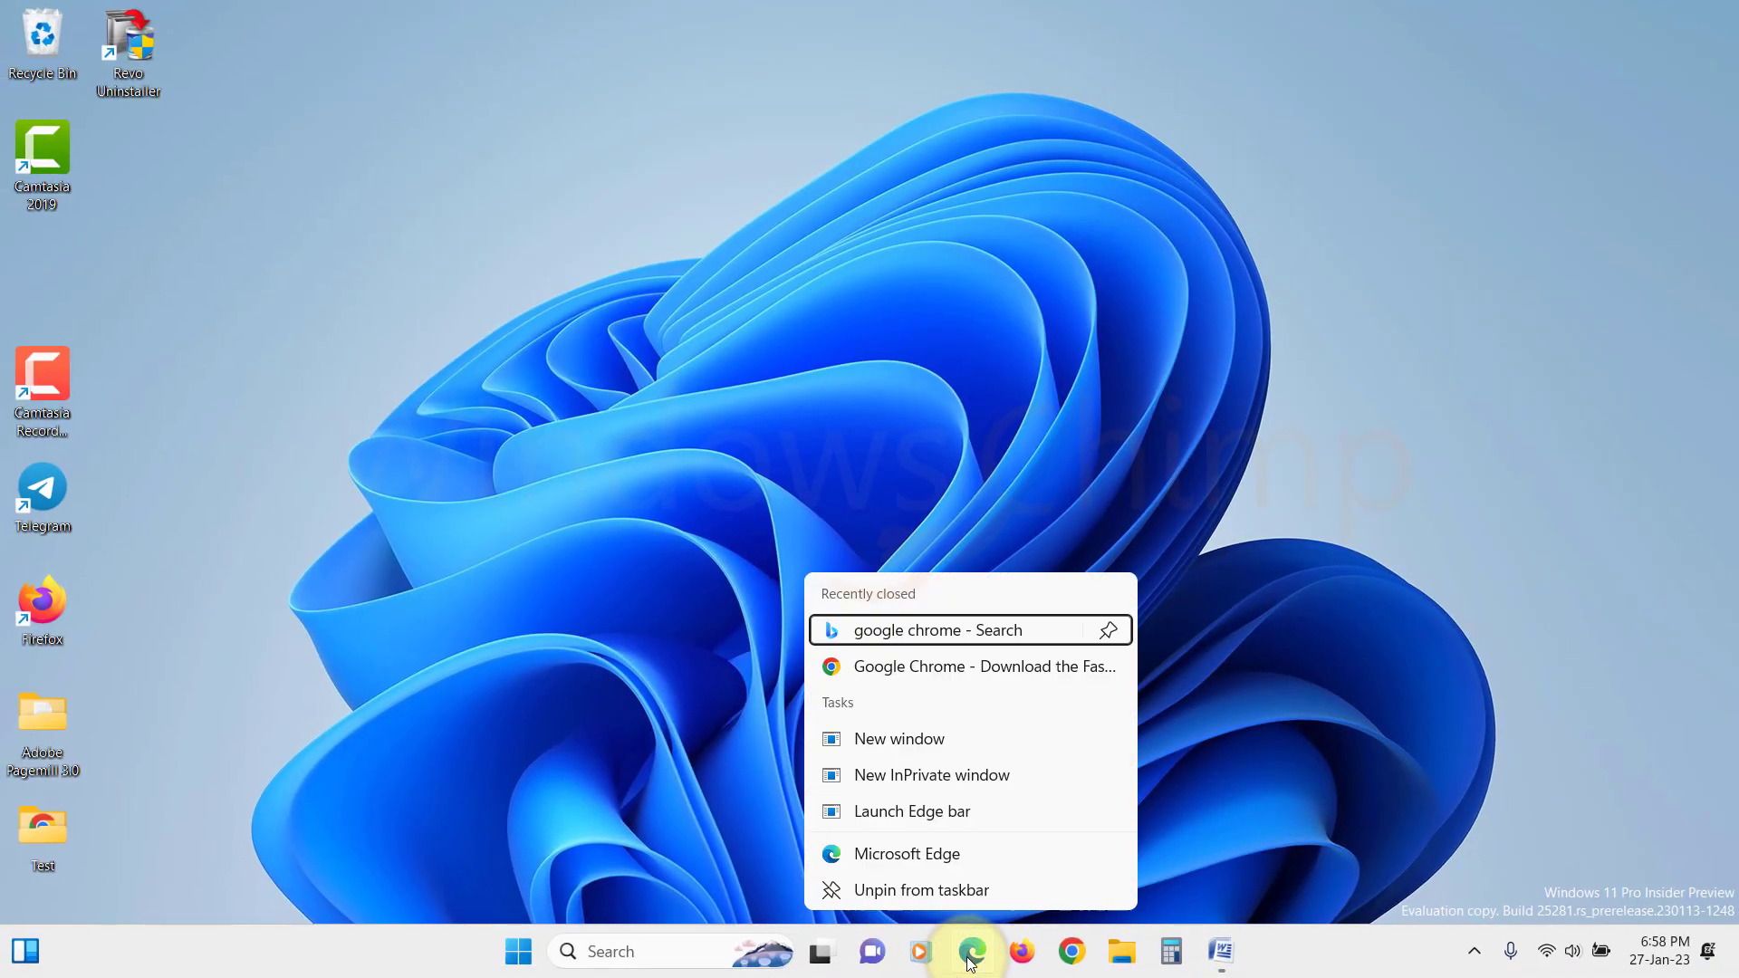
pyautogui.click(958, 890)
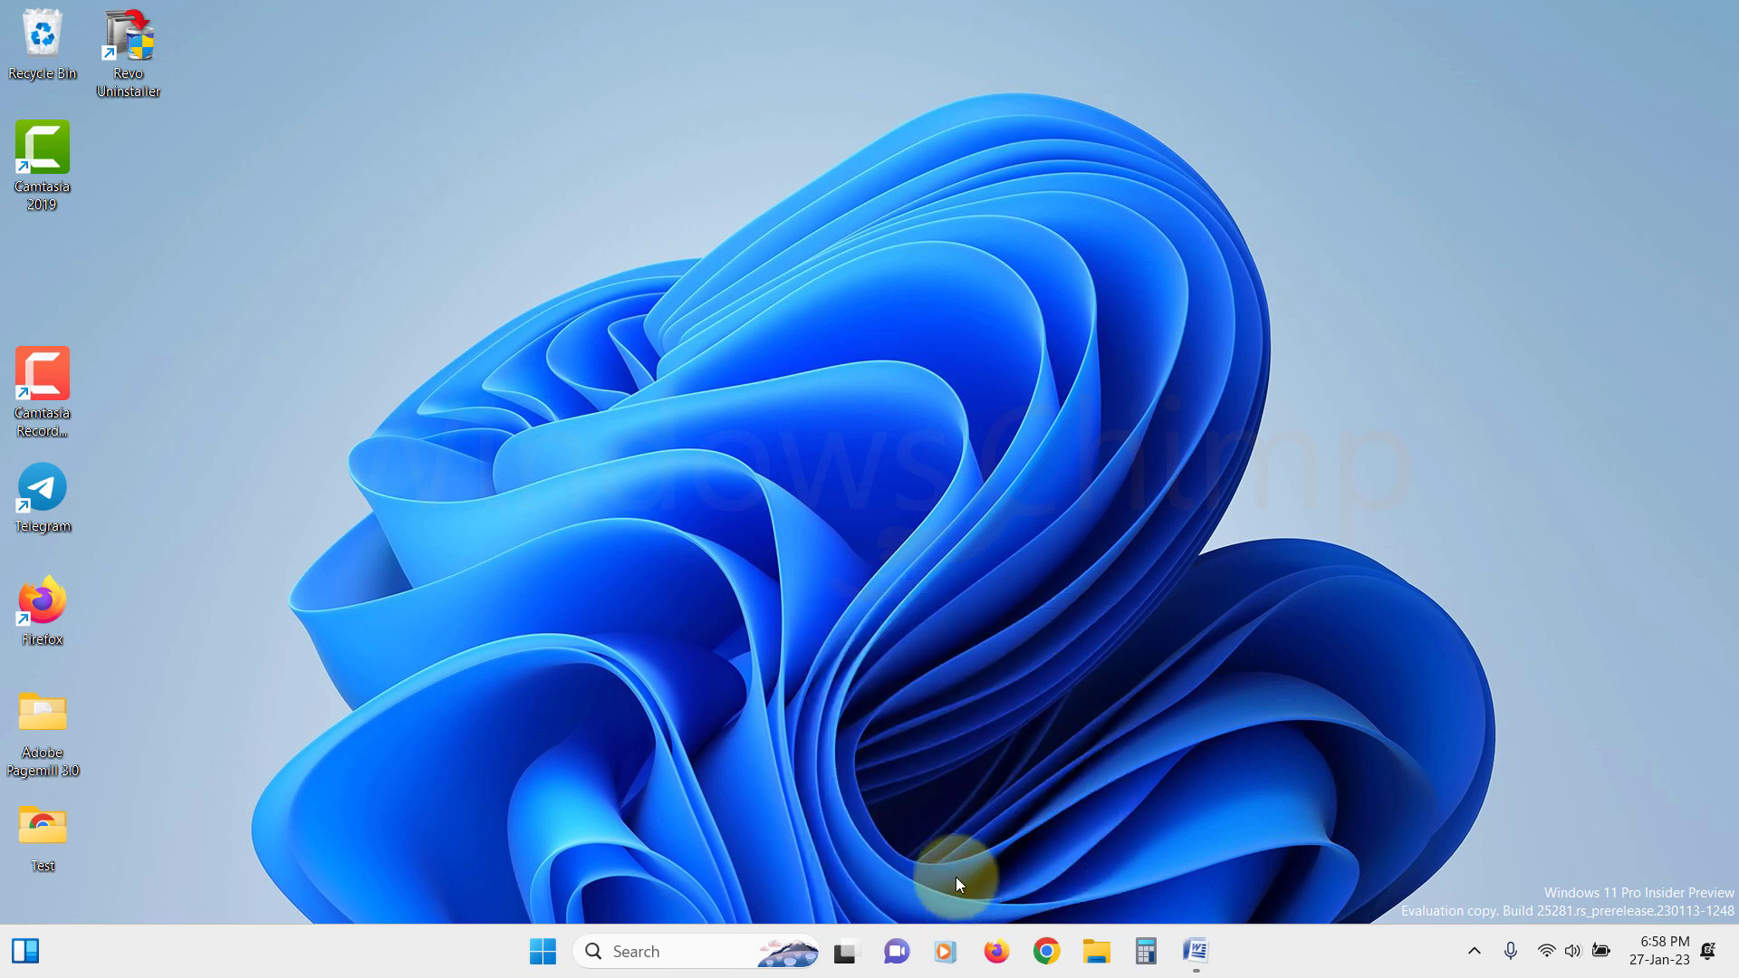
pyautogui.click(911, 727)
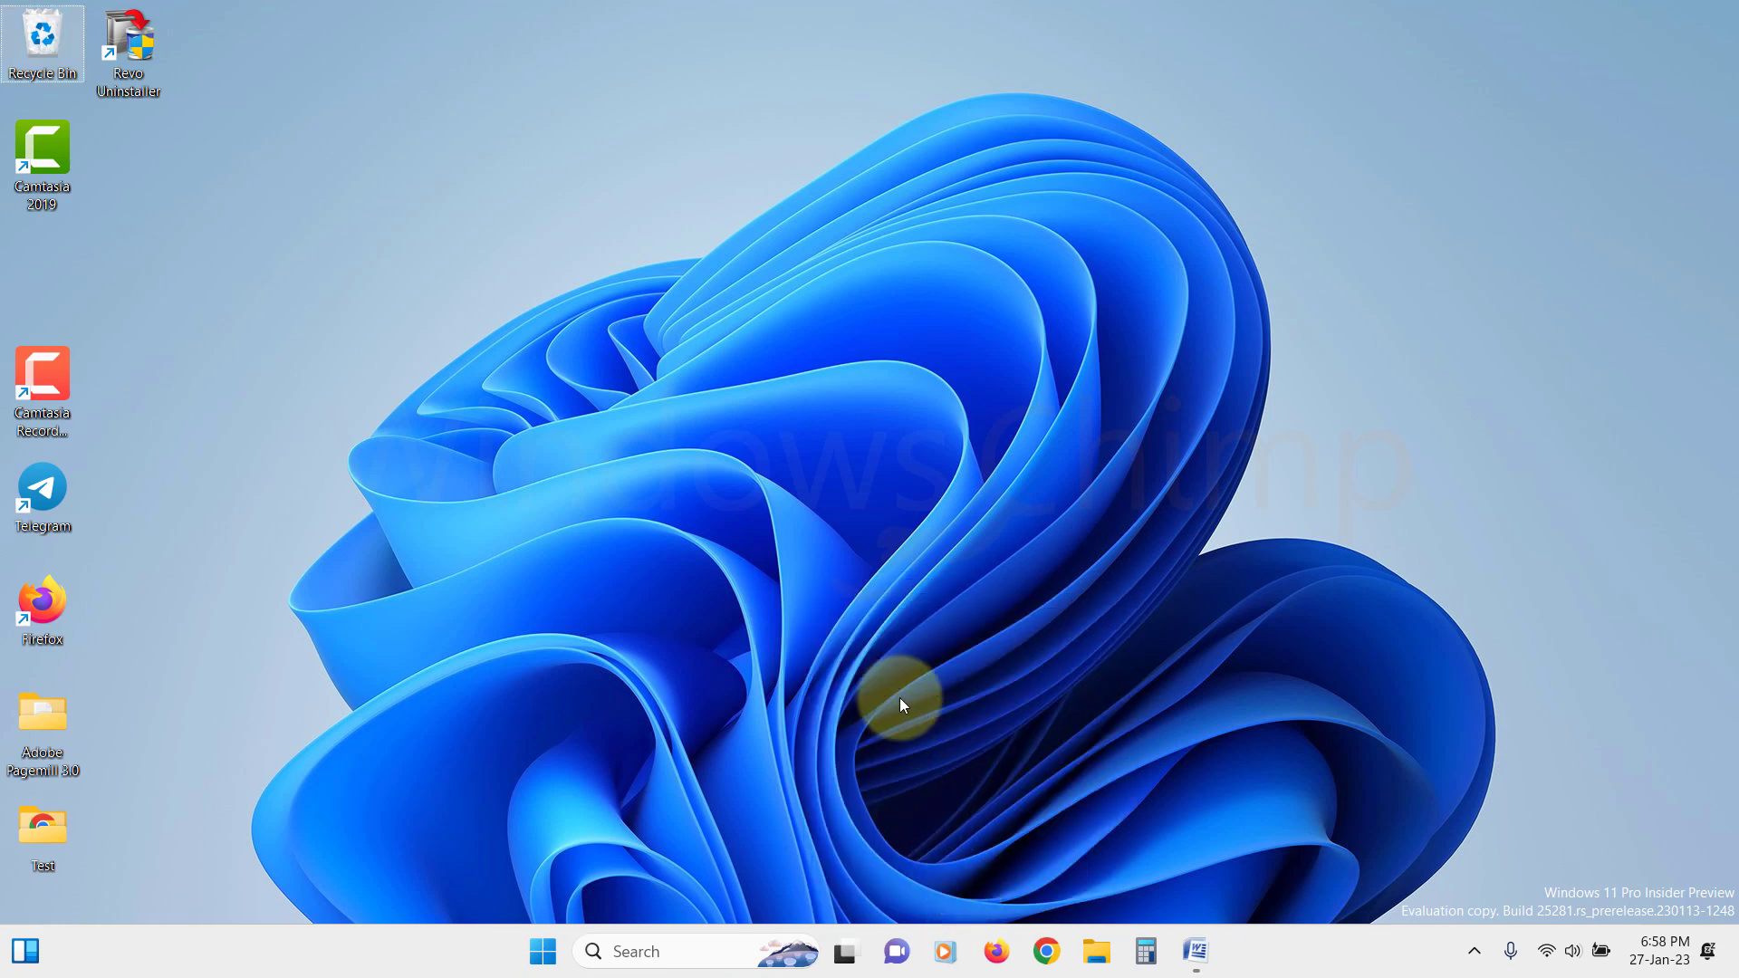
pyautogui.click(542, 951)
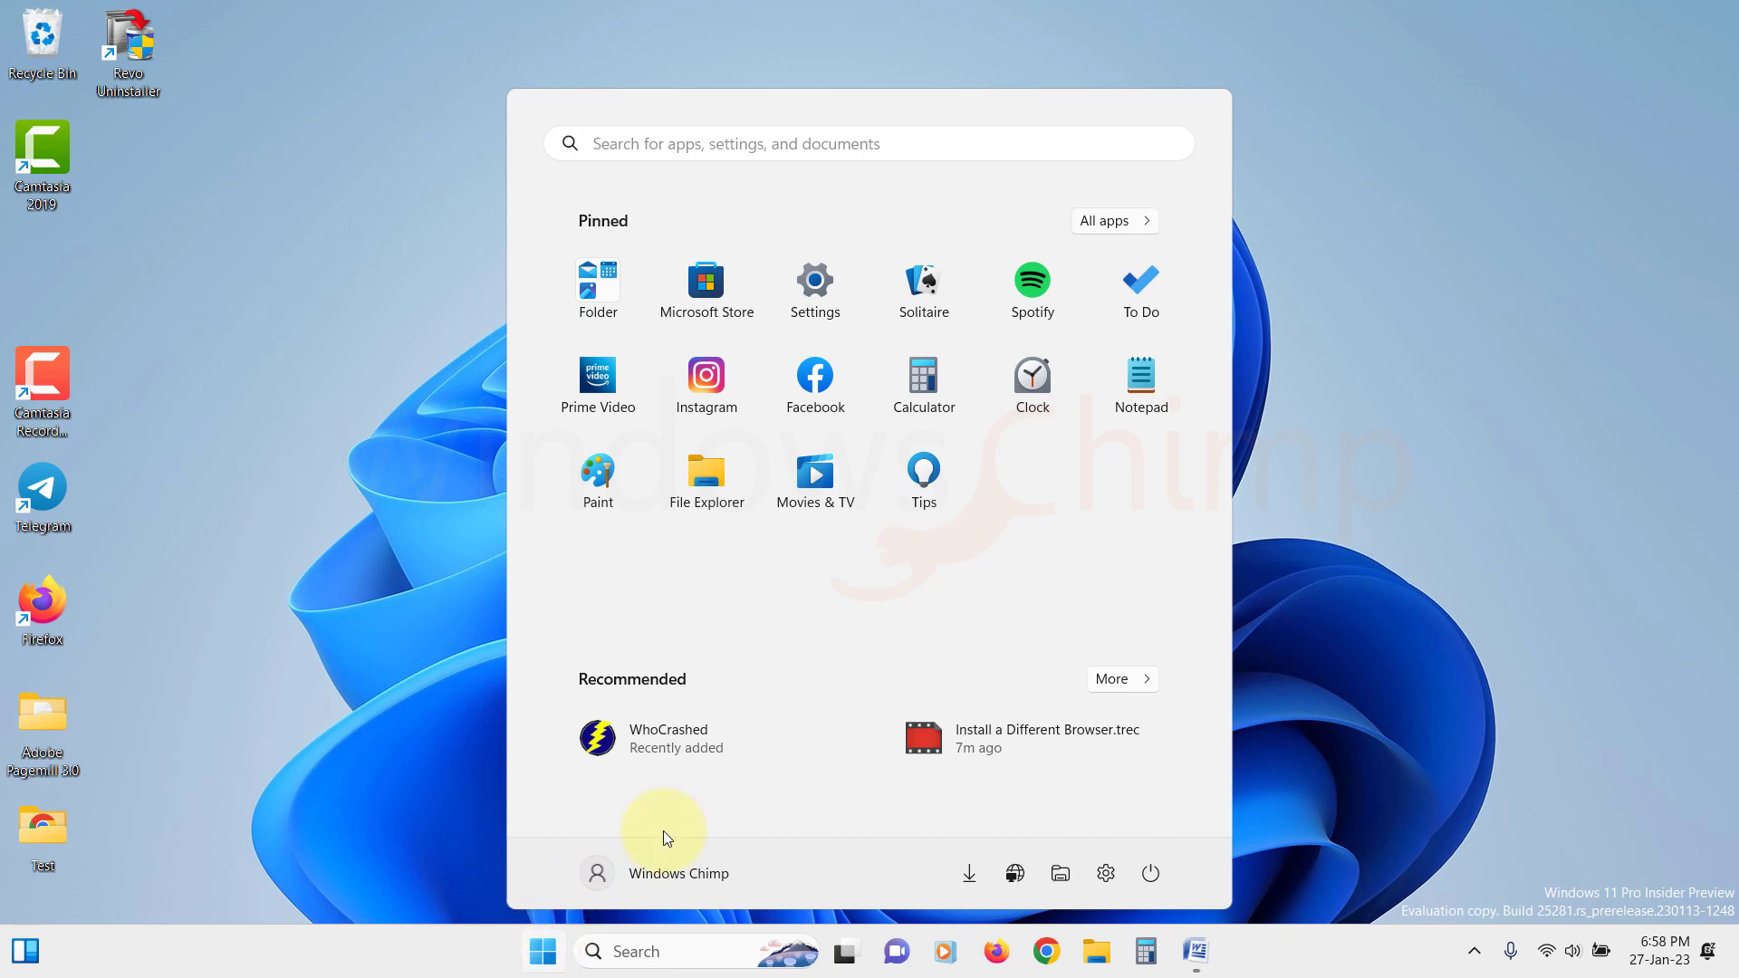
pyautogui.write('edge')
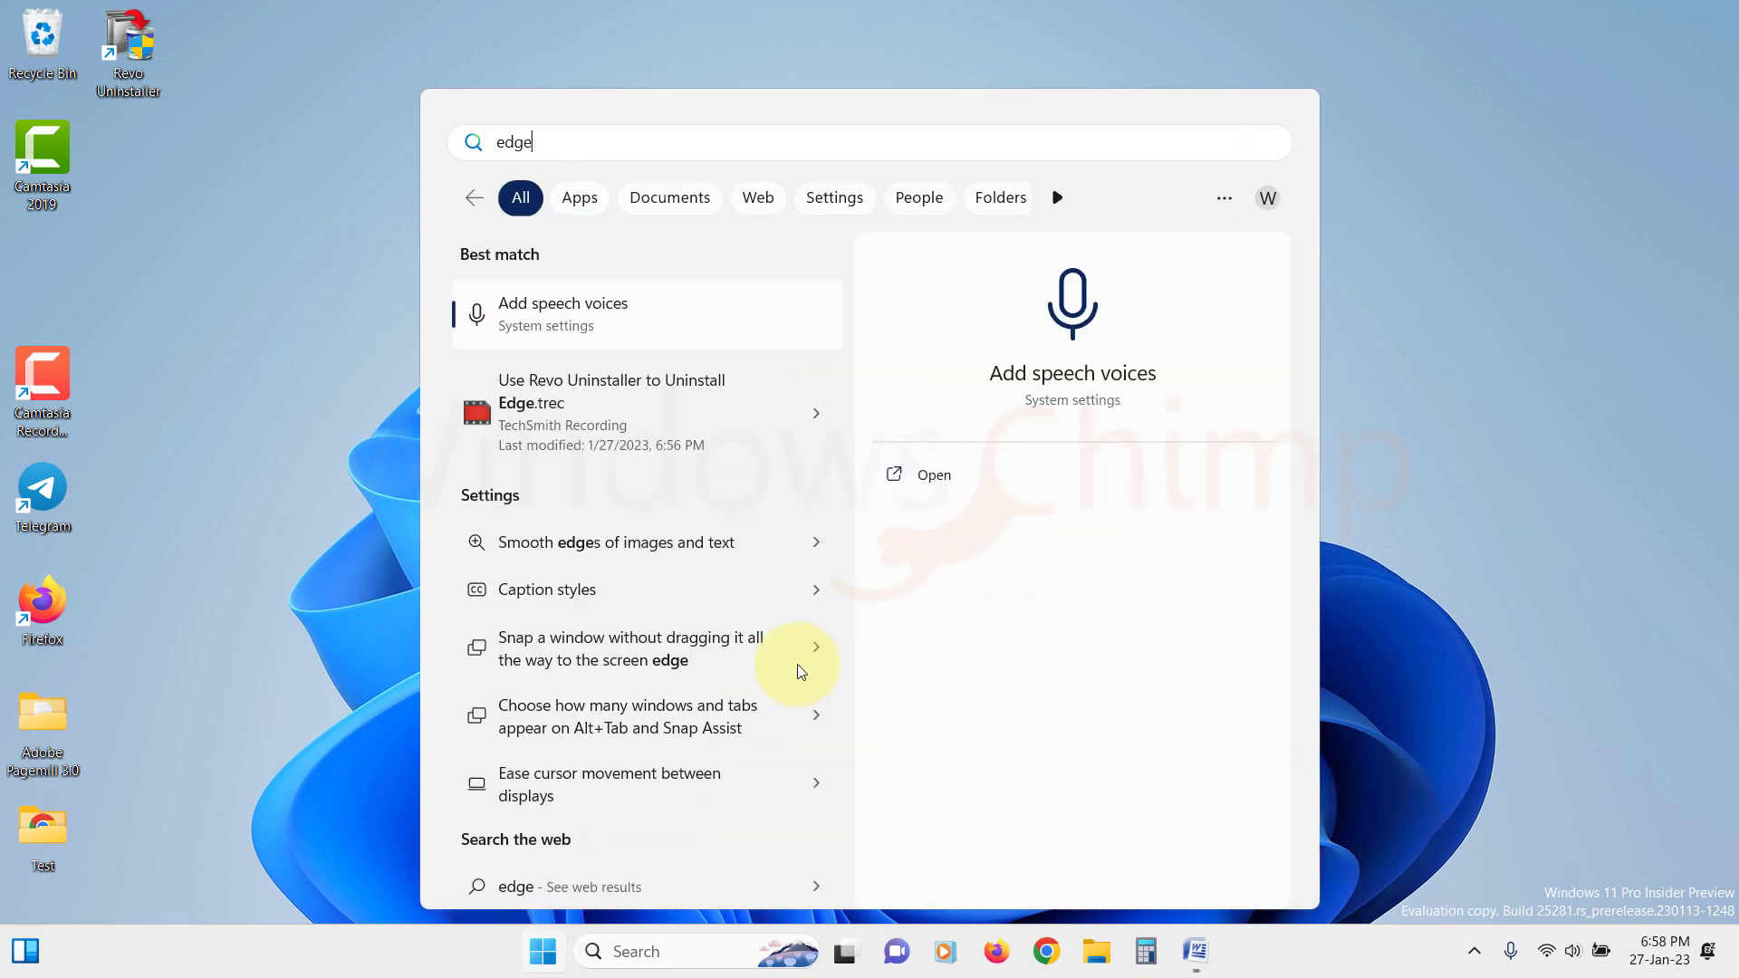
pyautogui.press('Escape')
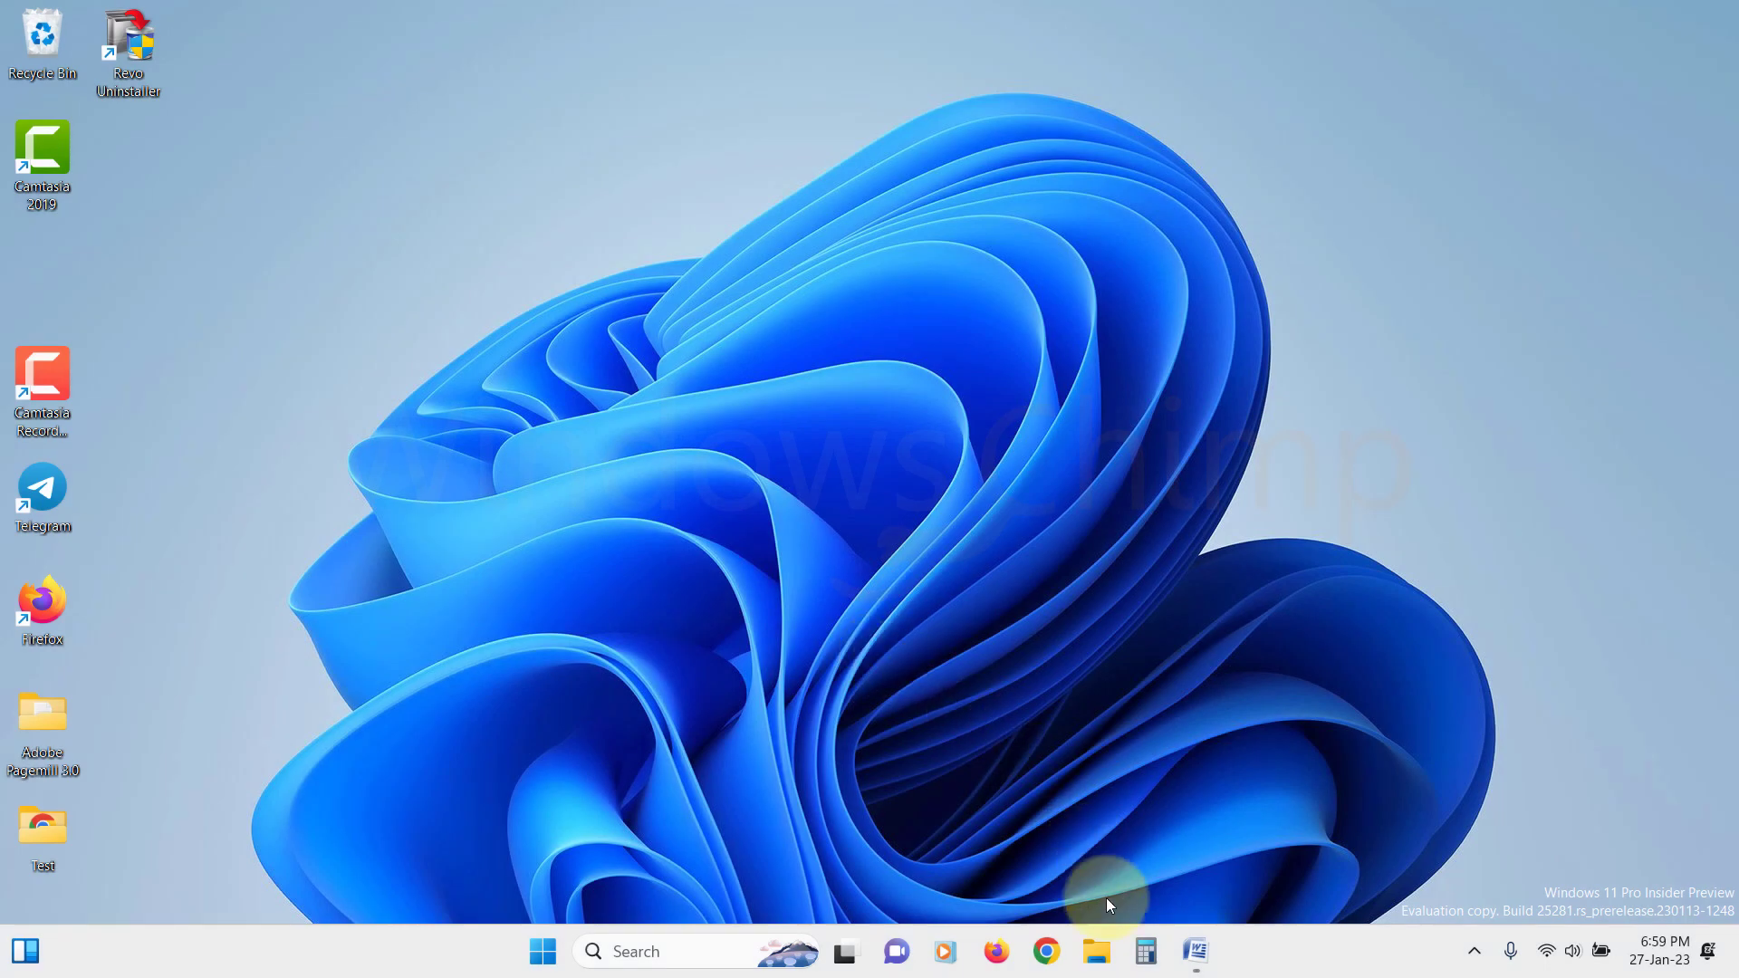
# Browse File Explorer to the C:\Windows\SystemApps folder
pyautogui.click(1100, 953)
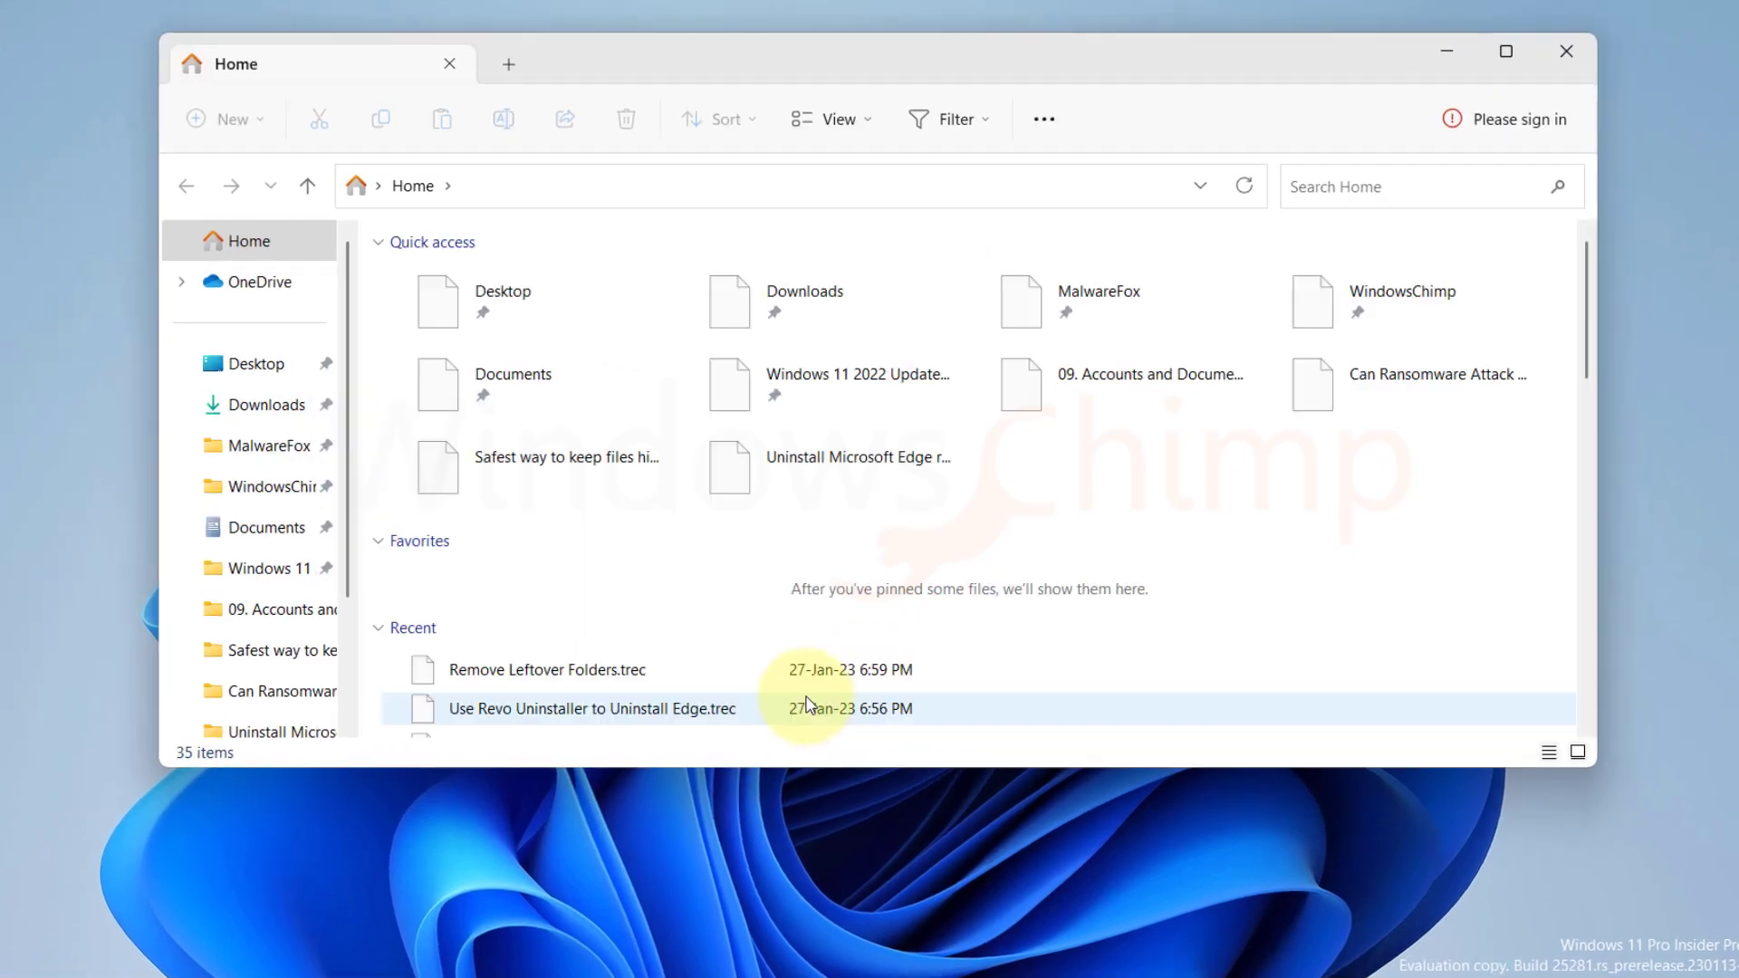
pyautogui.click(209, 650)
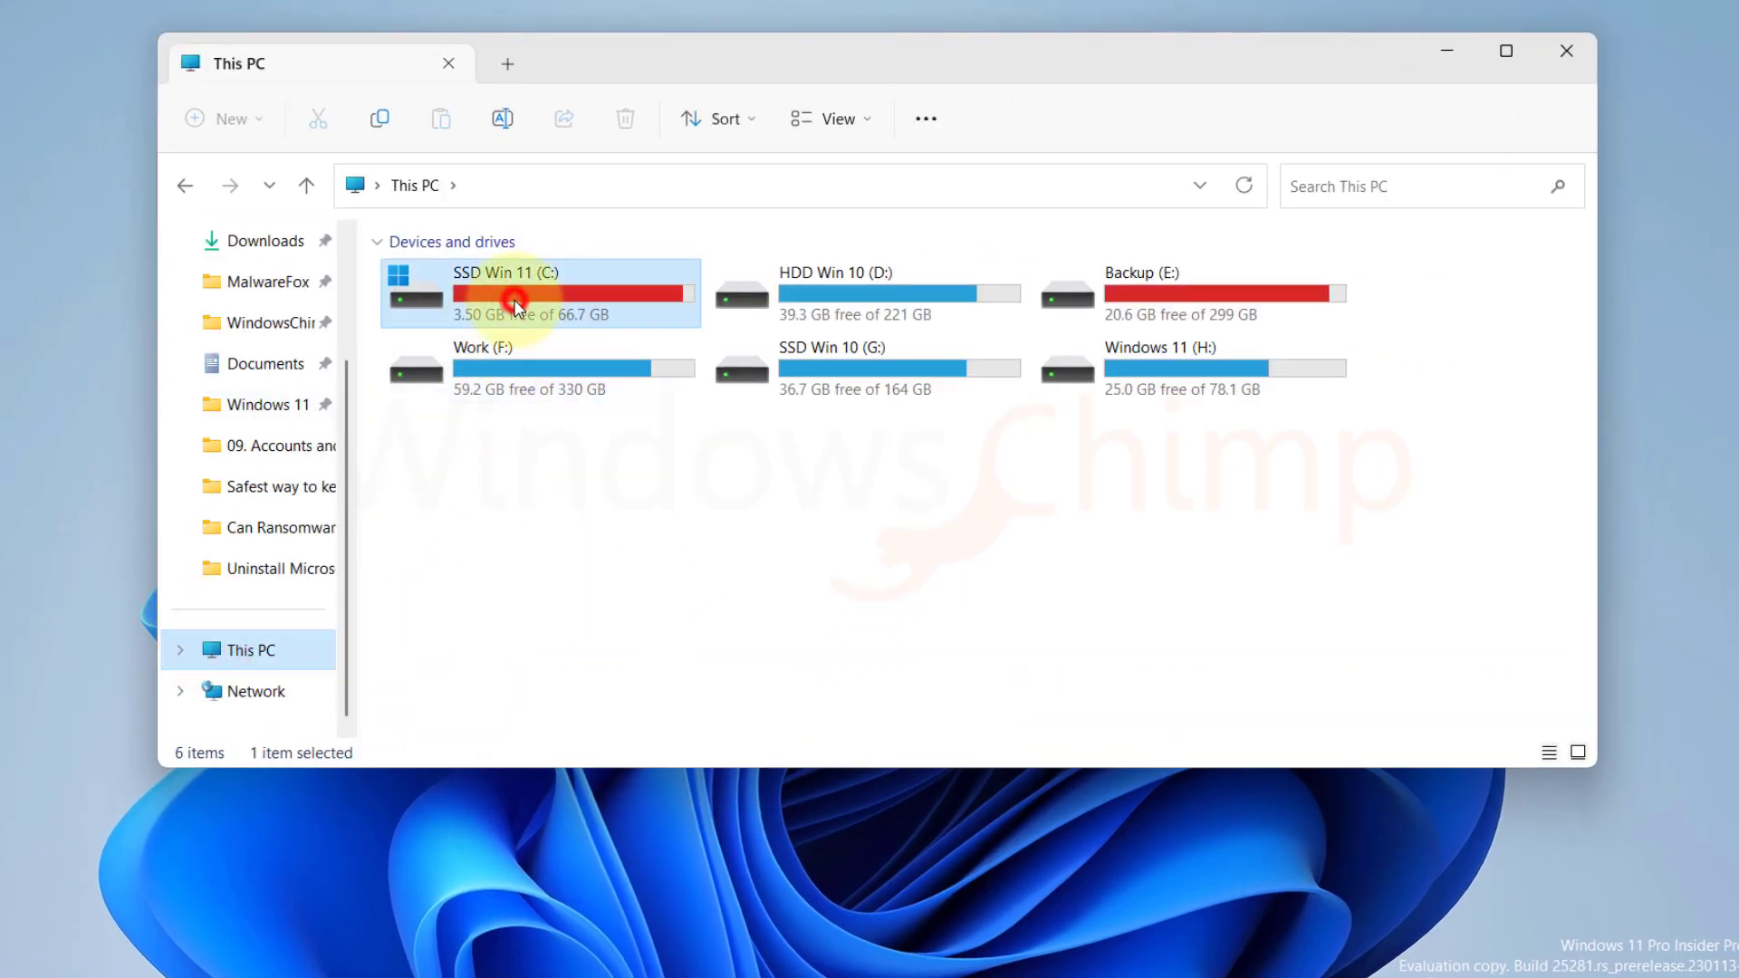
pyautogui.doubleClick(517, 306)
pyautogui.scroll(-4, 505, 575)
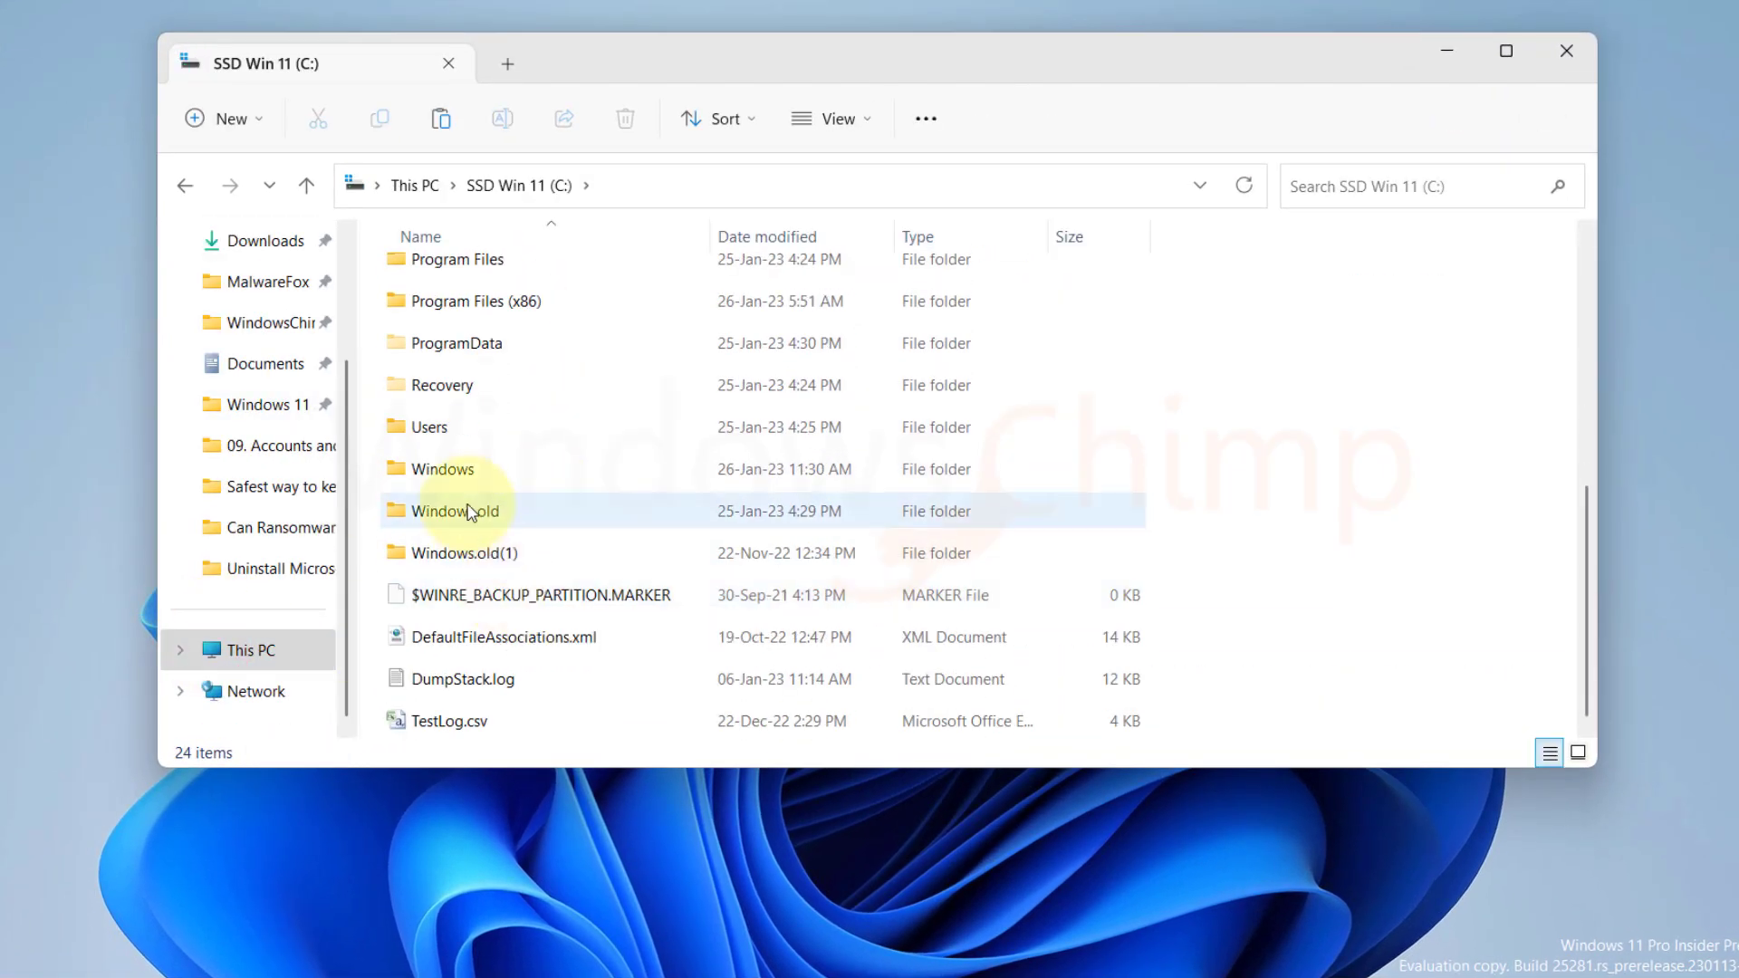
pyautogui.doubleClick(439, 469)
pyautogui.press('s')
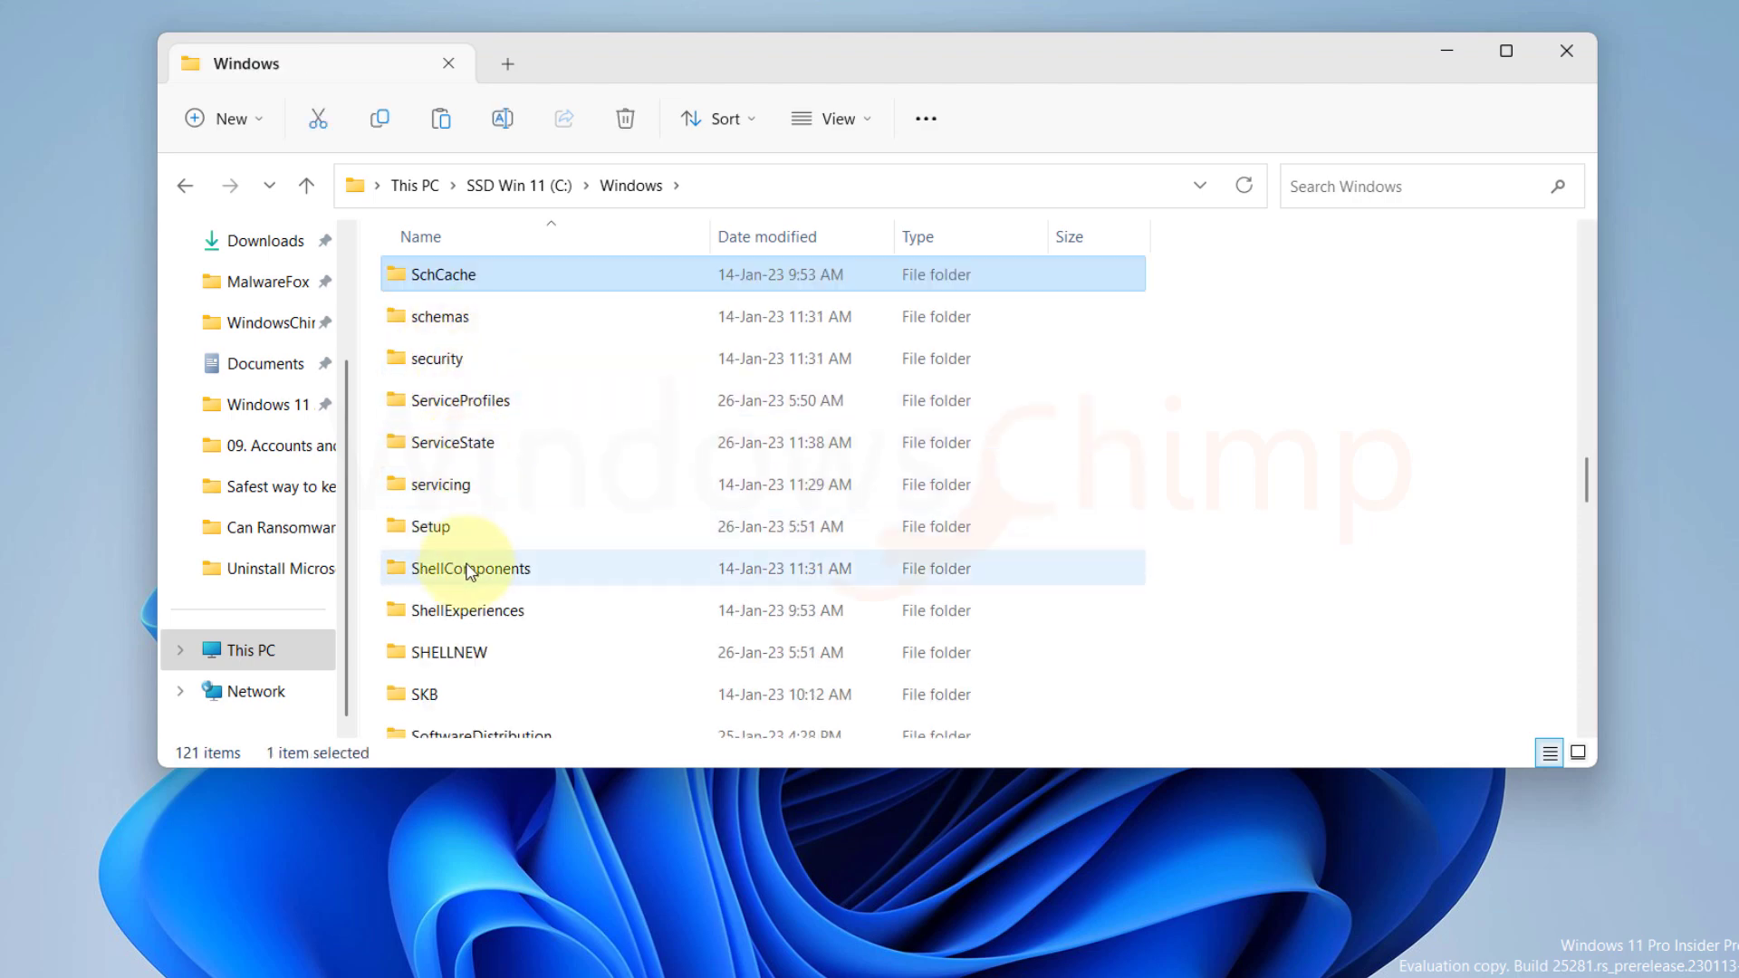
pyautogui.scroll(-3, 489, 598)
pyautogui.doubleClick(503, 589)
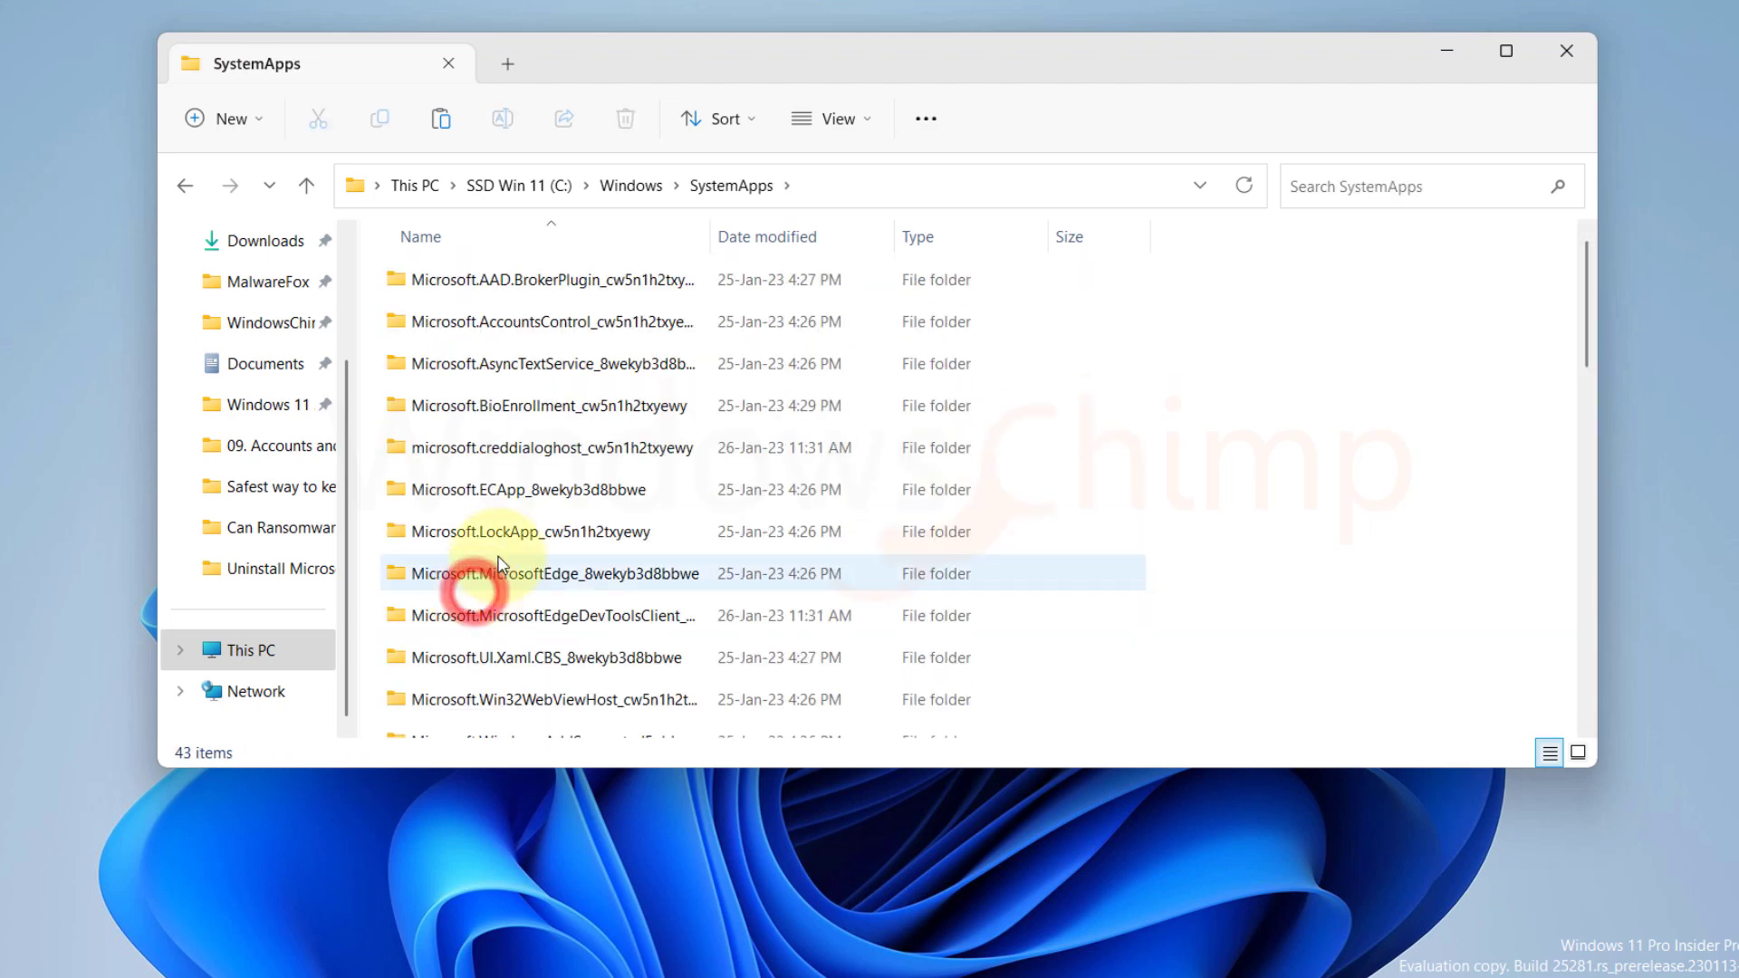
# Delete Microsoft.MicrosoftEdge_8wekyb3d8bbwe and attempt to delete the Edge DevTools client folder
pyautogui.scroll(-1, 489, 507)
pyautogui.click(533, 478)
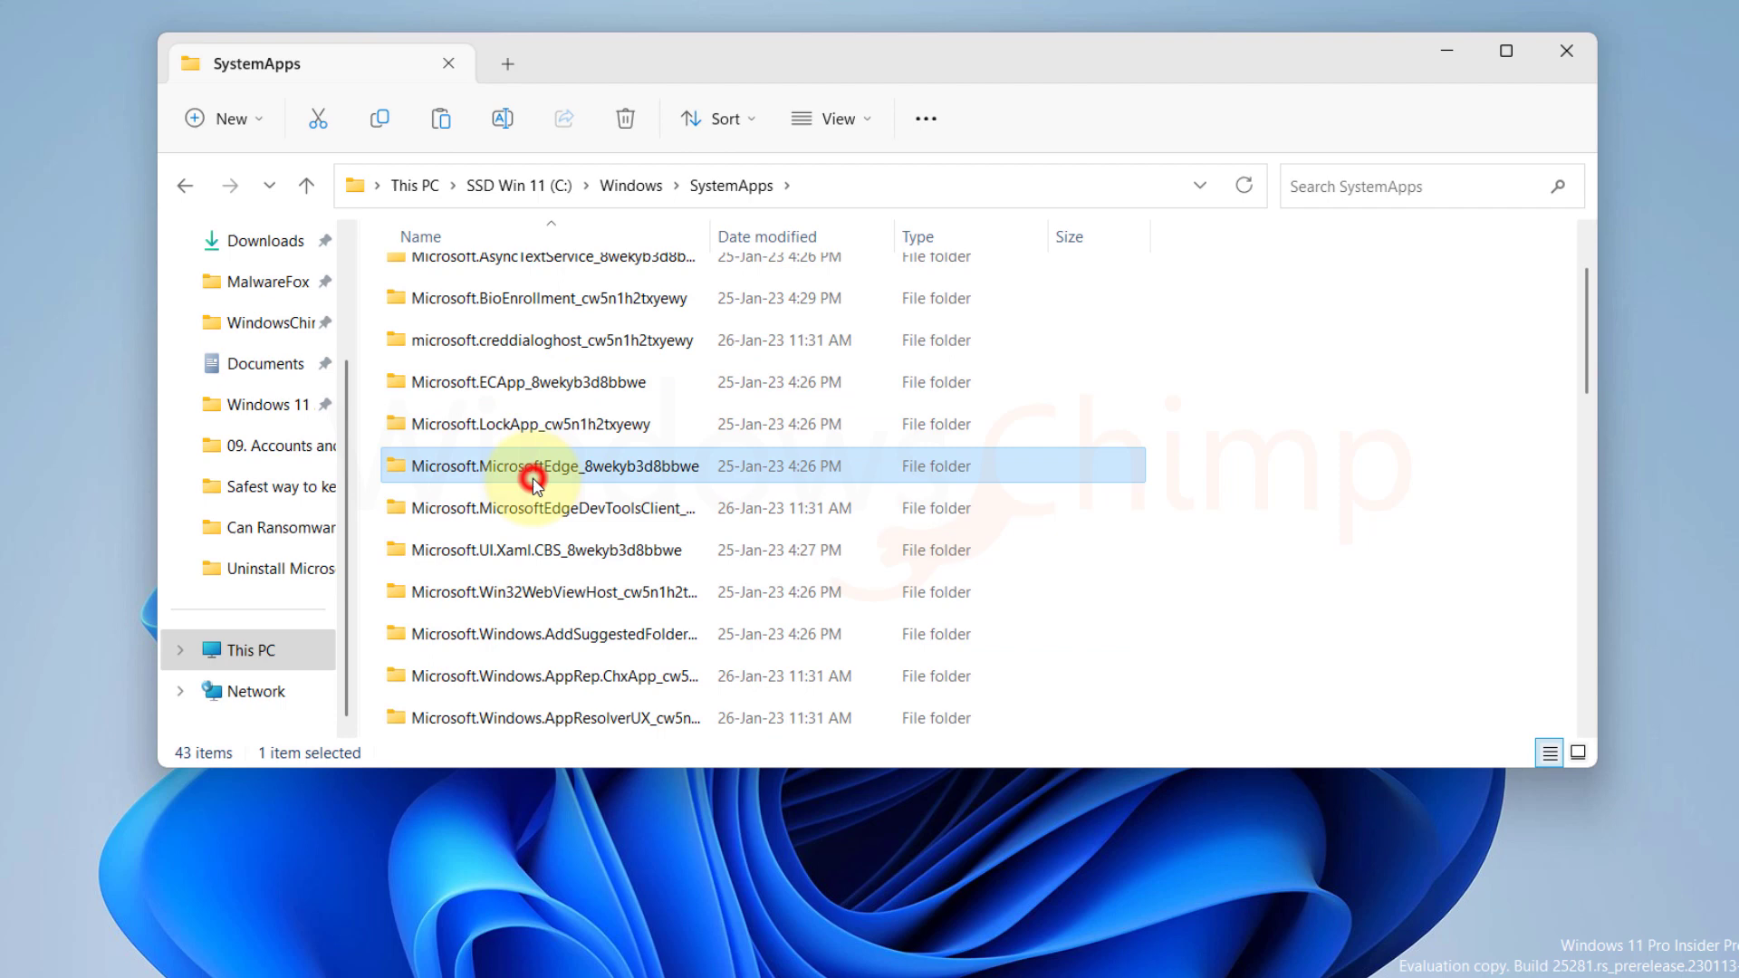
pyautogui.rightClick(534, 481)
pyautogui.click(627, 891)
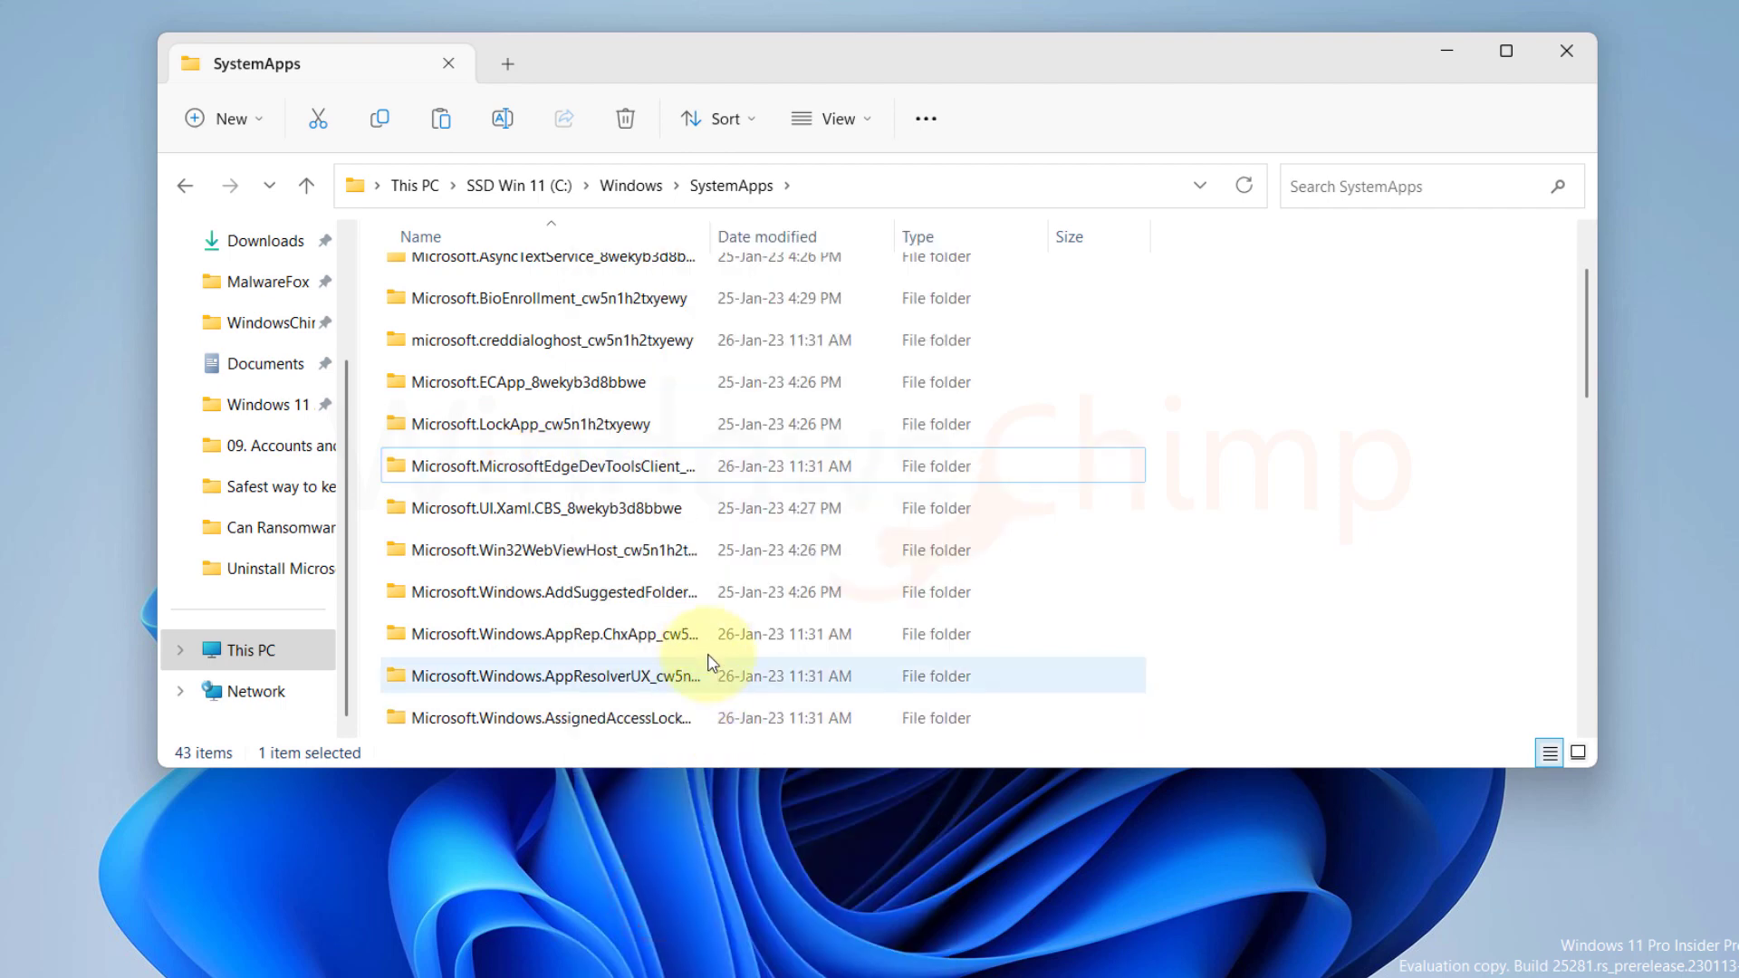
pyautogui.rightClick(563, 478)
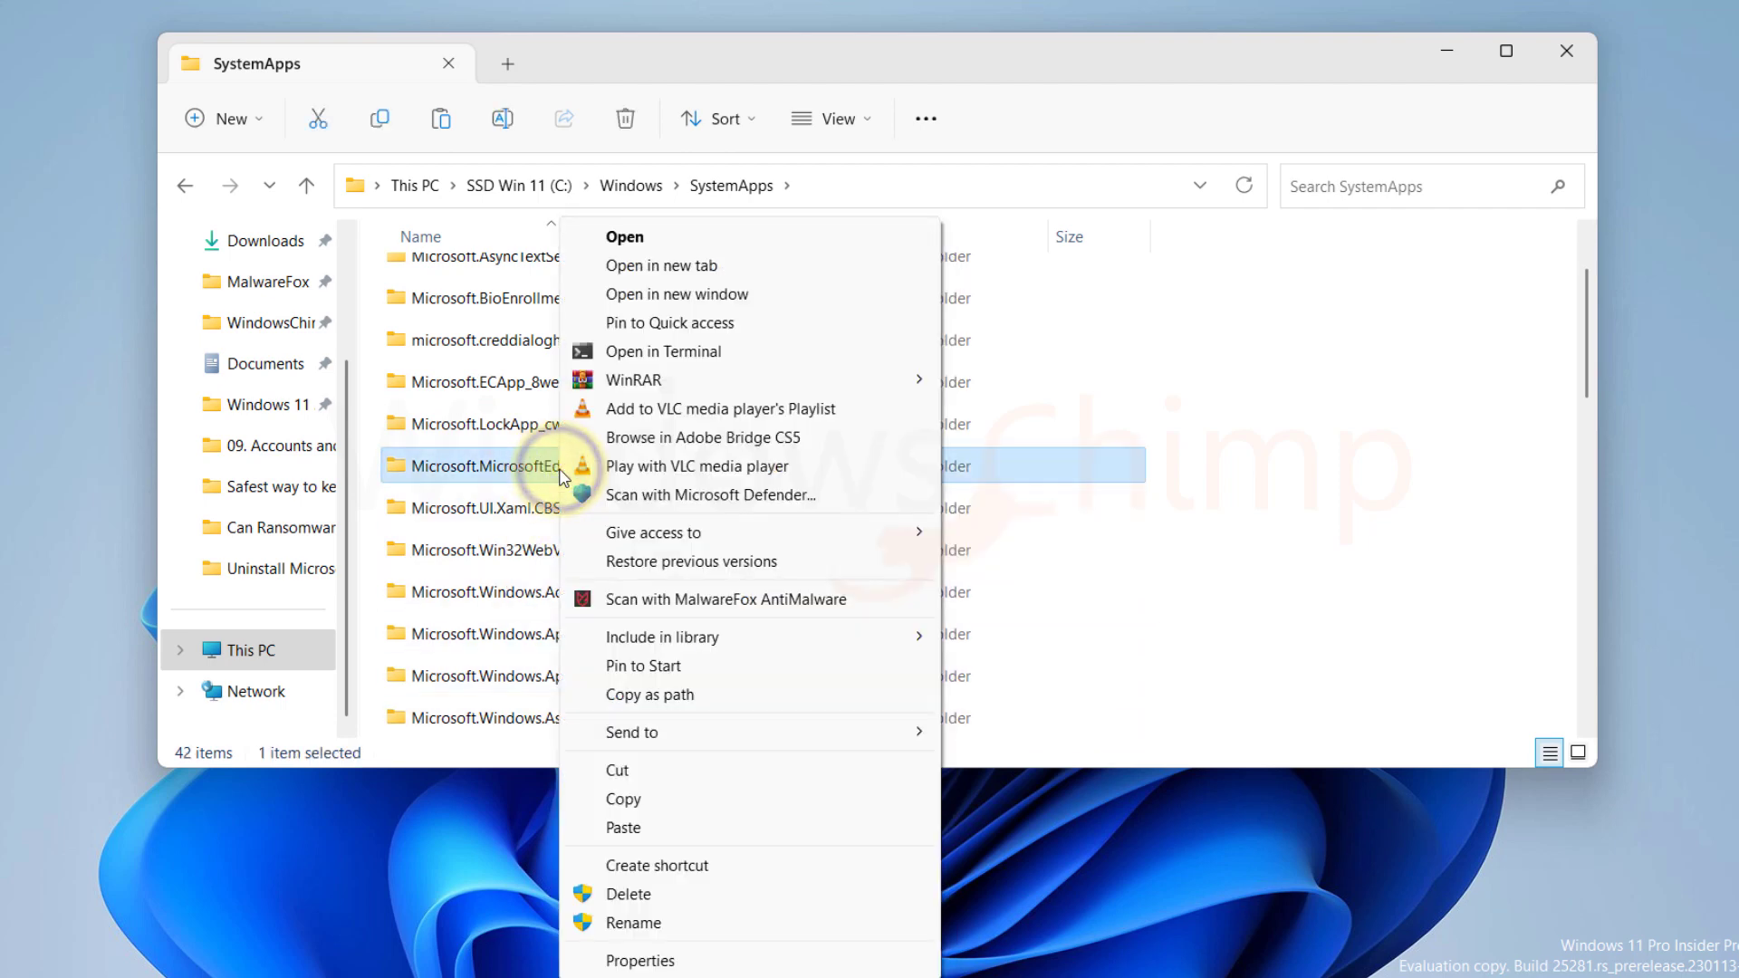
pyautogui.click(625, 894)
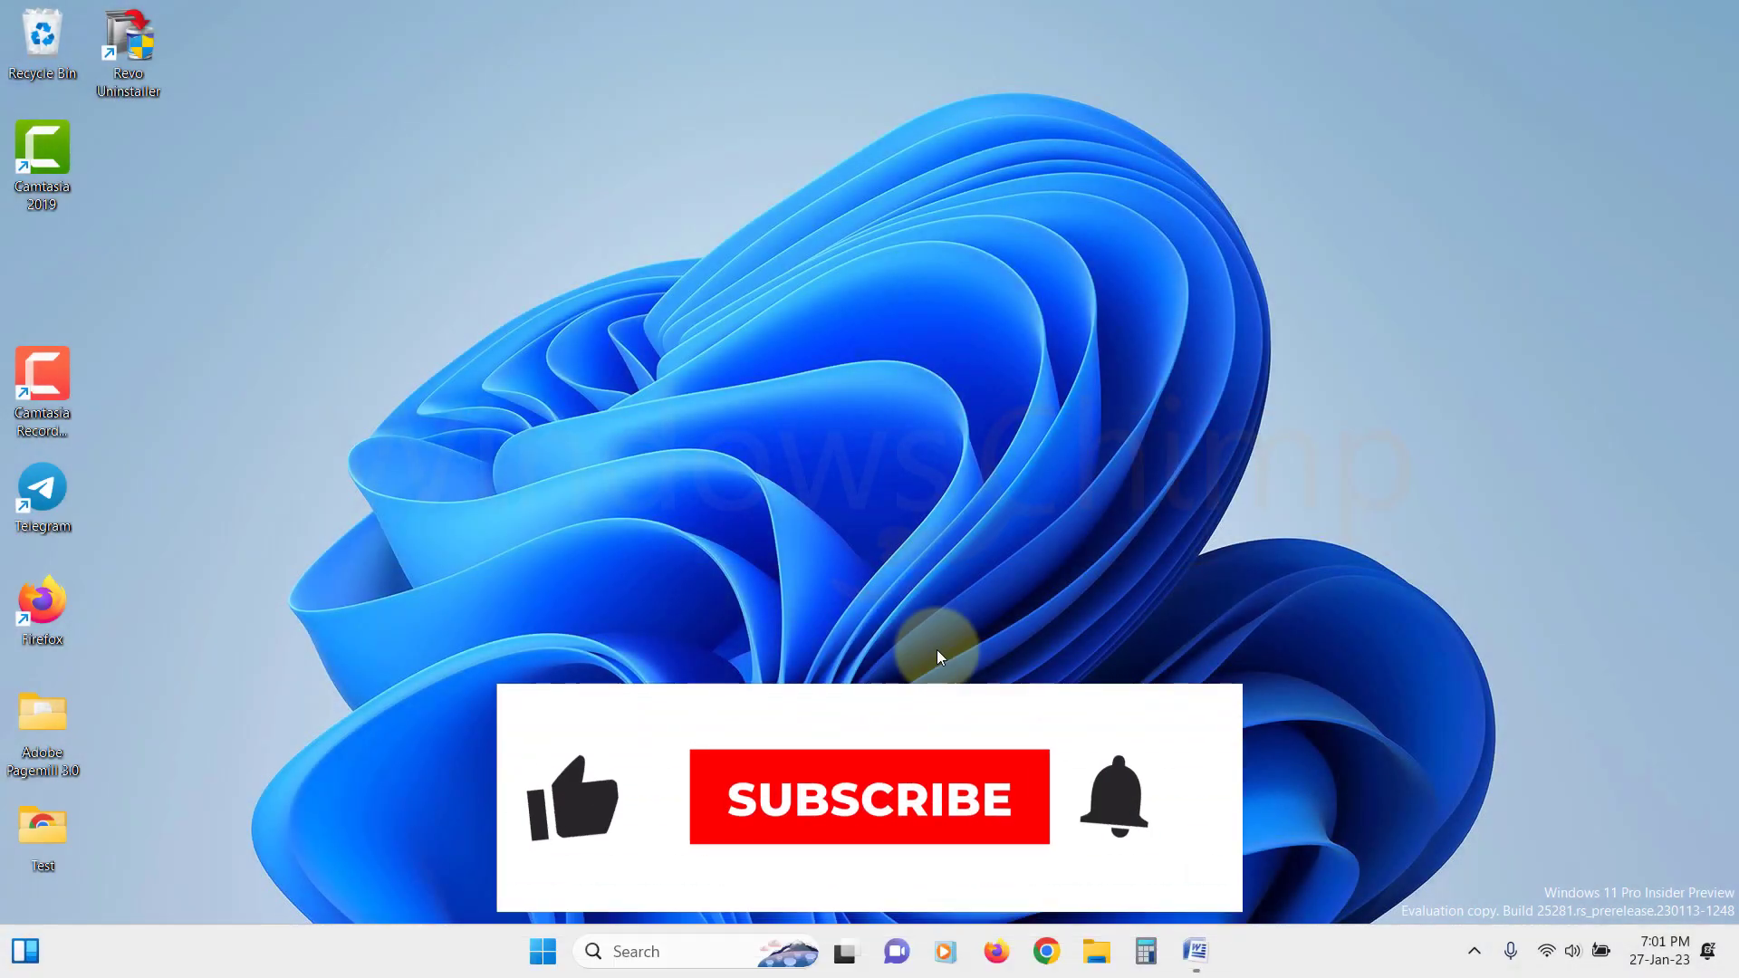
pyautogui.click(548, 965)
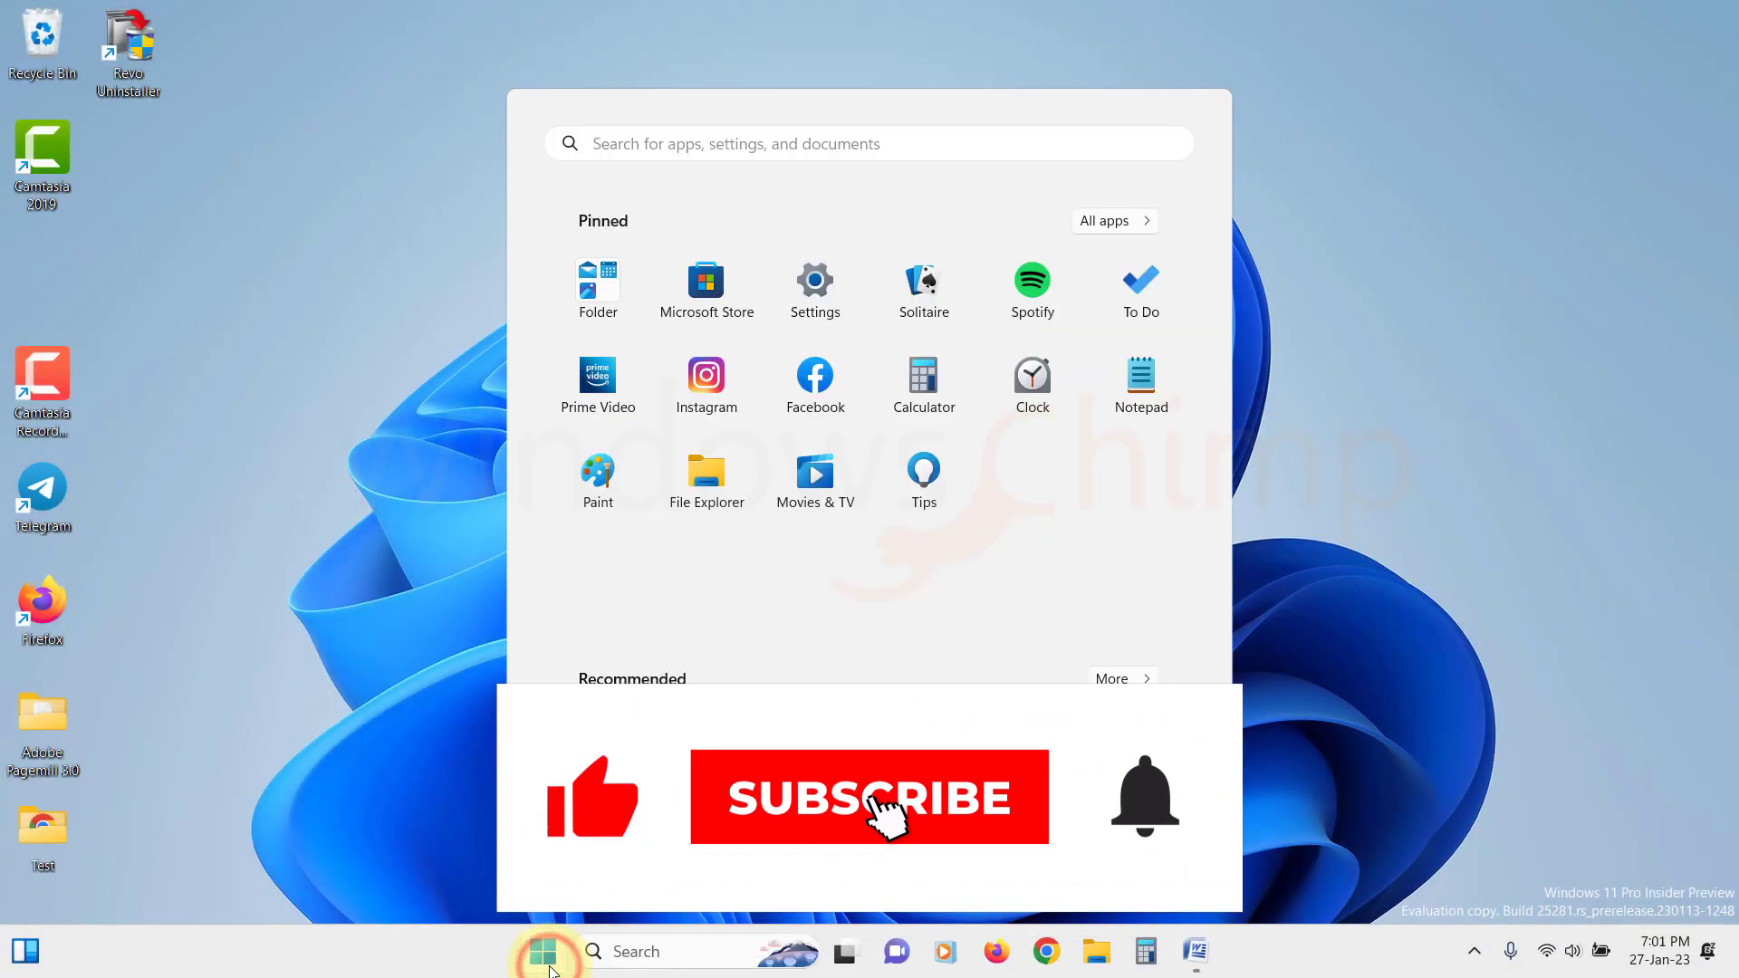
pyautogui.write('task sc')
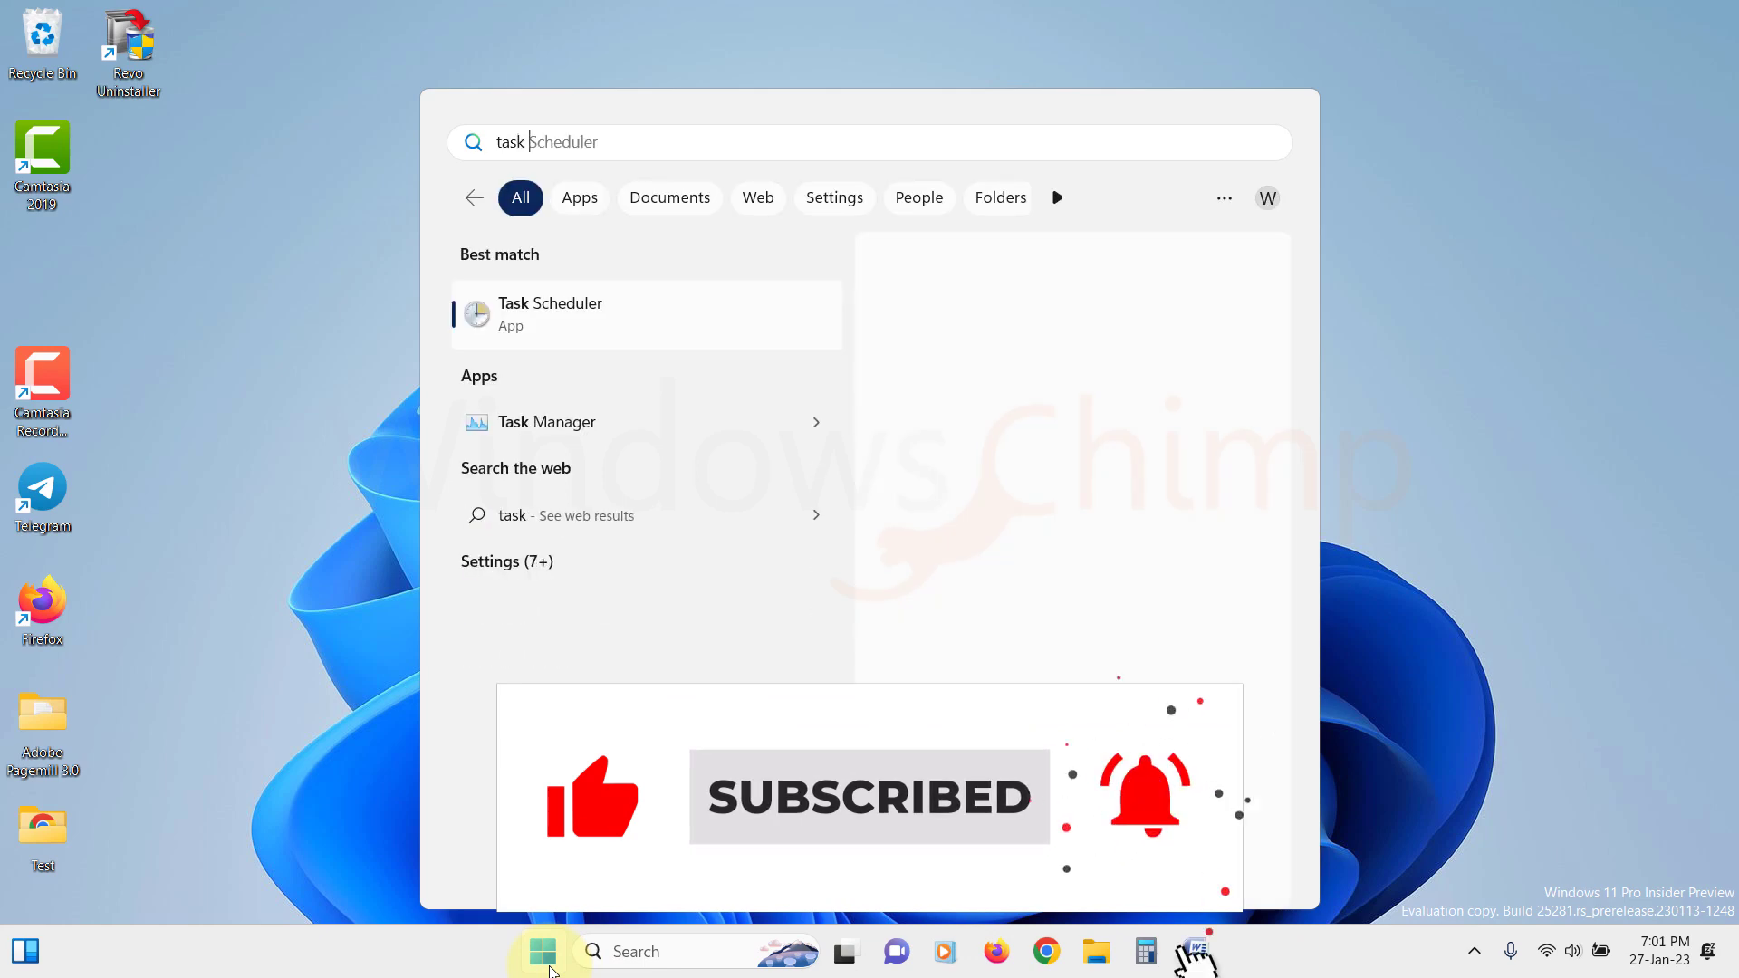
pyautogui.click(579, 305)
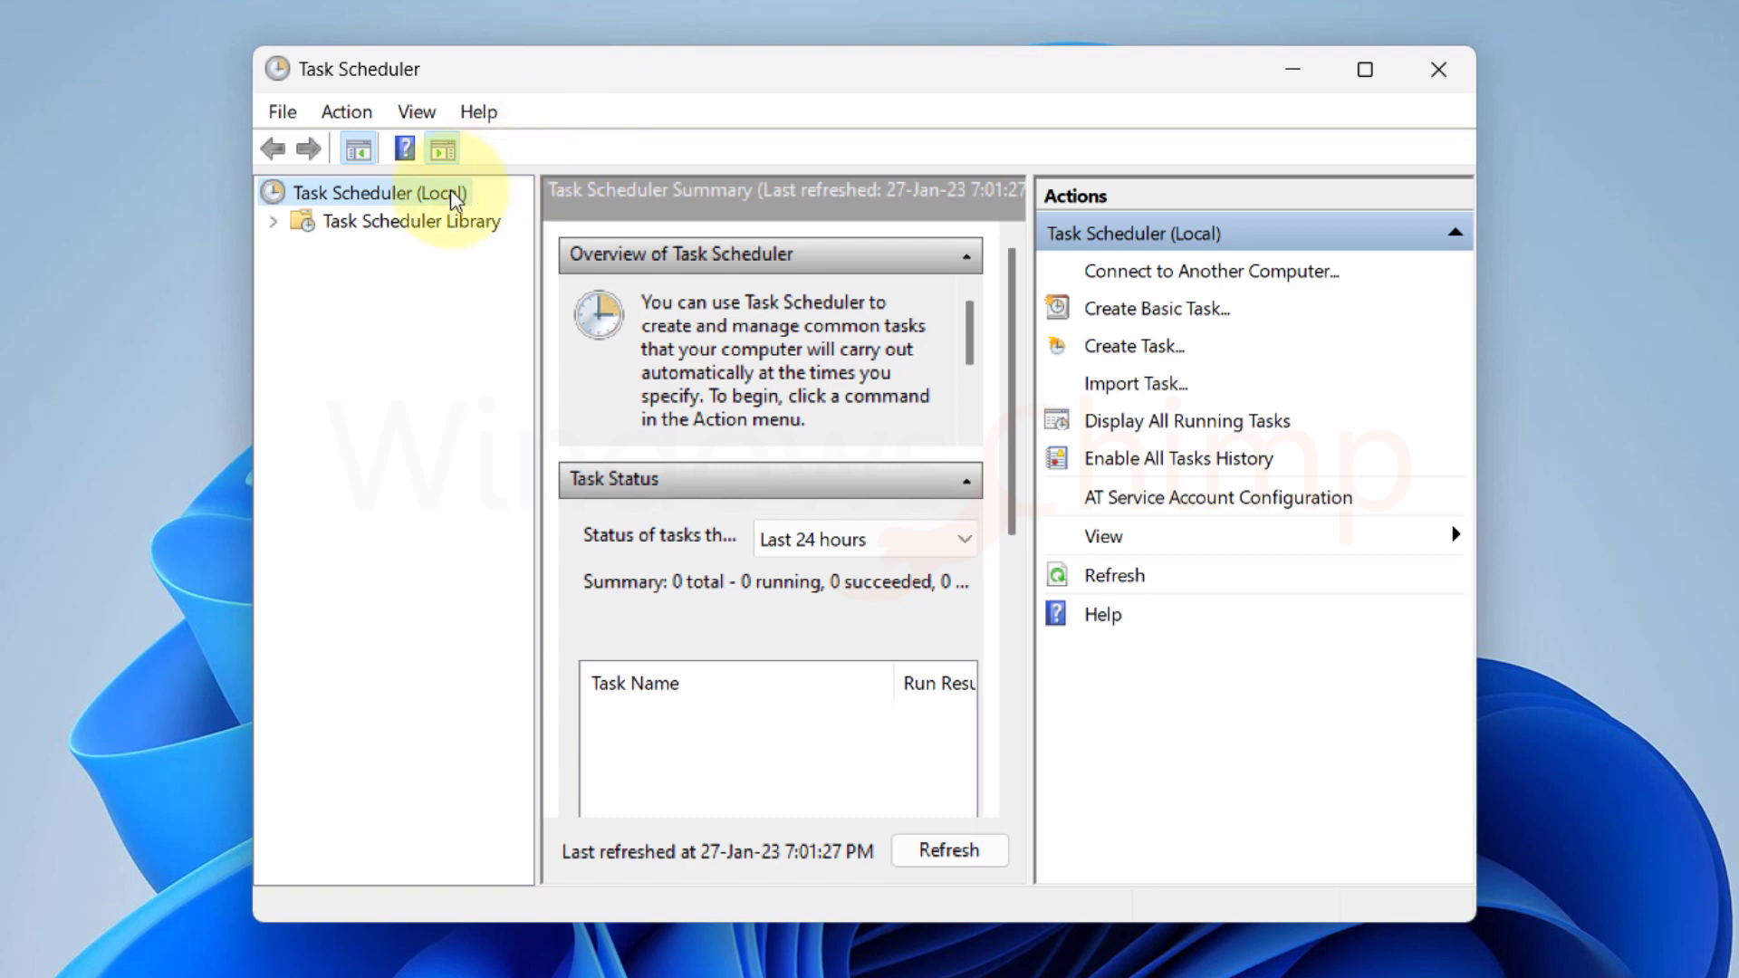
pyautogui.click(394, 223)
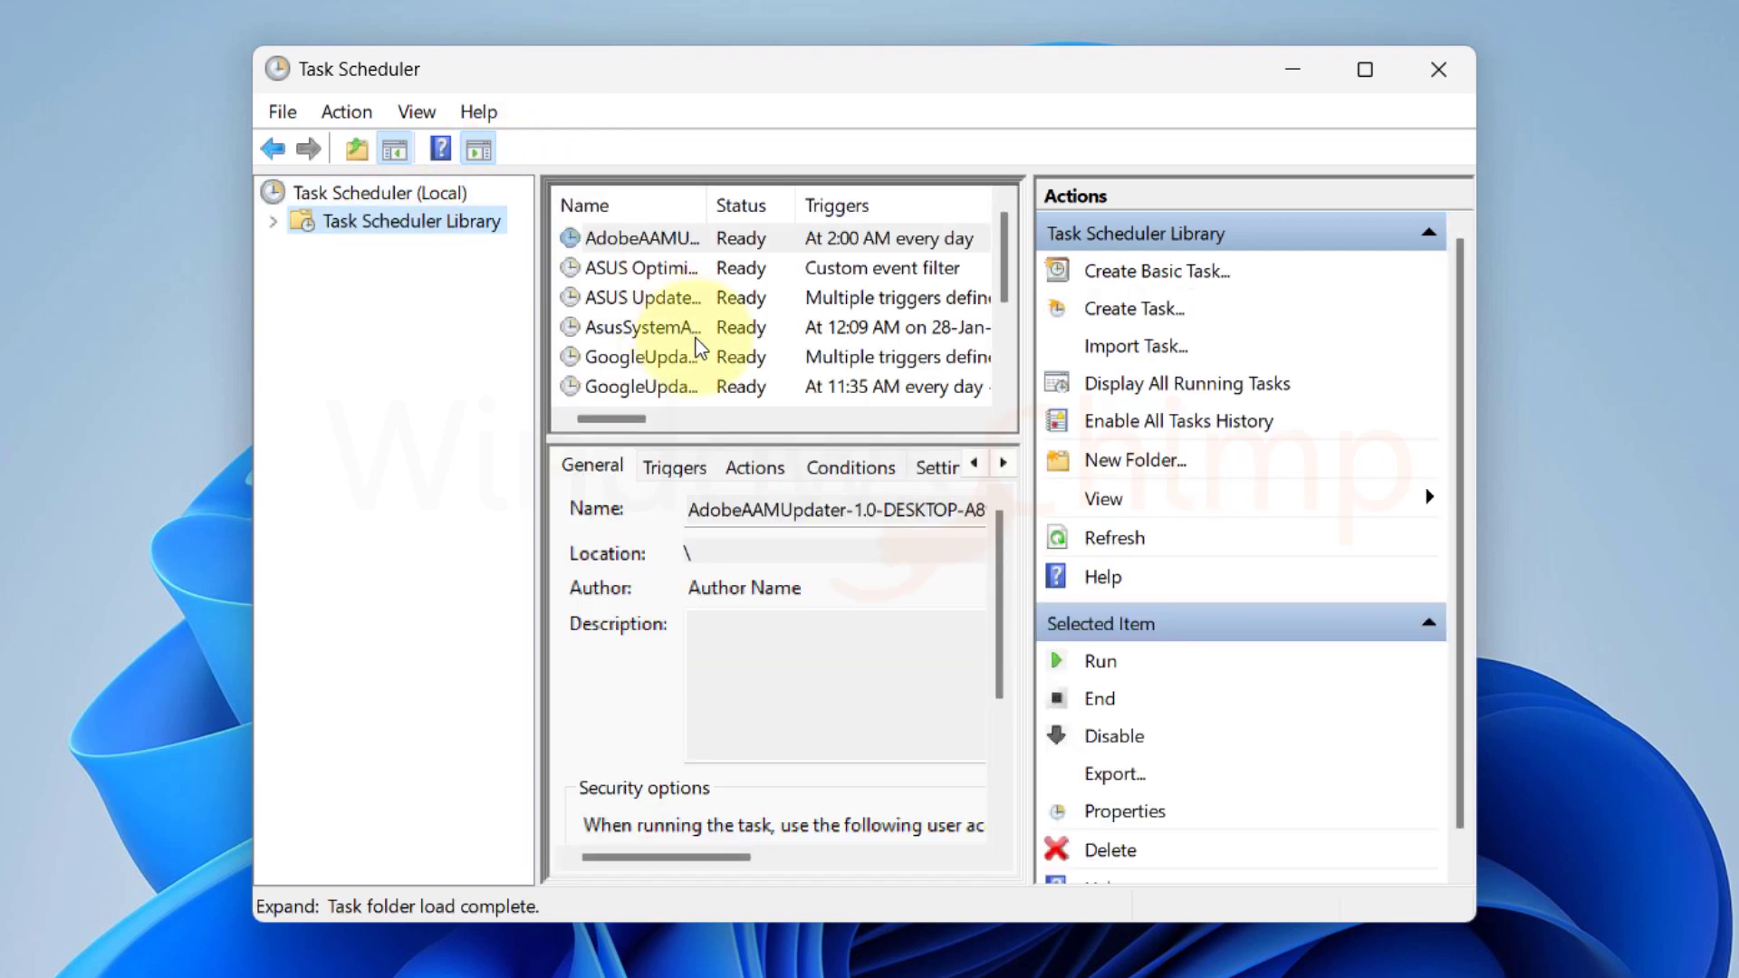
pyautogui.scroll(-2, 656, 344)
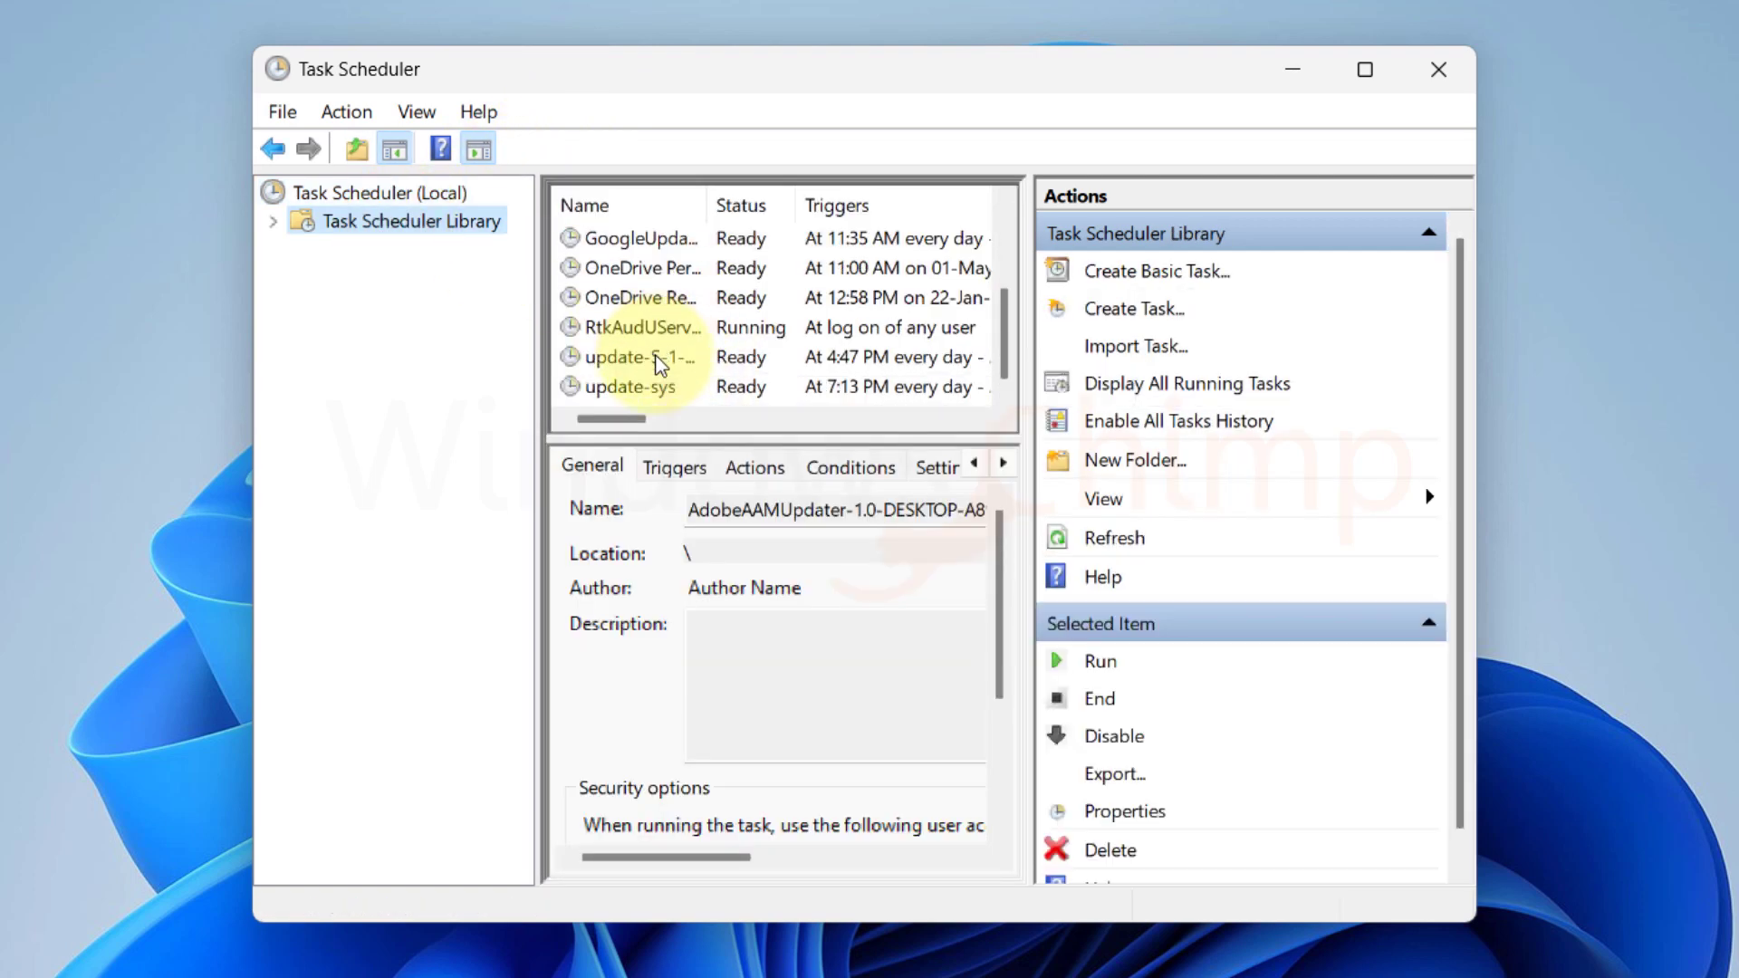
pyautogui.scroll(2, 656, 358)
pyautogui.click(634, 298)
pyautogui.click(637, 328)
pyautogui.moveTo(706, 443); pyautogui.dragTo(703, 645)
pyautogui.click(627, 359)
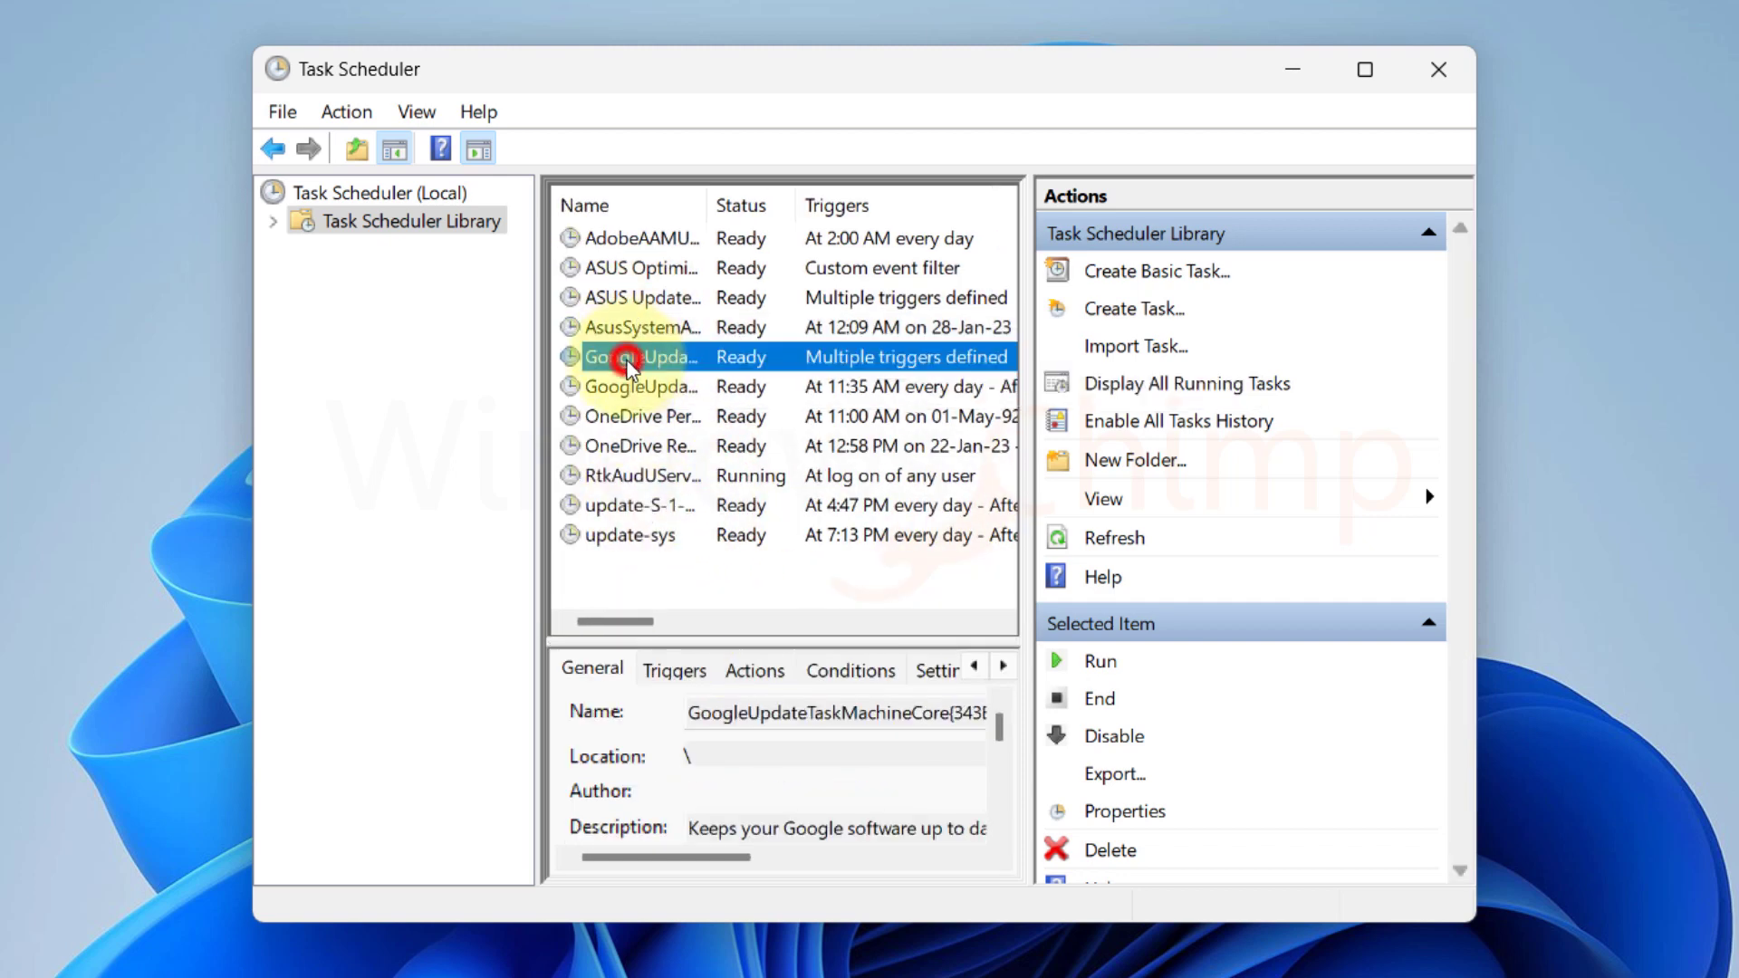
pyautogui.click(630, 535)
pyautogui.click(272, 221)
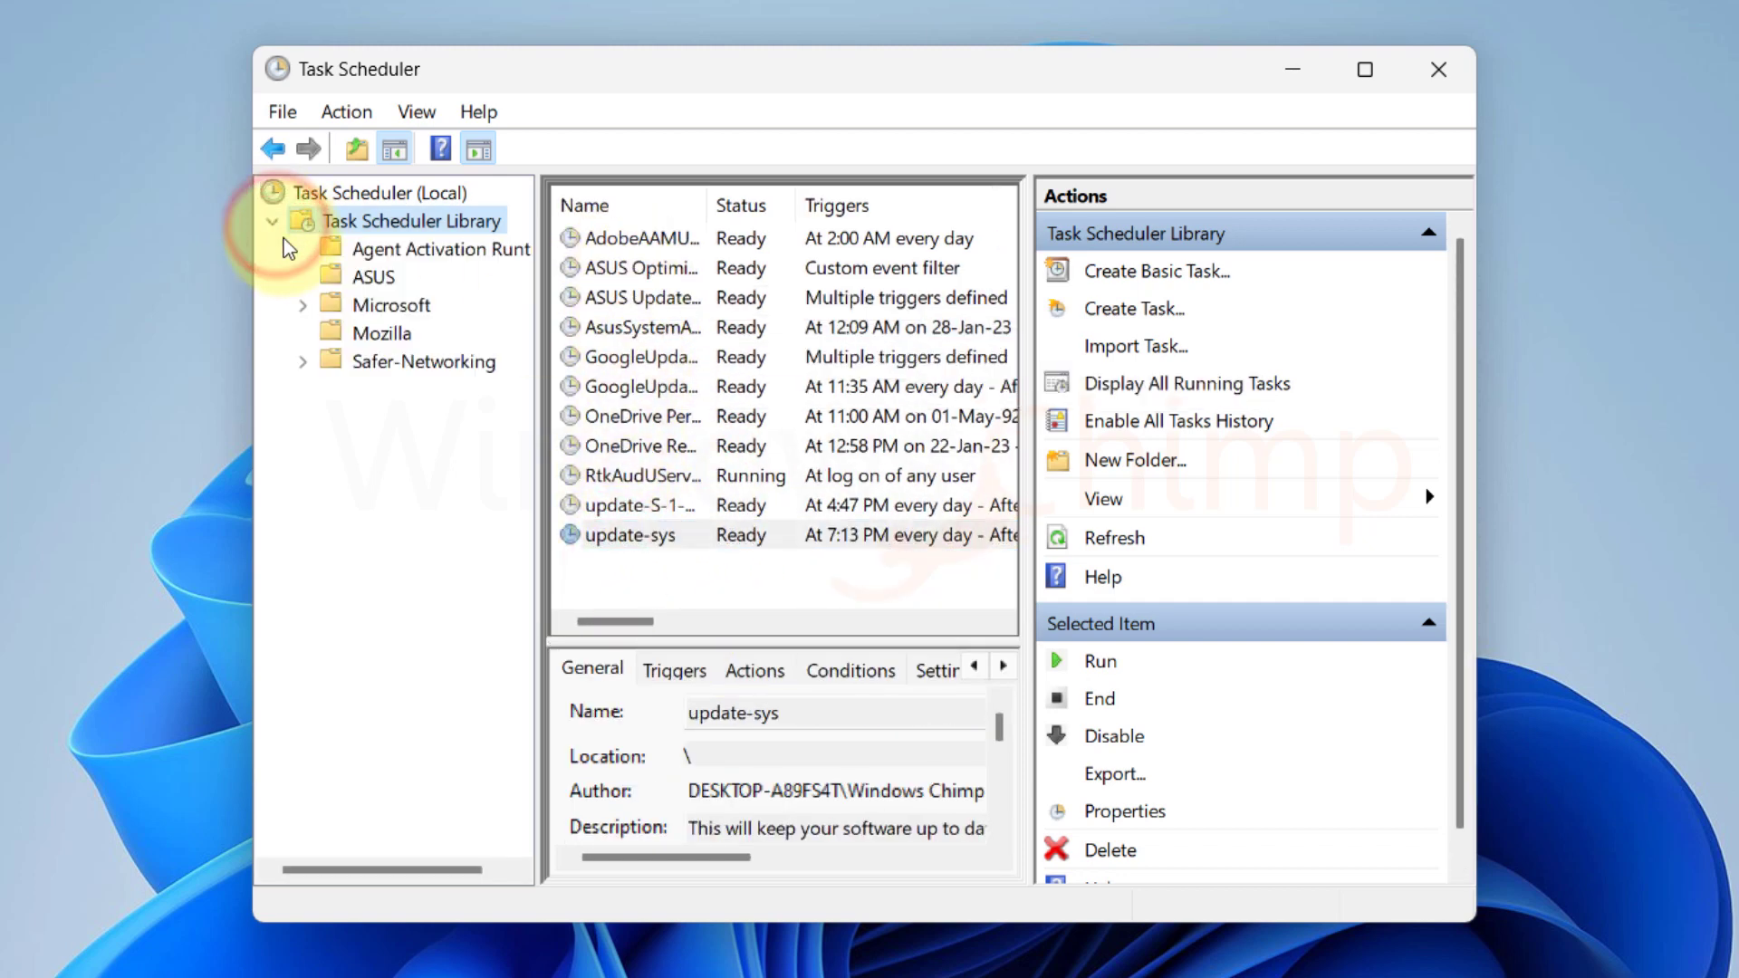
pyautogui.click(391, 308)
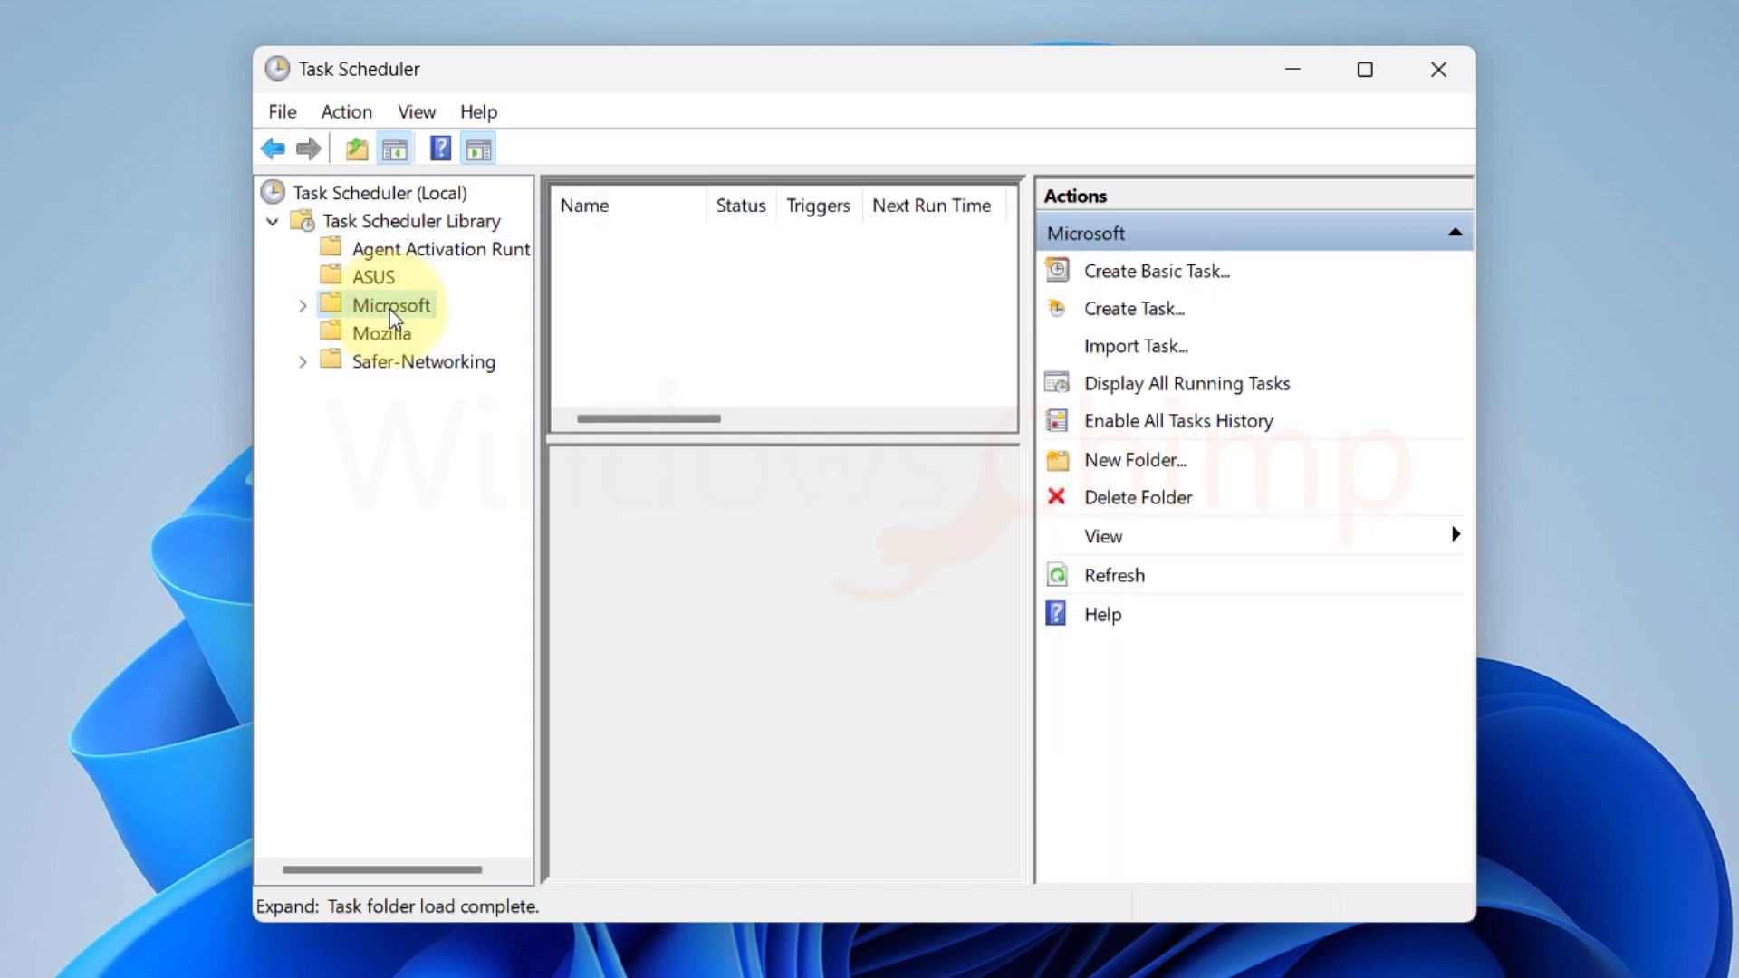
pyautogui.click(302, 306)
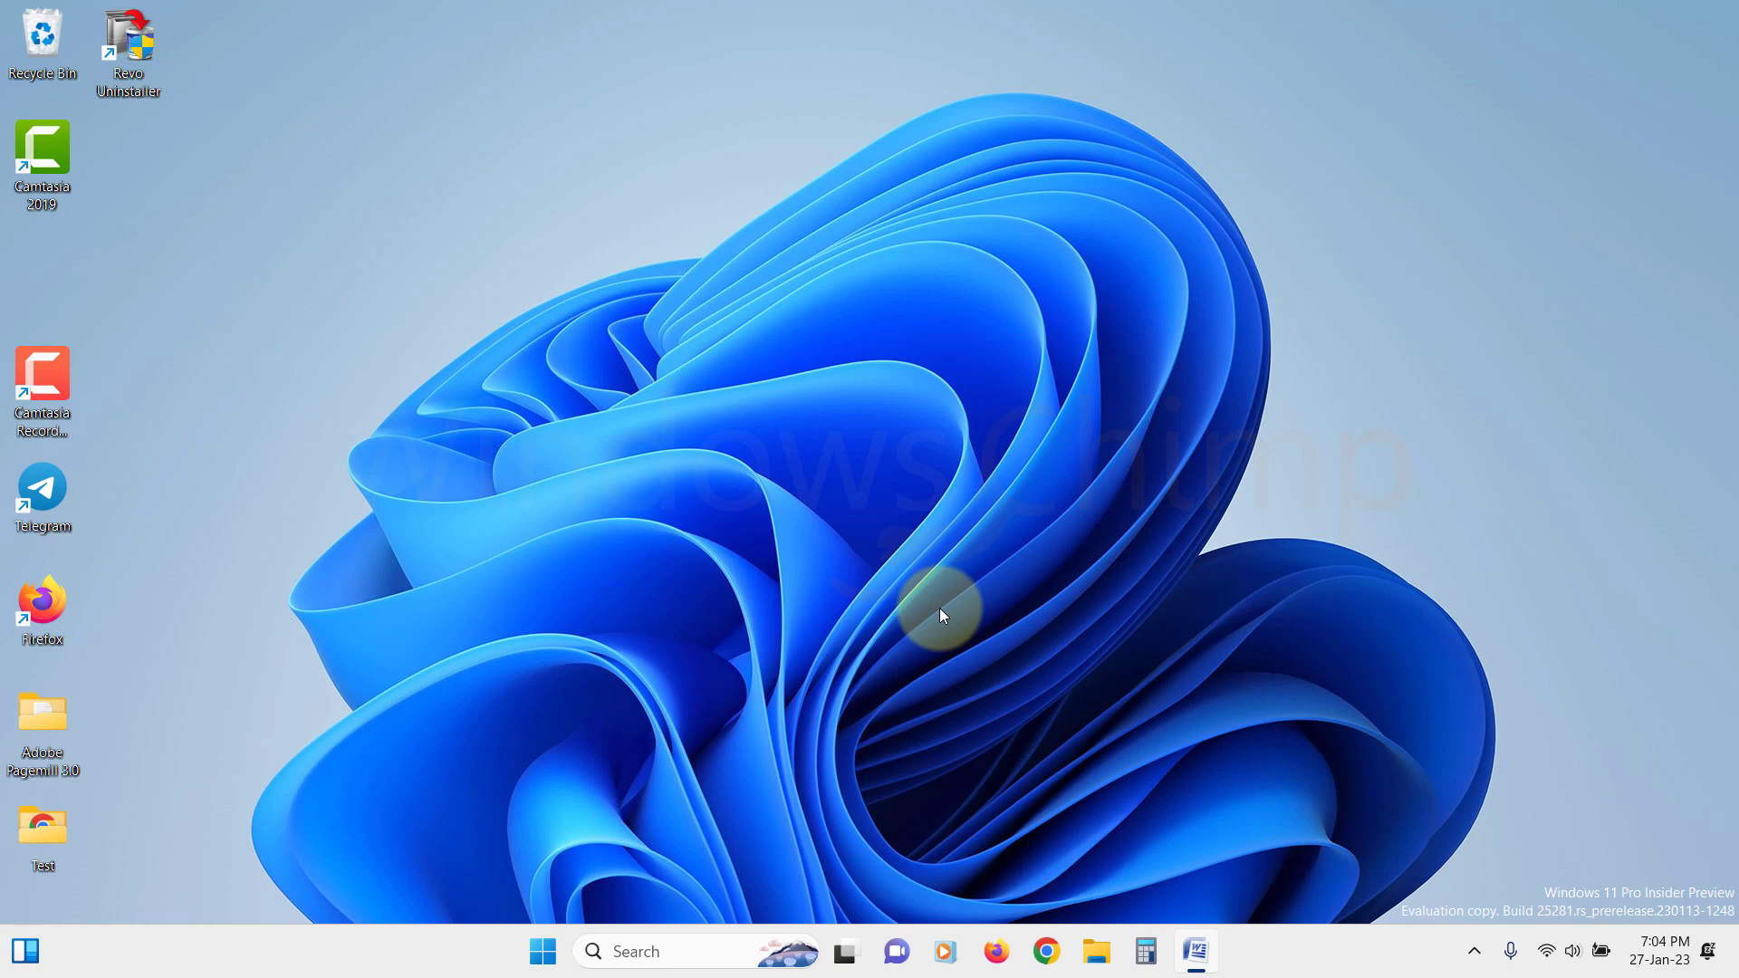
# Launch Registry Editor via Win+R 'regedit' and approve the administrator prompt
pyautogui.press('super+r')
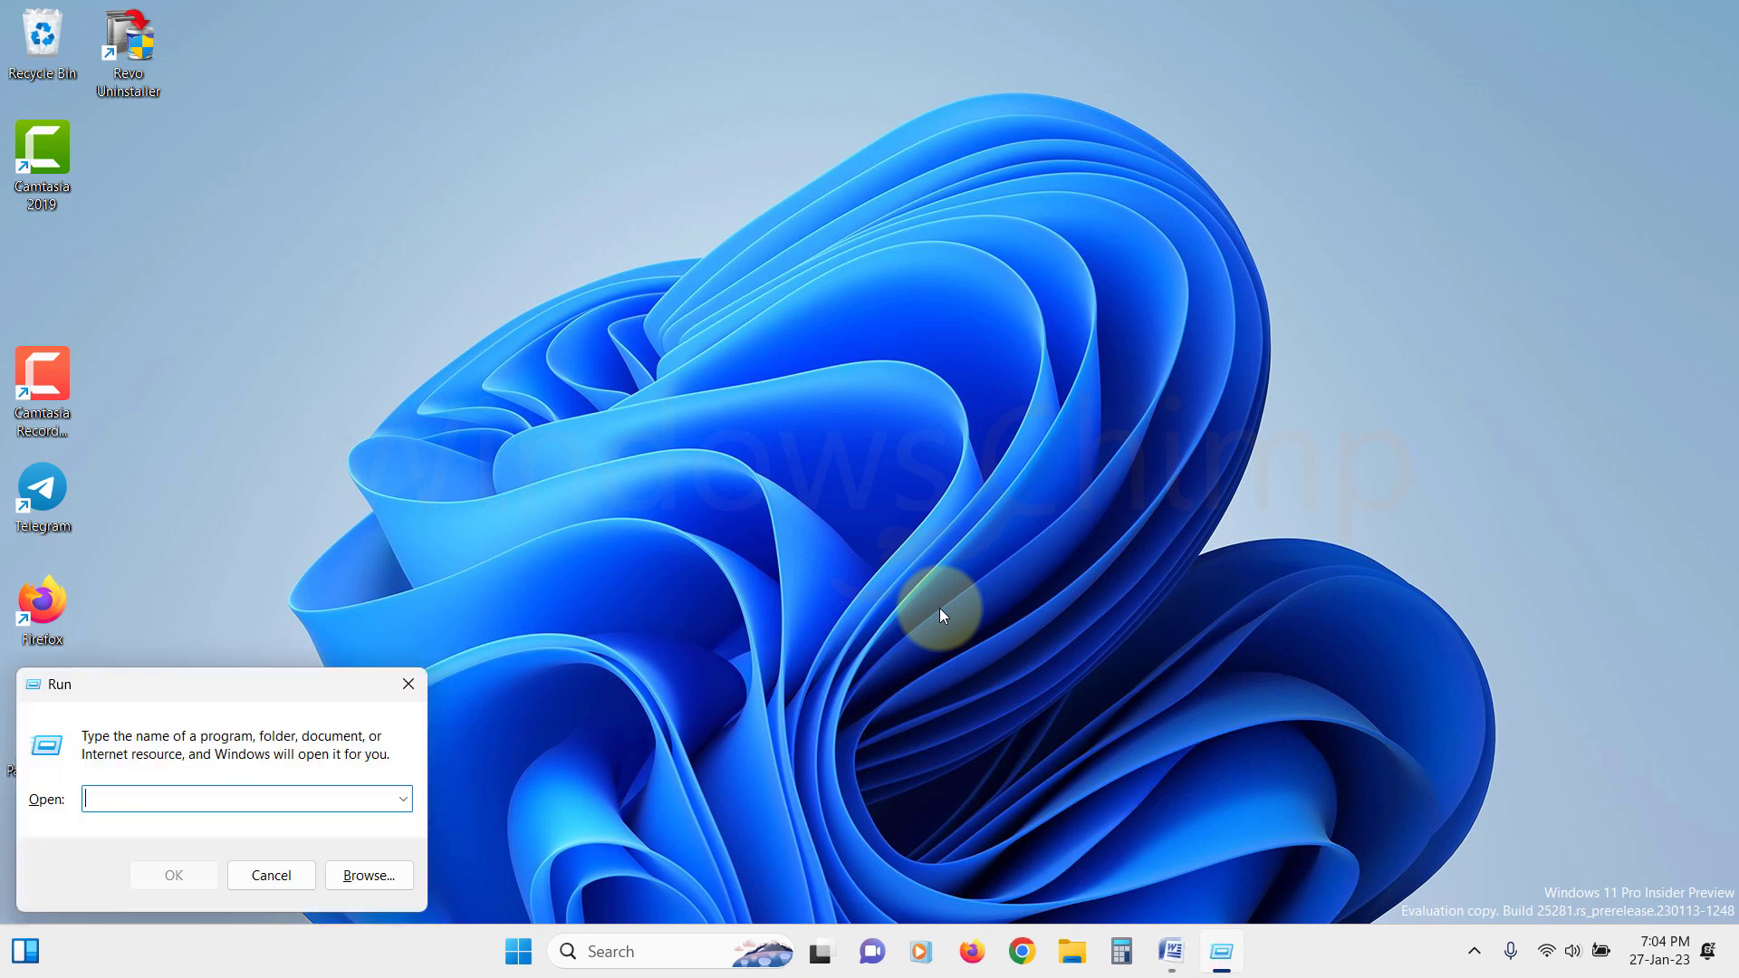
pyautogui.write('regedit')
pyautogui.press('Return')
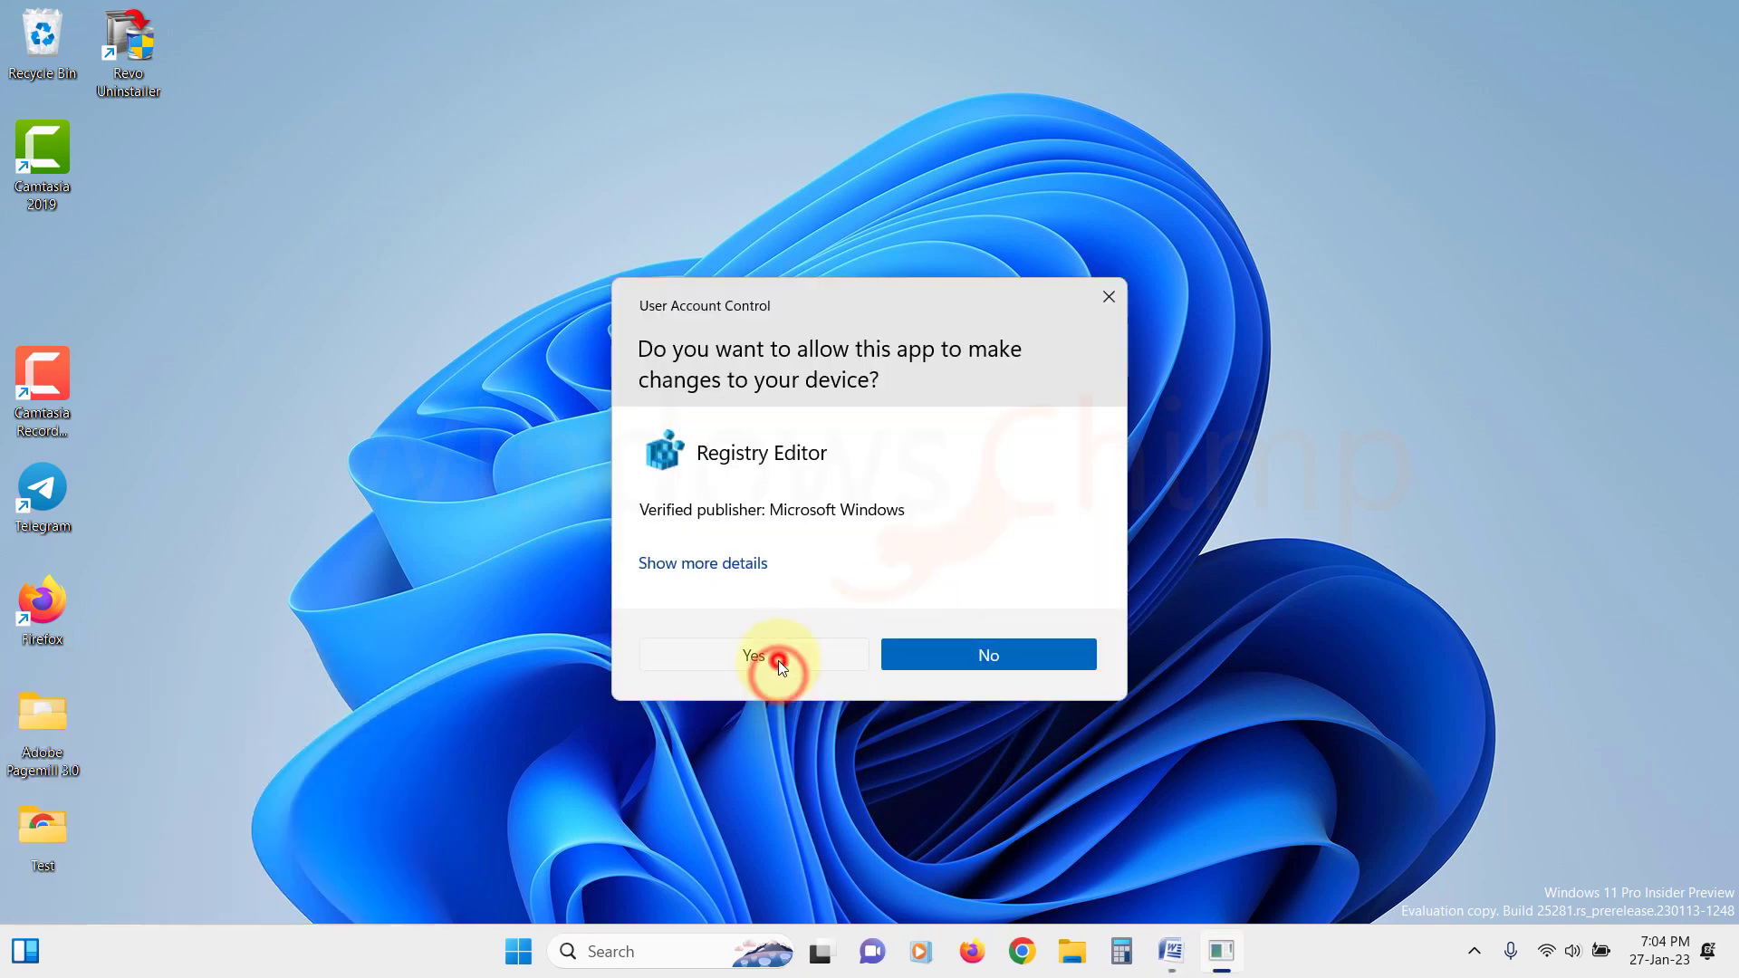
pyautogui.click(779, 660)
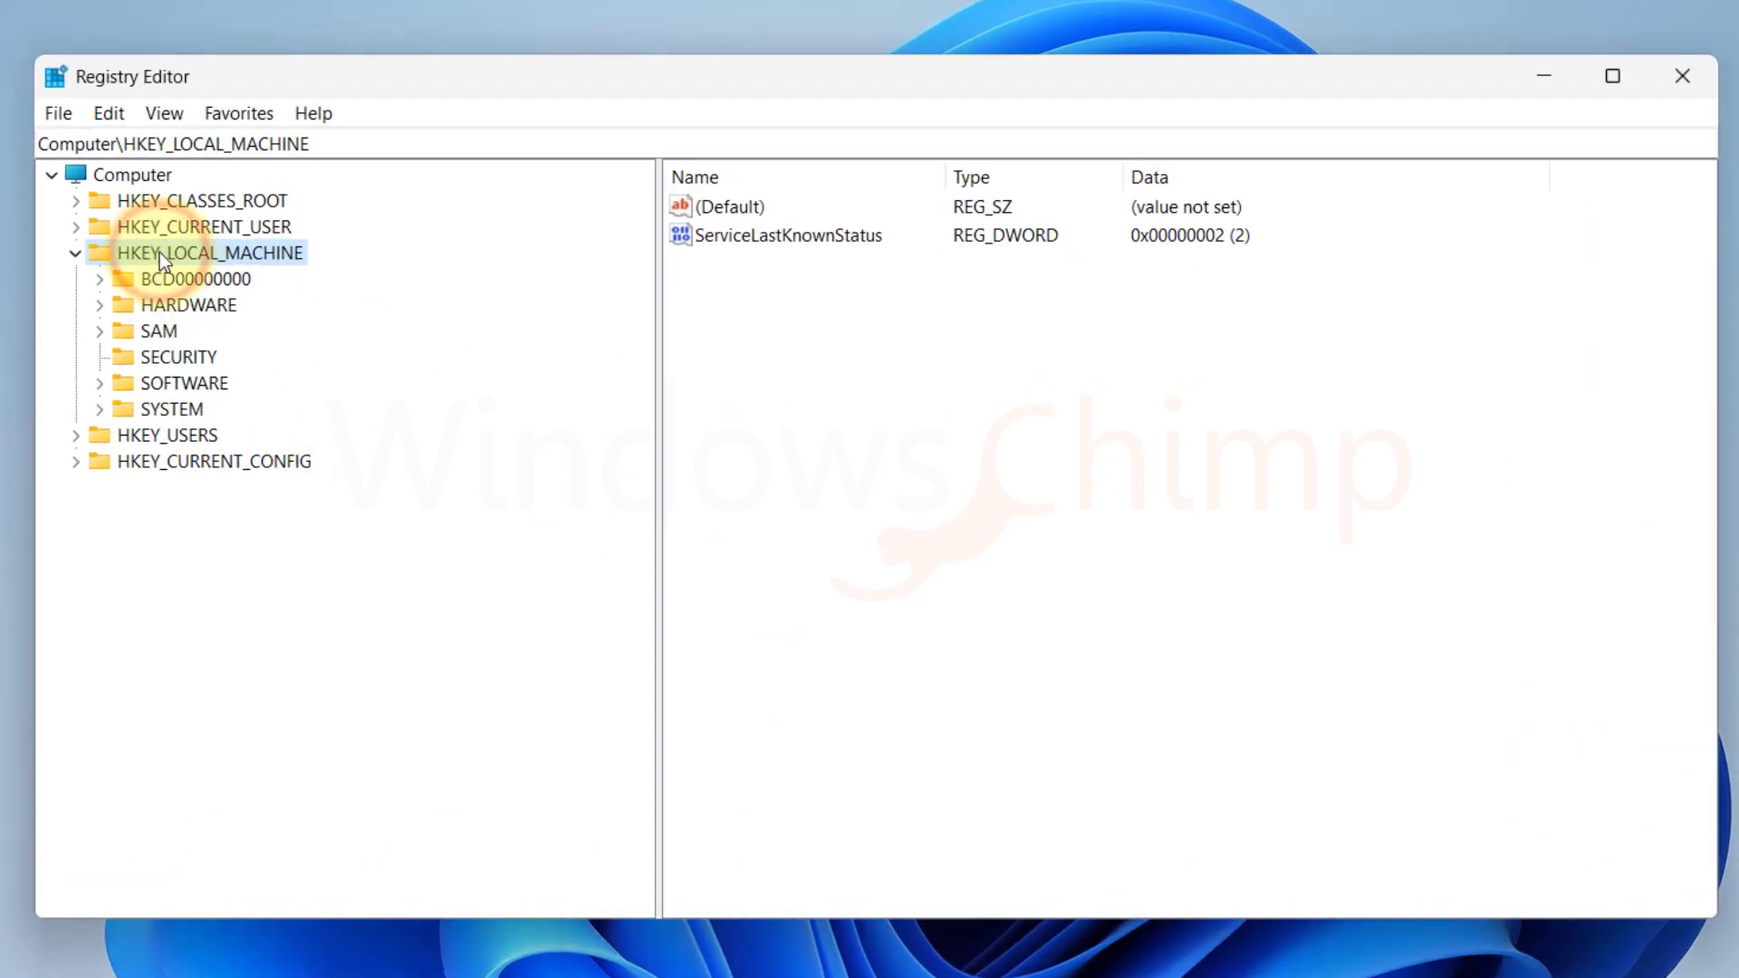
# Expand HKEY_LOCAL_MACHINE\SOFTWARE\Microsoft and inspect the Edge key's subkeys
pyautogui.click(74, 252)
pyautogui.click(75, 252)
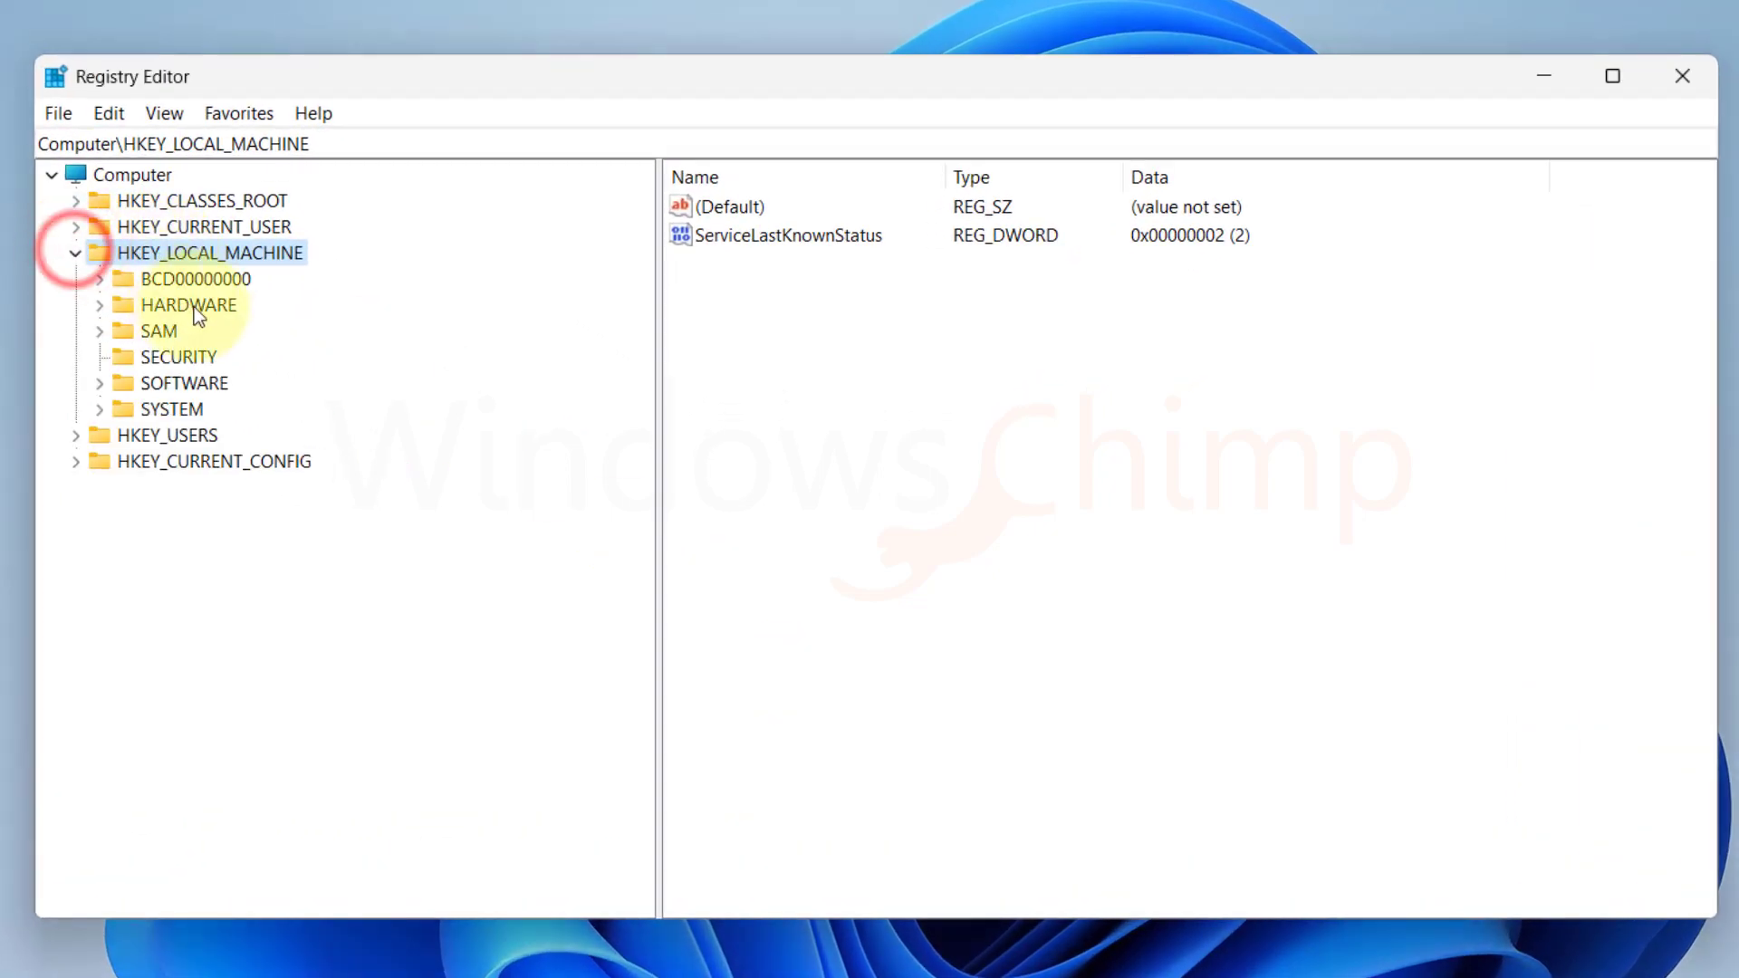
pyautogui.click(99, 384)
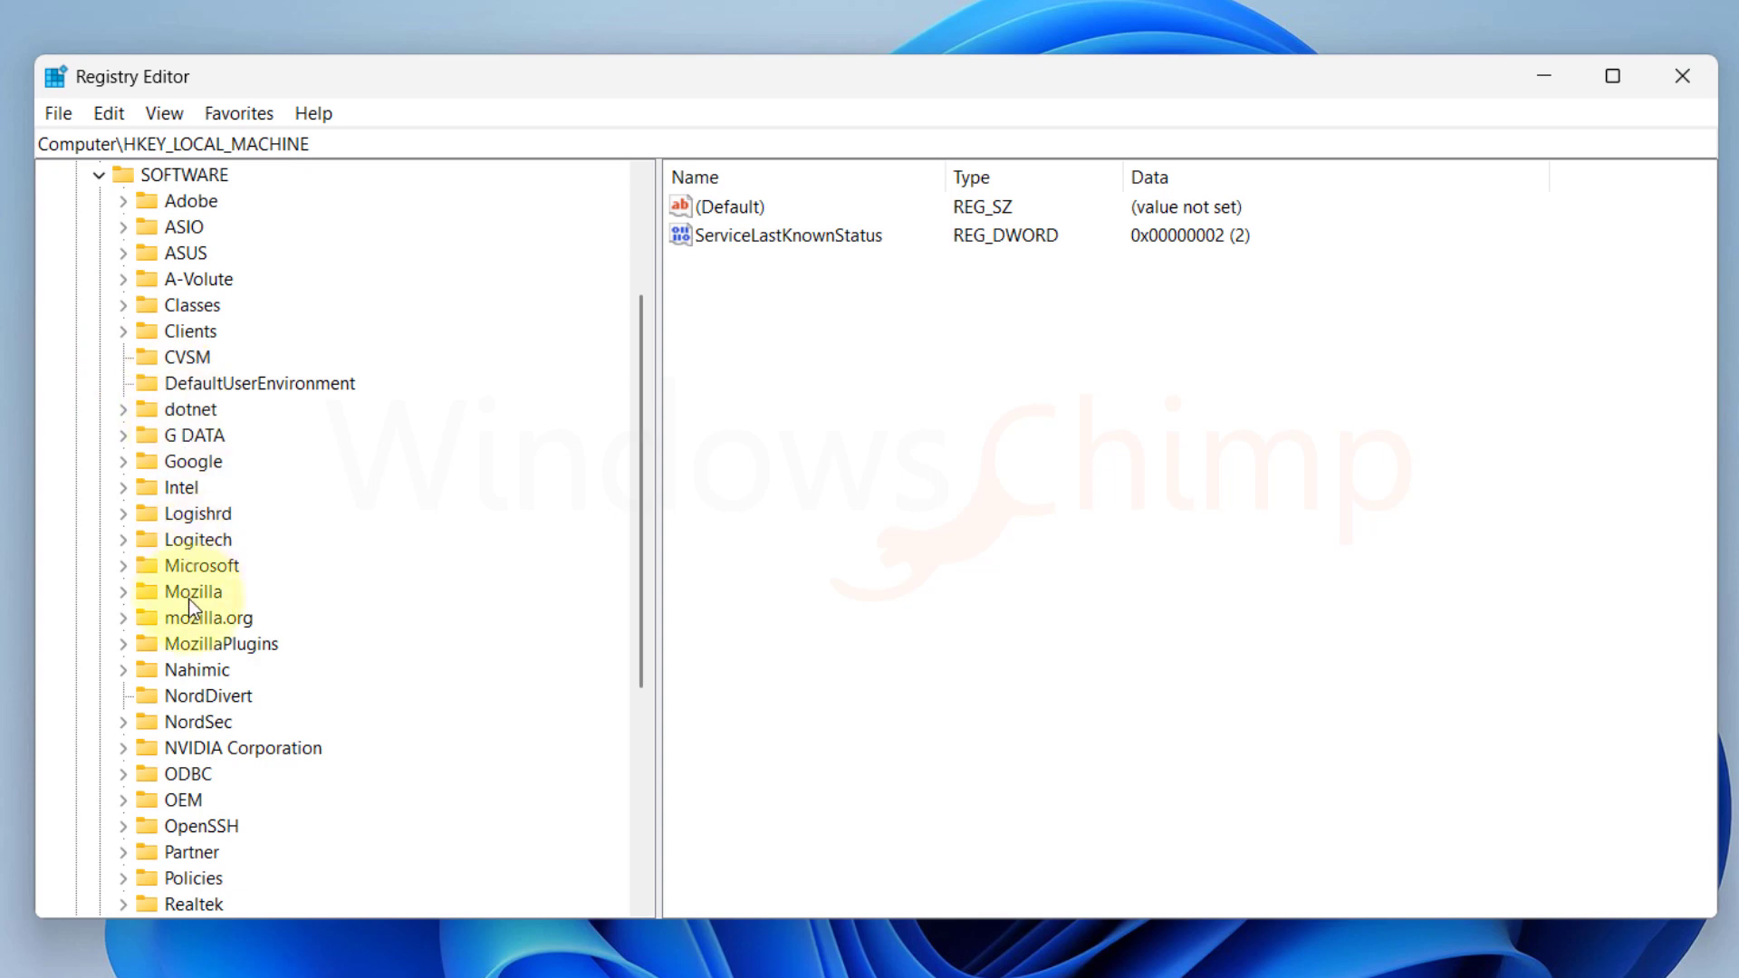
pyautogui.click(130, 565)
pyautogui.click(214, 333)
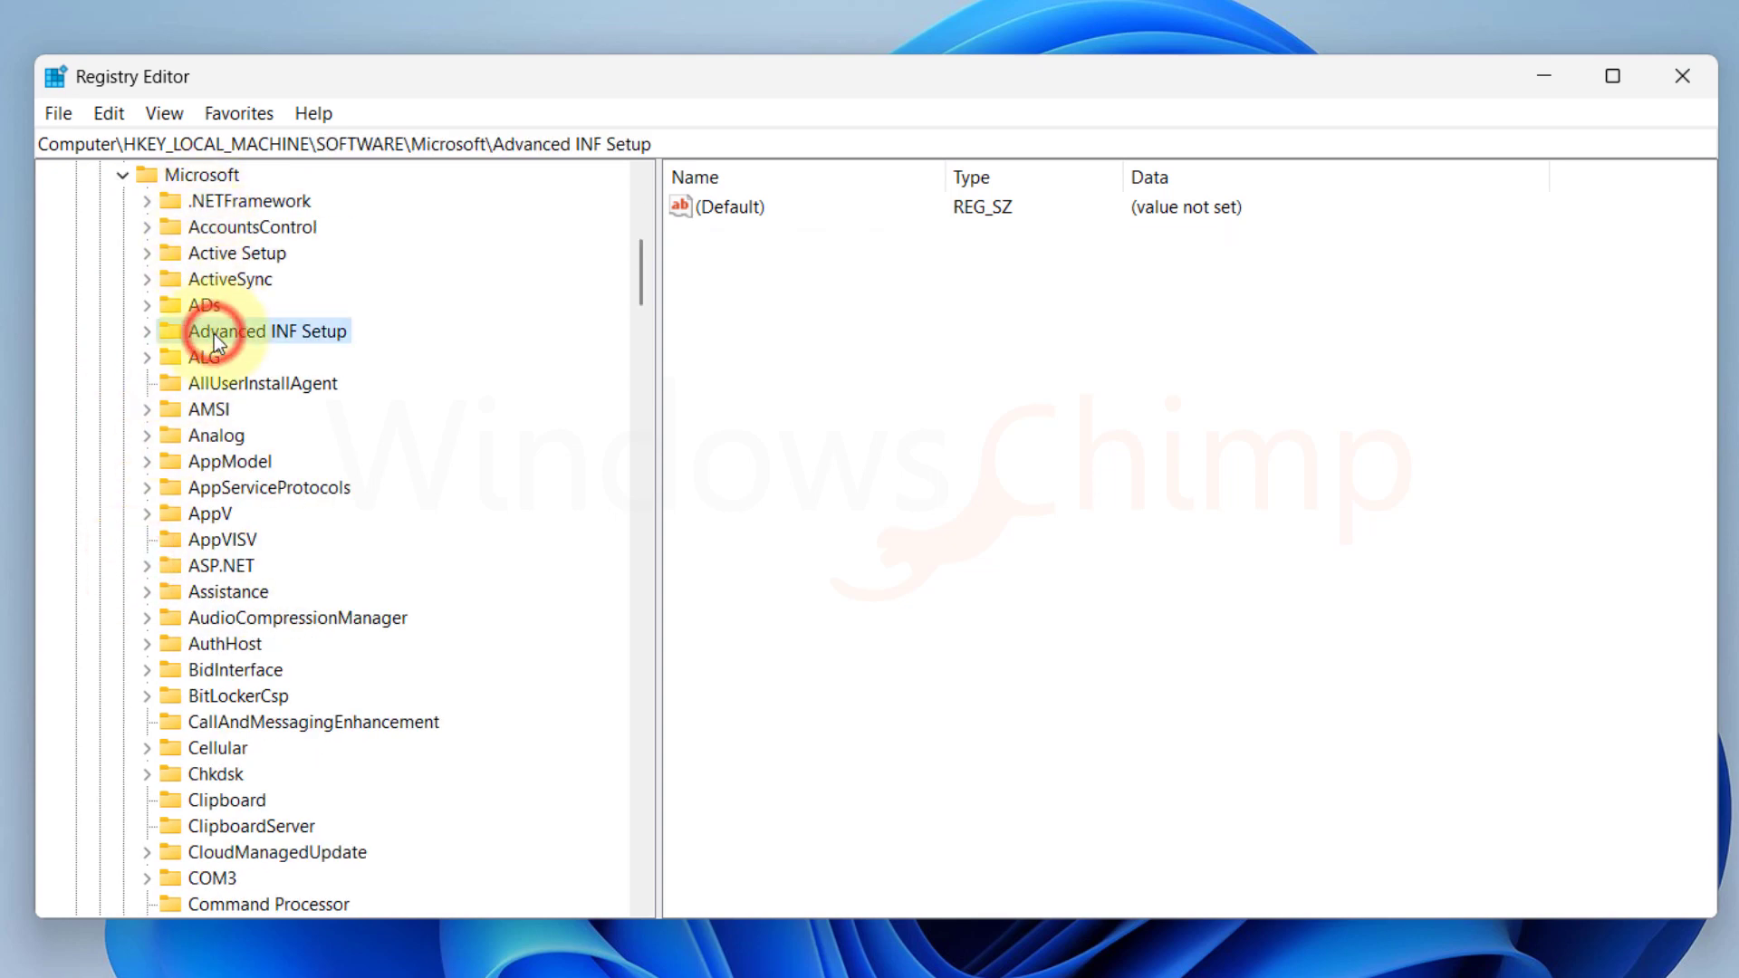
pyautogui.press('e')
pyautogui.scroll(-4, 254, 675)
pyautogui.click(170, 614)
pyautogui.click(147, 616)
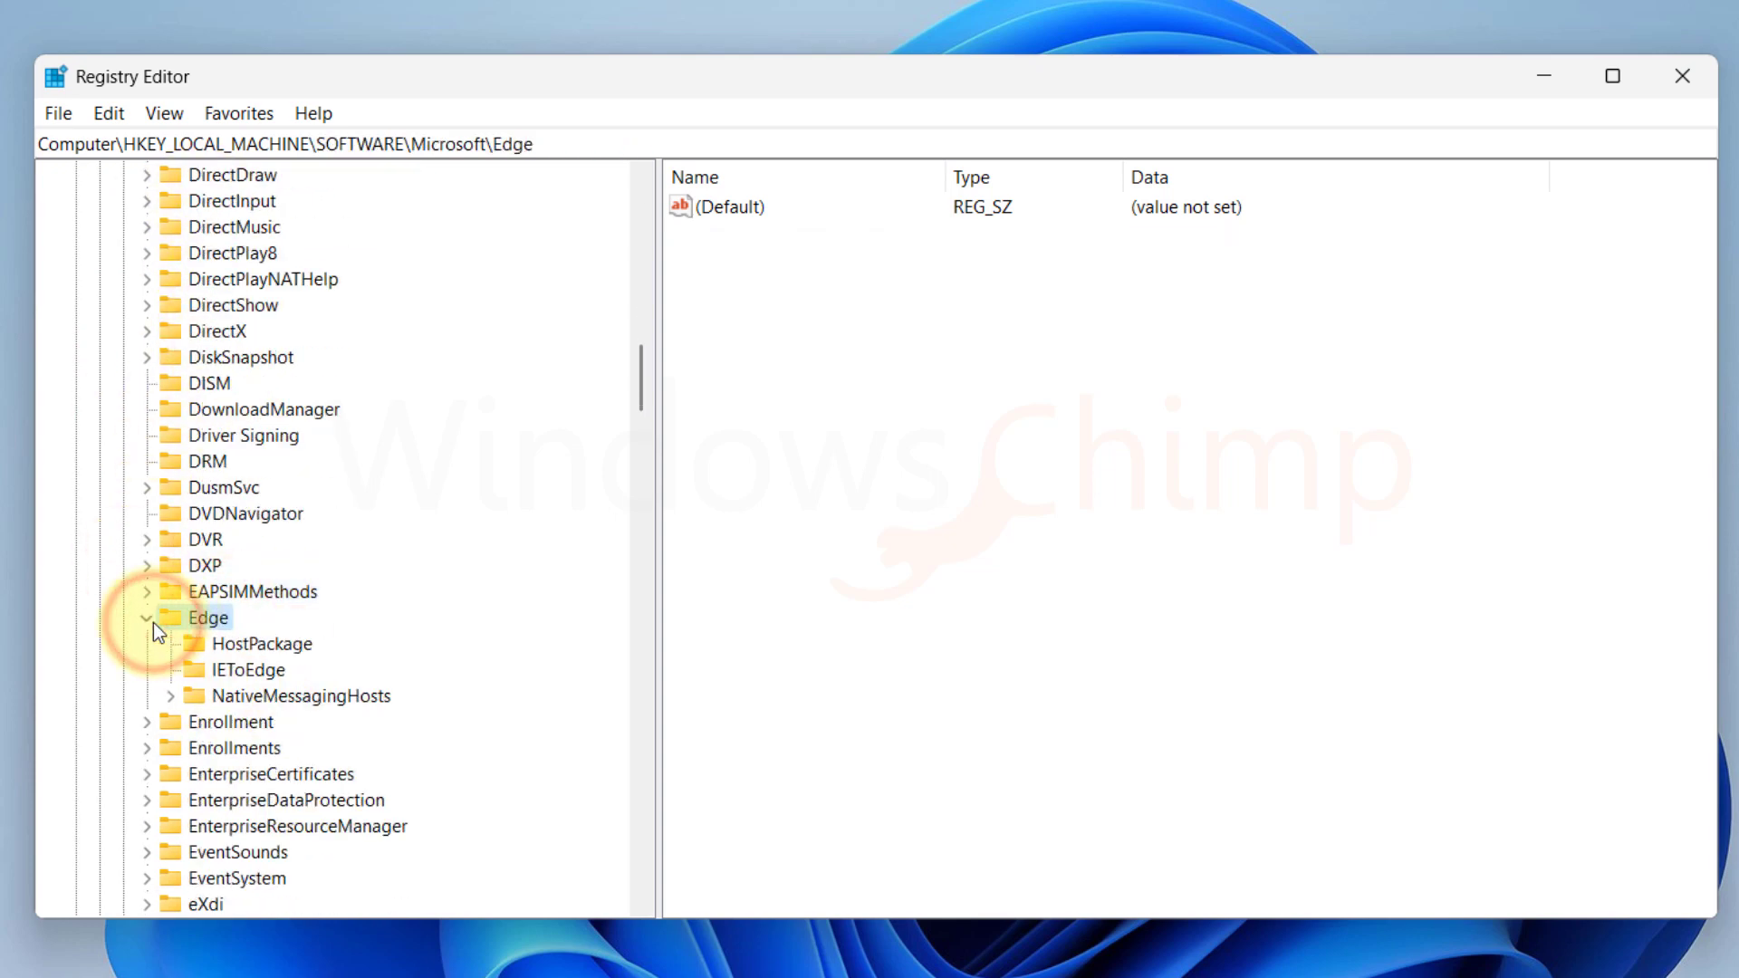
pyautogui.click(146, 618)
pyautogui.scroll(-3, 223, 761)
pyautogui.scroll(20, 223, 761)
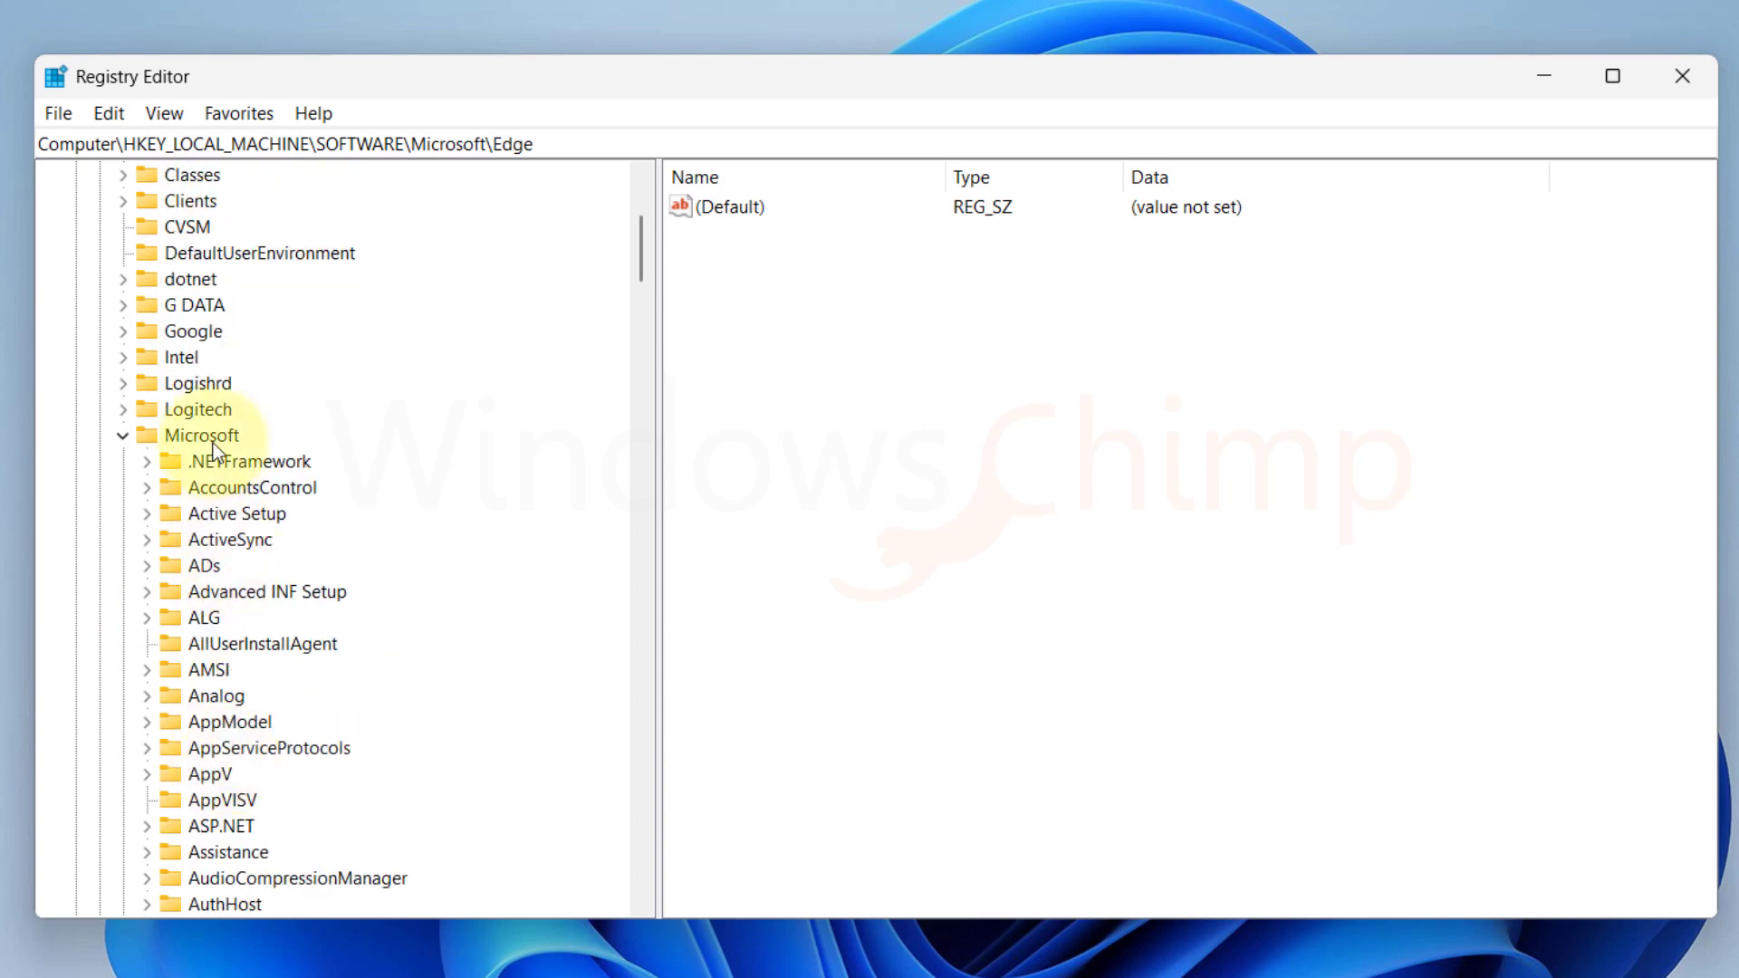
# Create a new key named EdgeUpdate under the Microsoft key
pyautogui.rightClick(210, 436)
pyautogui.click(329, 489)
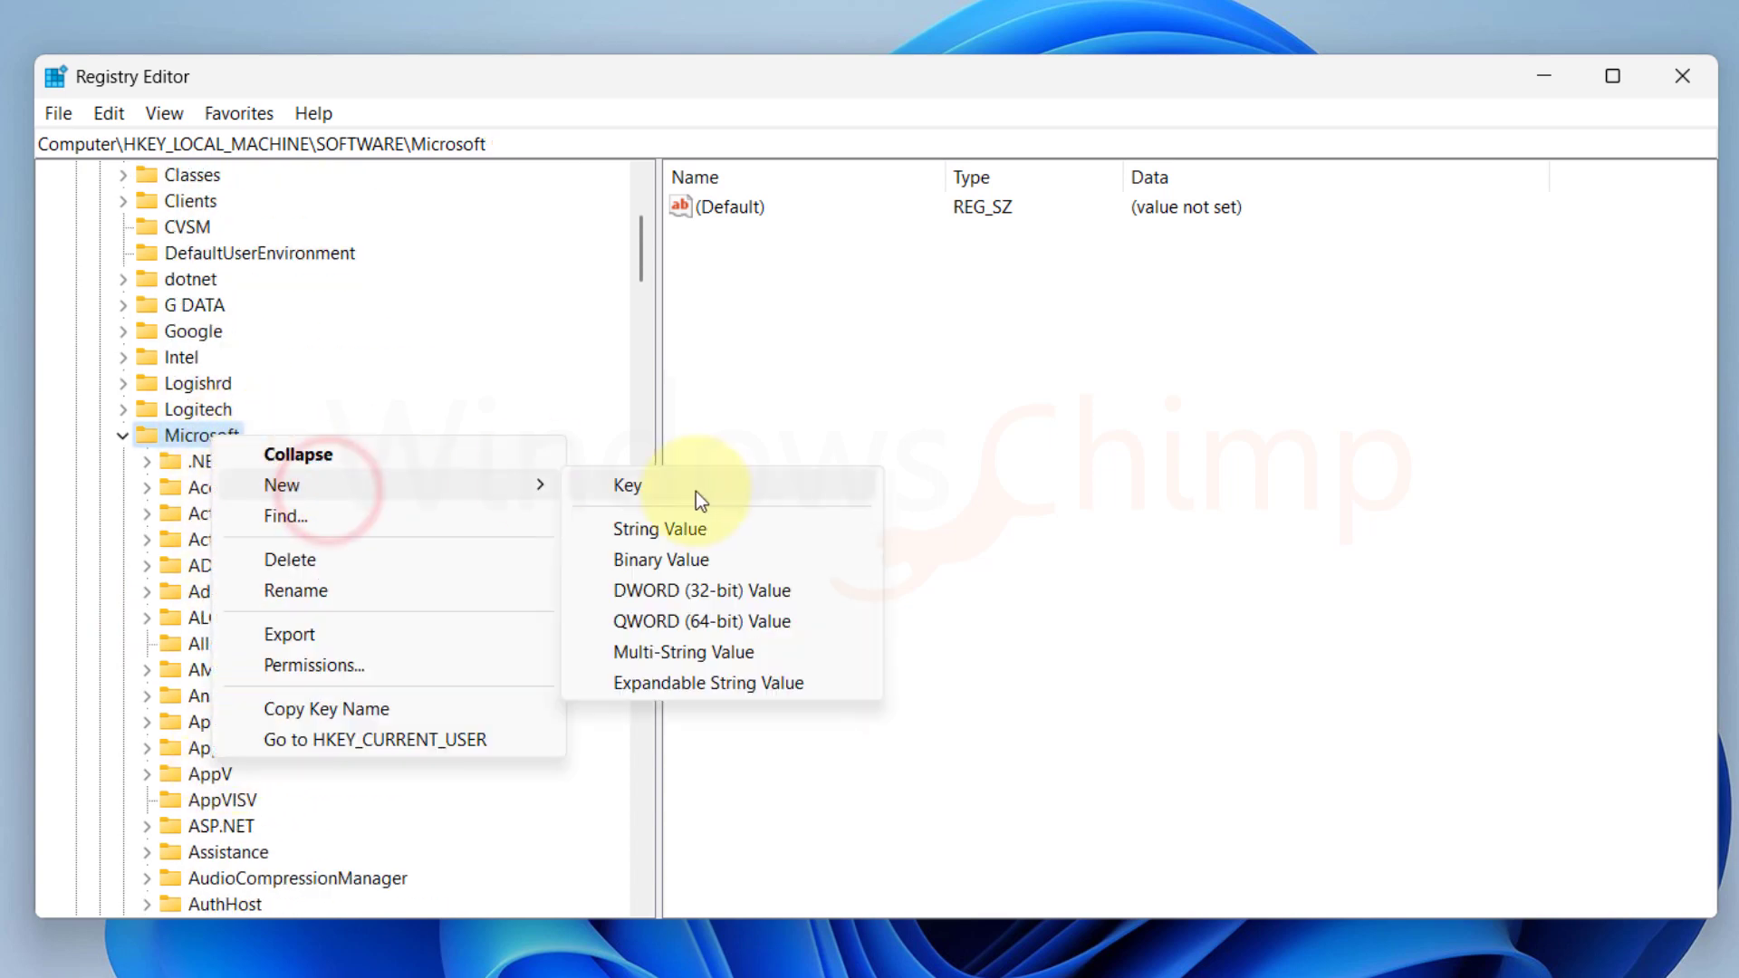
pyautogui.click(697, 492)
pyautogui.write('EdgeUpdate')
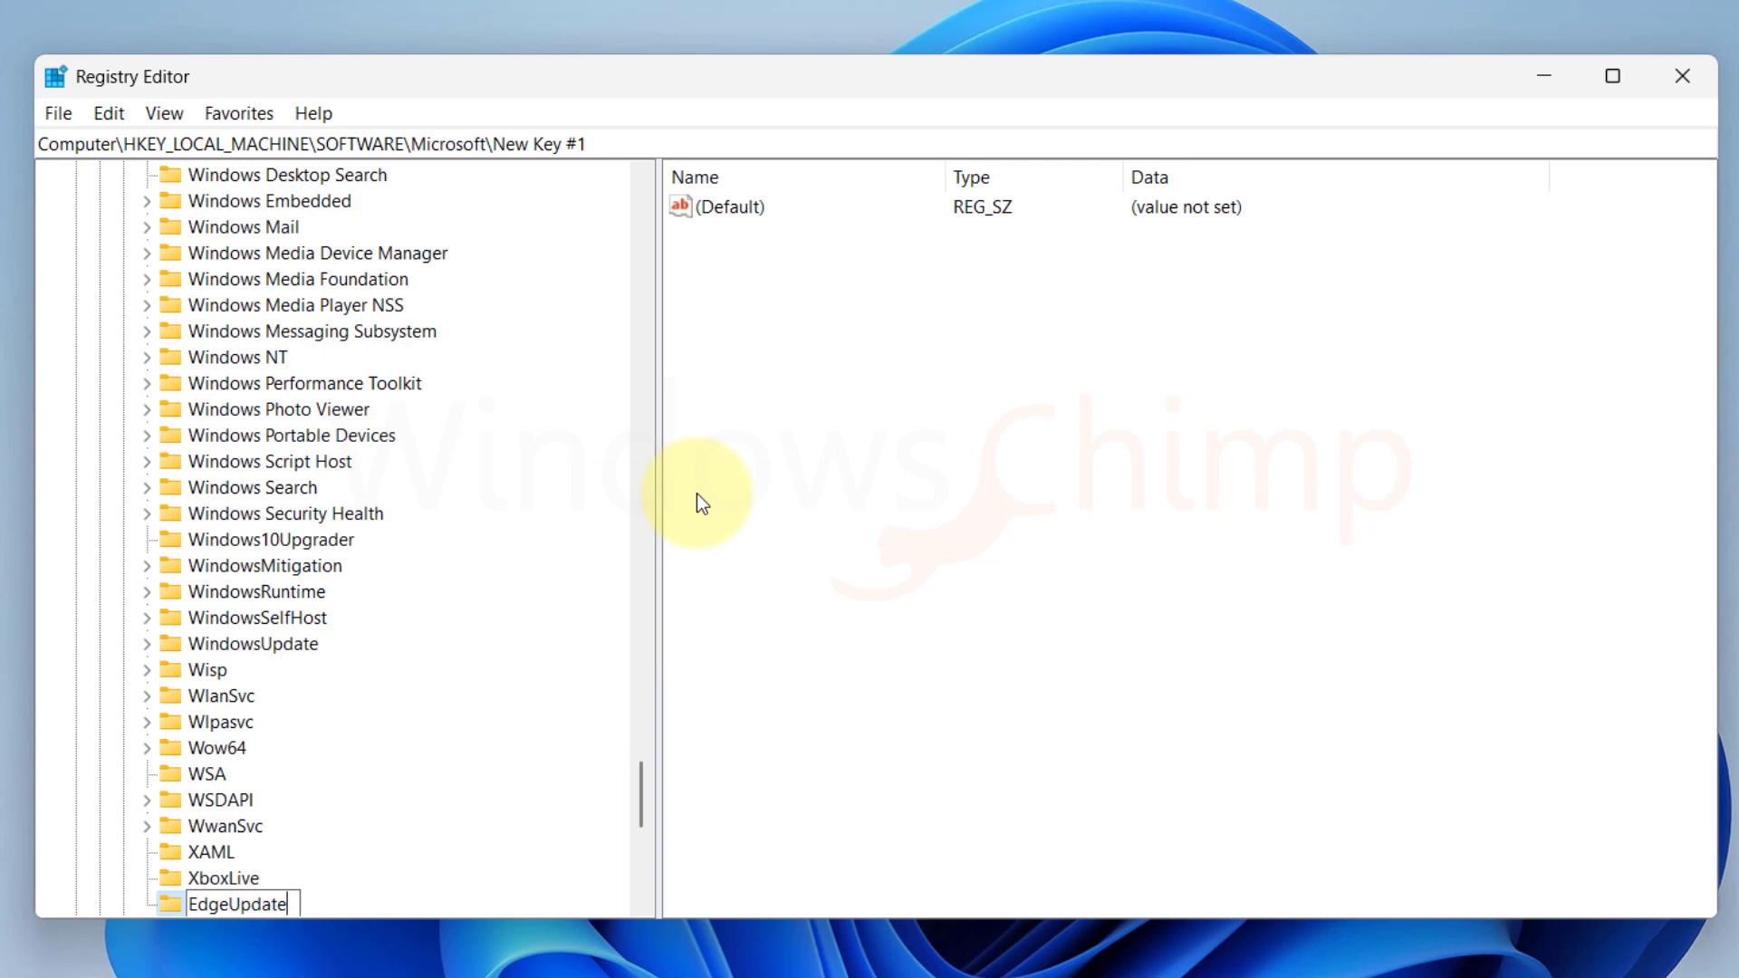
pyautogui.press('Return')
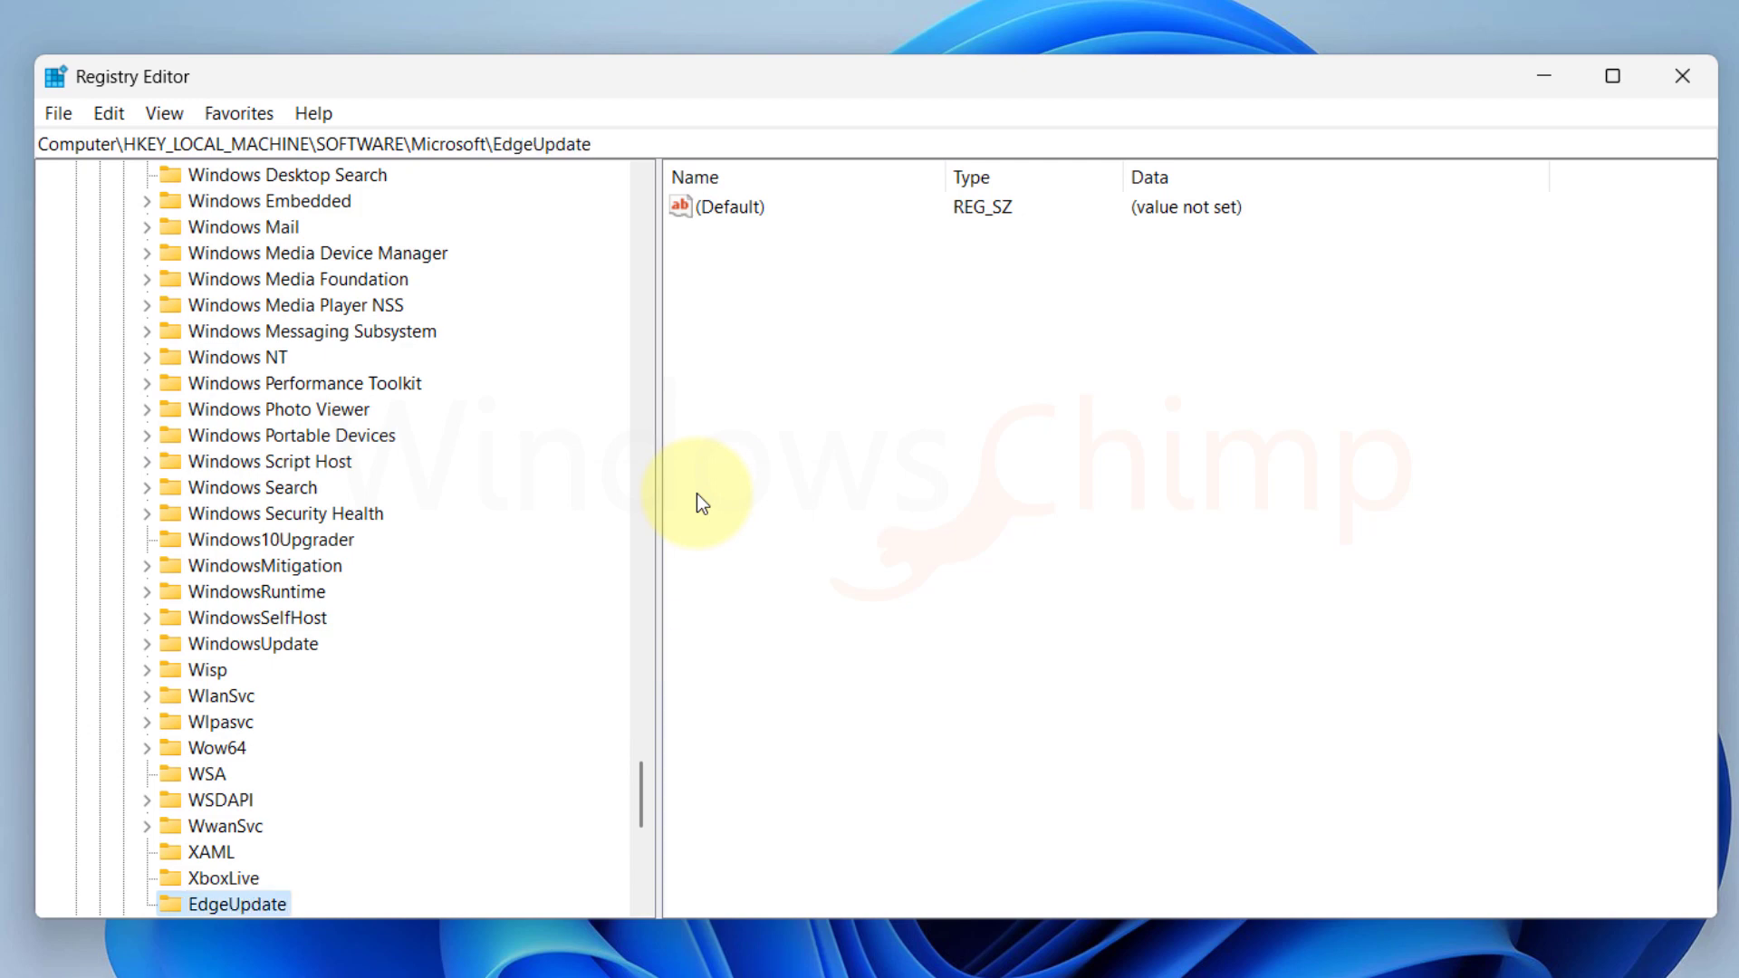
# Add a DWORD (32-bit) value DoNotUpdateToEdgeWithChromium in EdgeUpdate and set it to 1
pyautogui.click(835, 392)
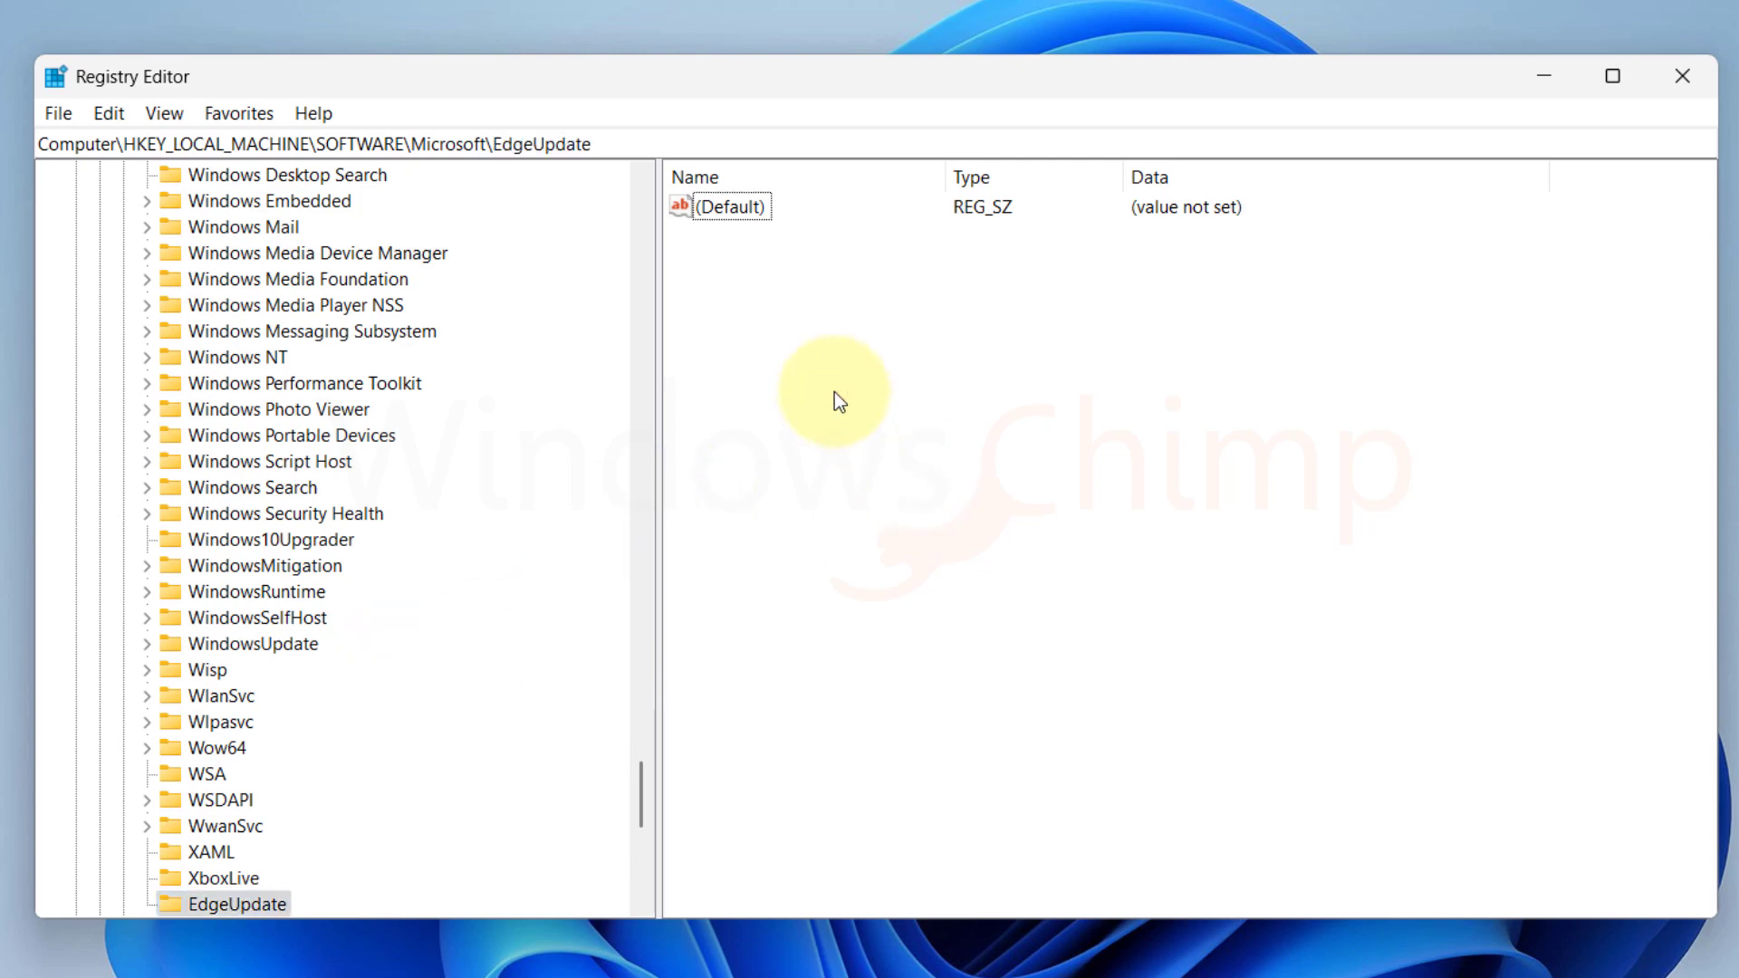
pyautogui.rightClick(830, 386)
pyautogui.moveTo(877, 409)
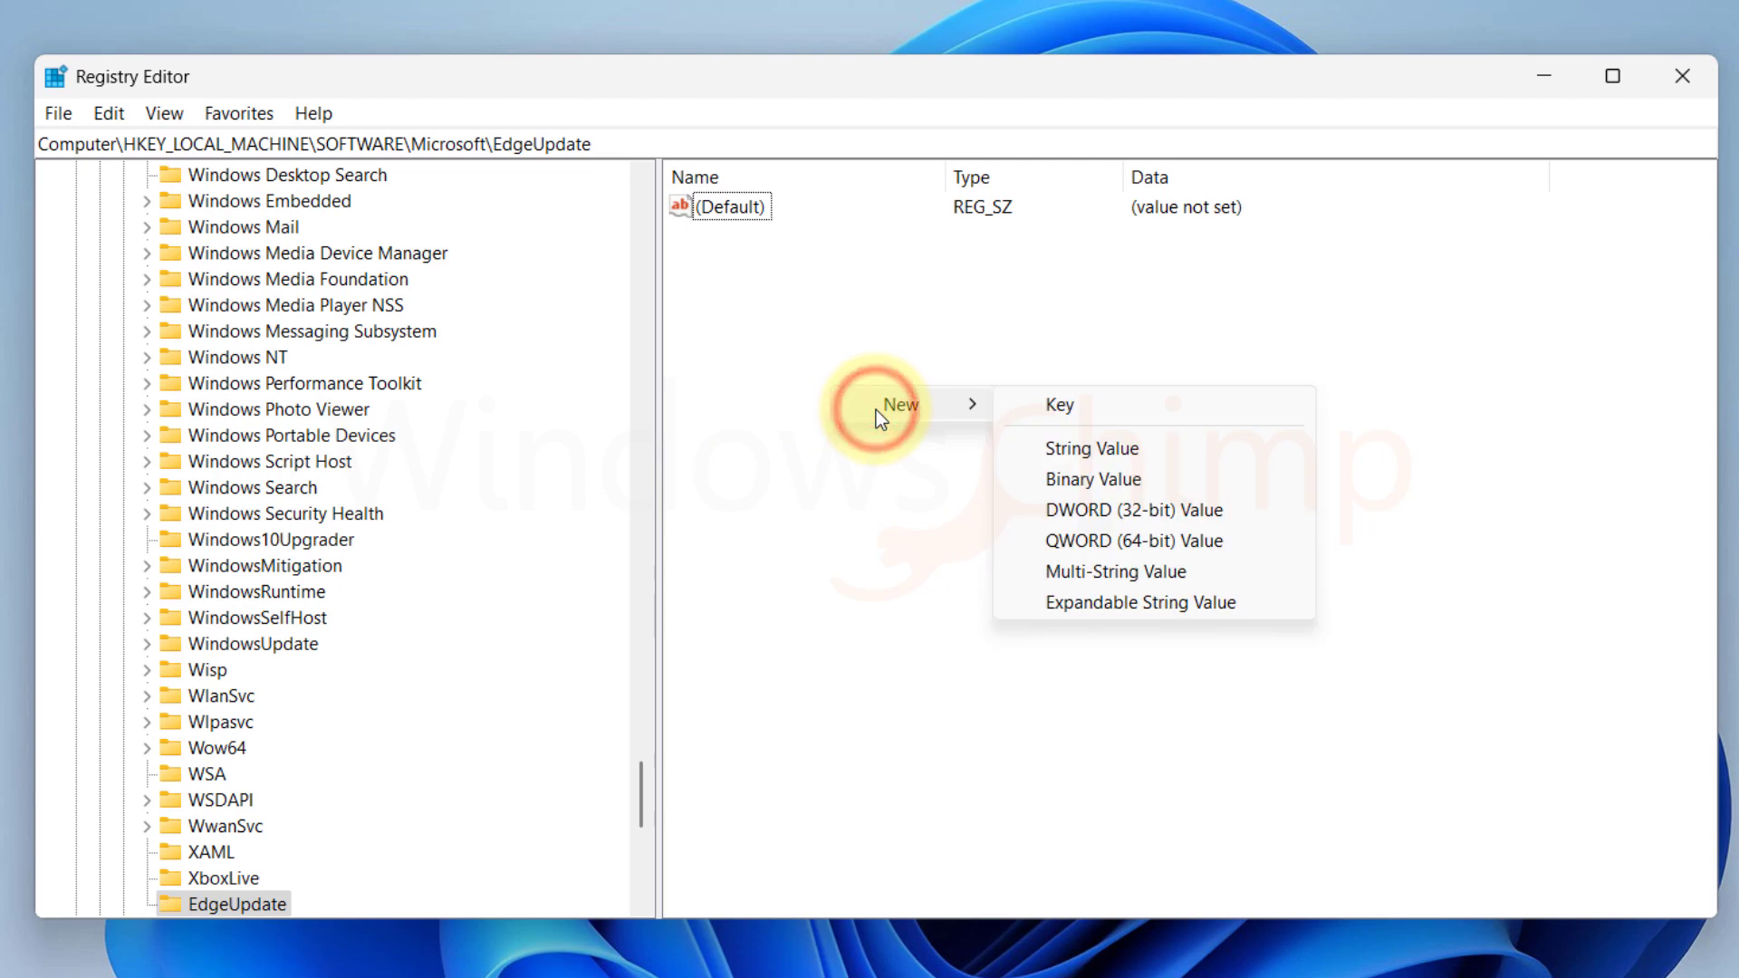
pyautogui.click(1122, 512)
pyautogui.write('DoN')
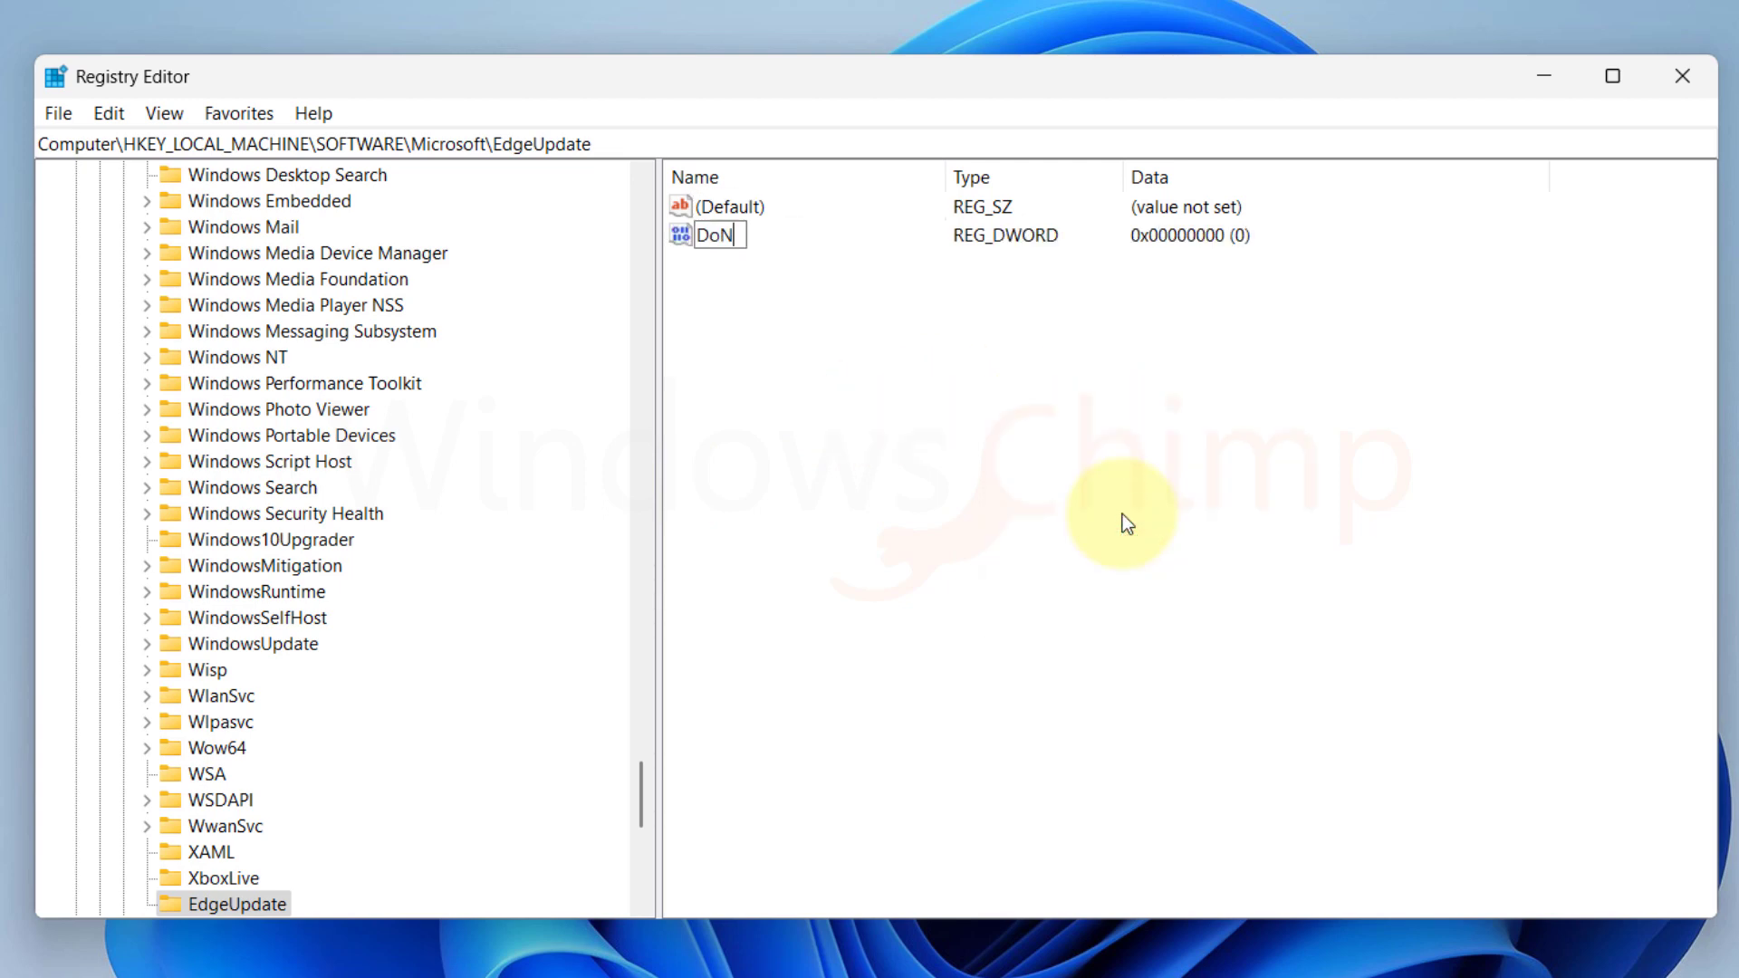
pyautogui.write('otUpdateToEdgeWithChromium')
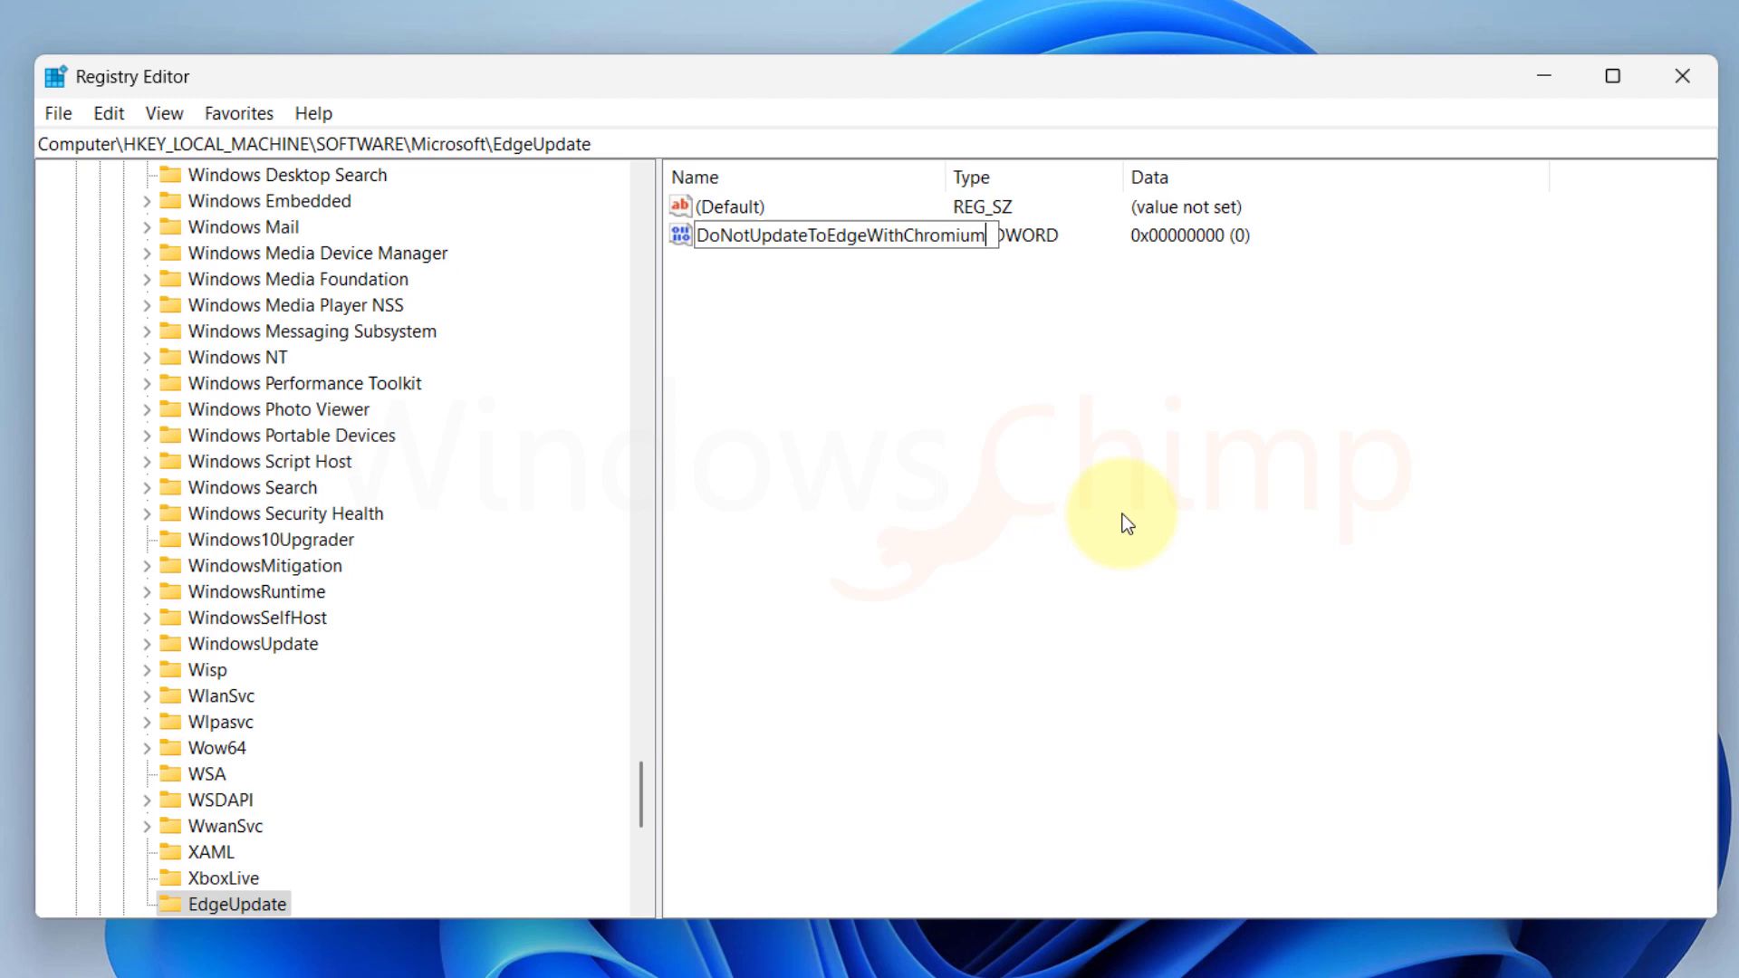
pyautogui.press('Return')
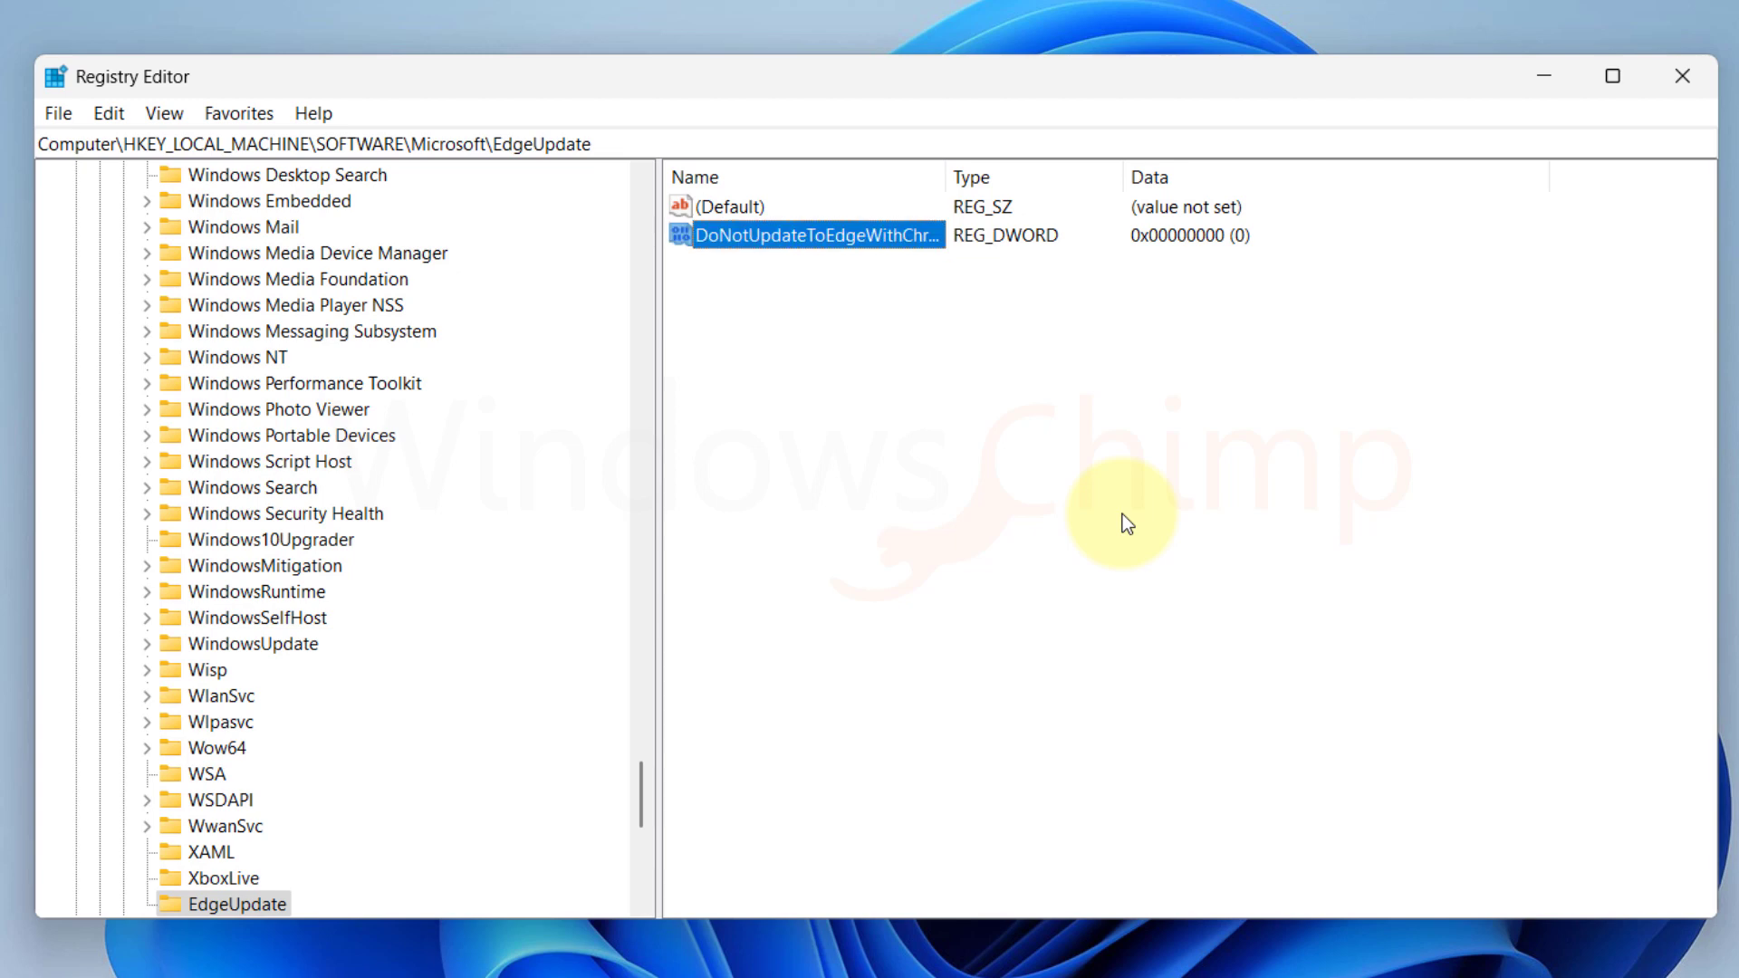
pyautogui.doubleClick(761, 236)
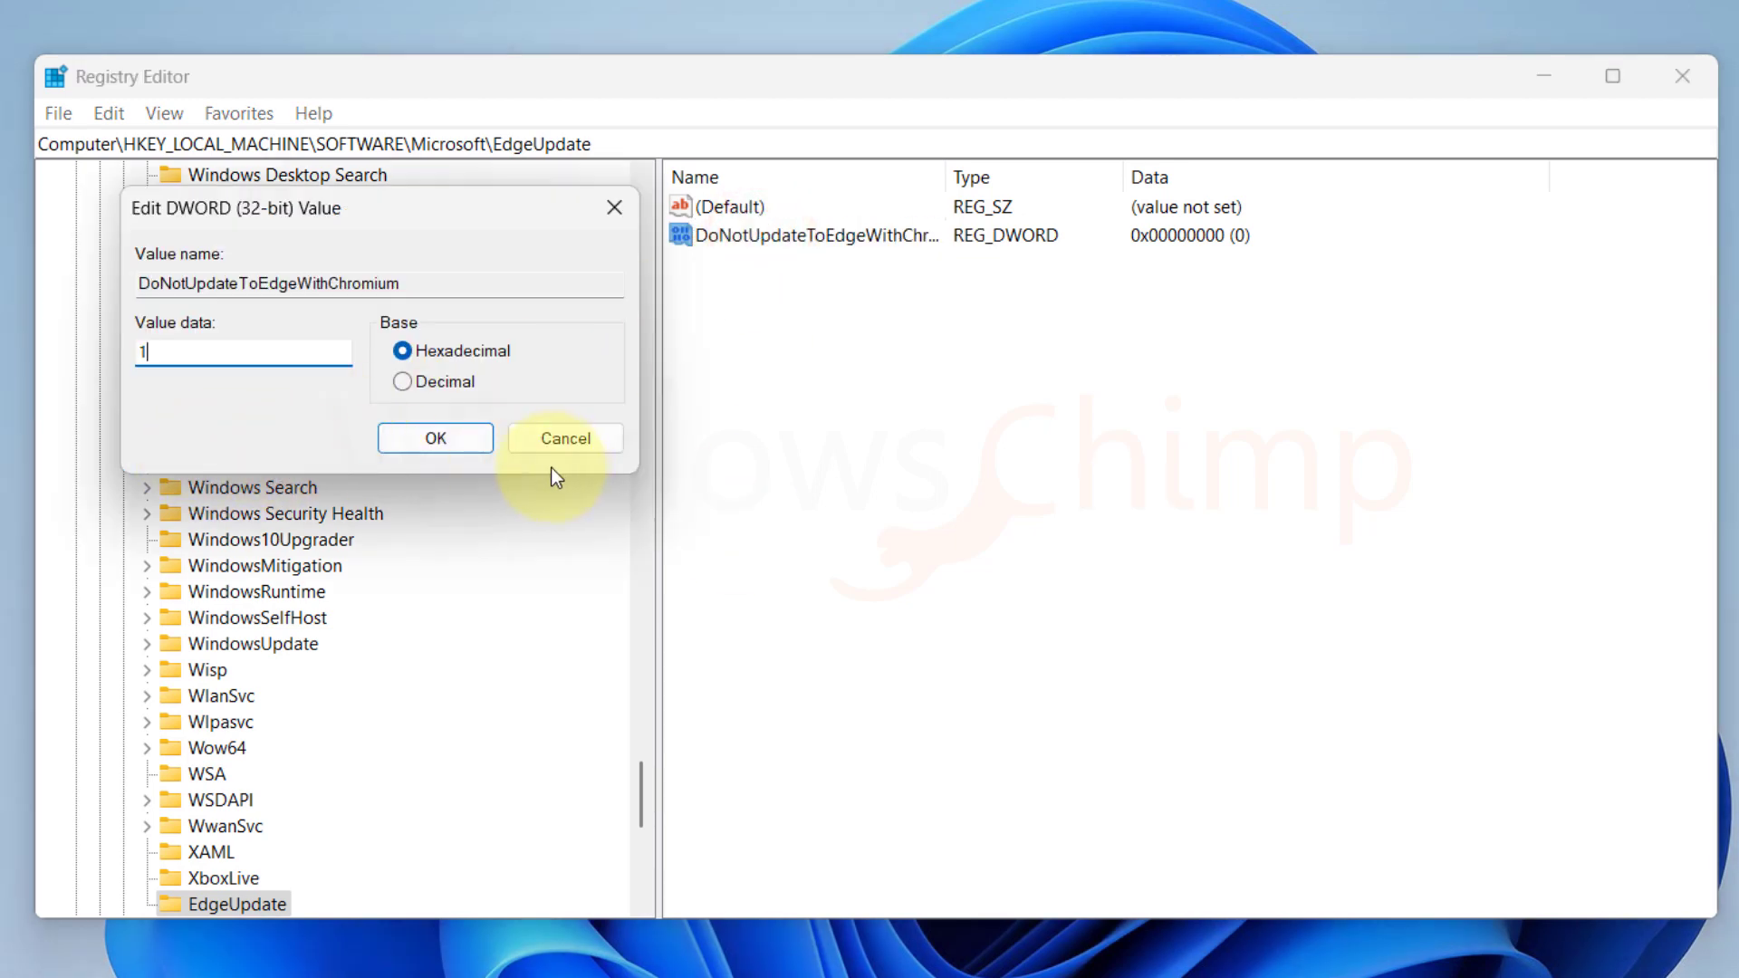
pyautogui.click(452, 438)
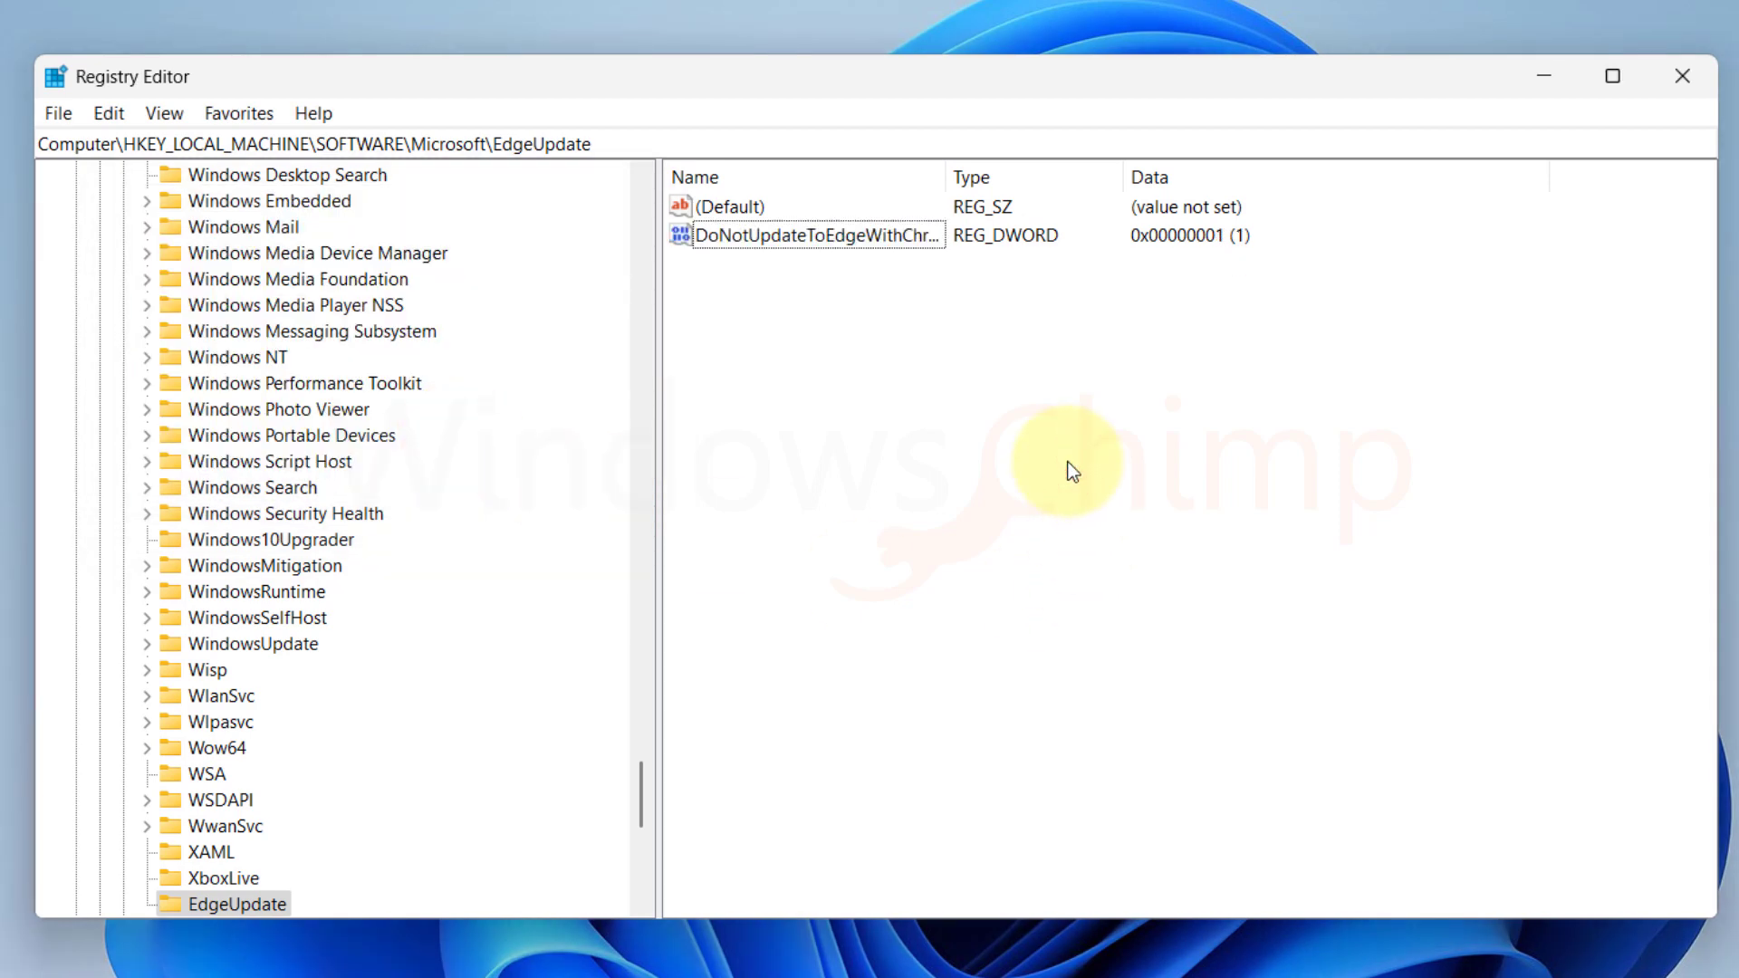